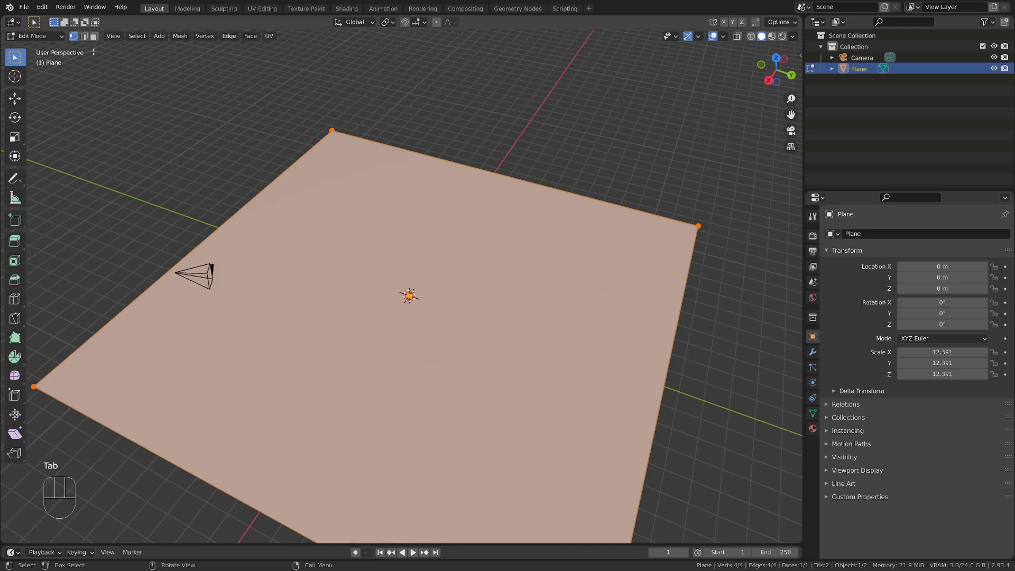
- Extrude the plane's back edge straight up along Z by about 13.2 m to form an upright wall
left_click(83, 36)
left_click(457, 164)
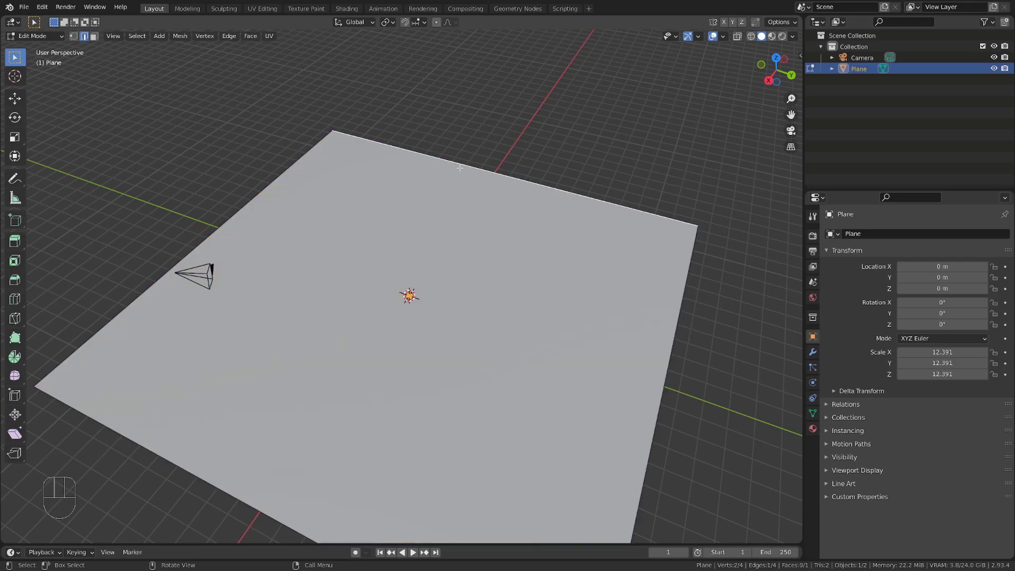
scroll(457, 164, "down", 3)
middle_click_drag(457, 165, 573, 313)
key("e")
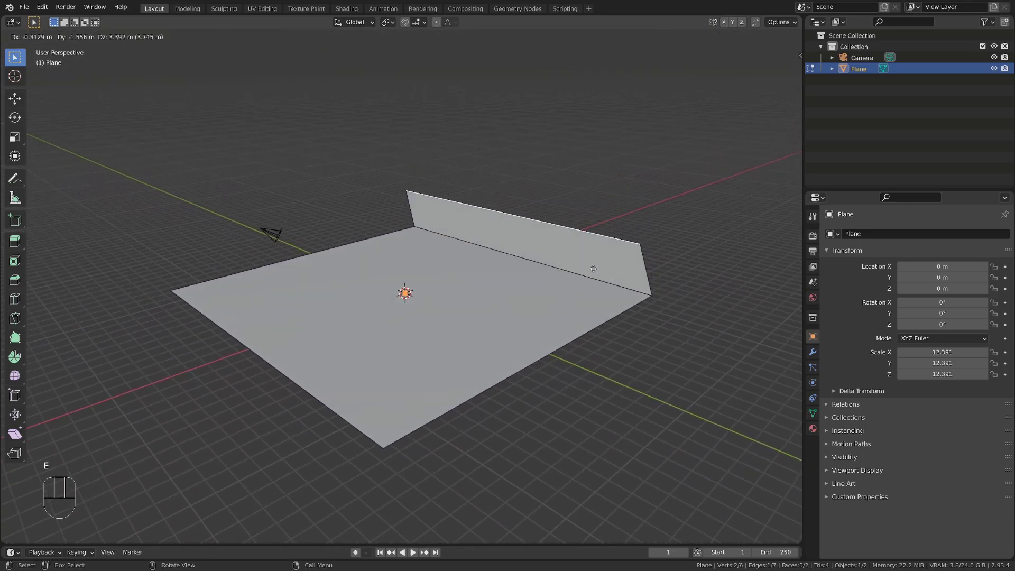
key("z")
left_click(551, 152)
- Bevel the fold edge between the floor and the wall into a rounded curve with 18 segments
left_click(508, 252)
left_click_drag(512, 258, 570, 300, "alt")
key("ctrl+b")
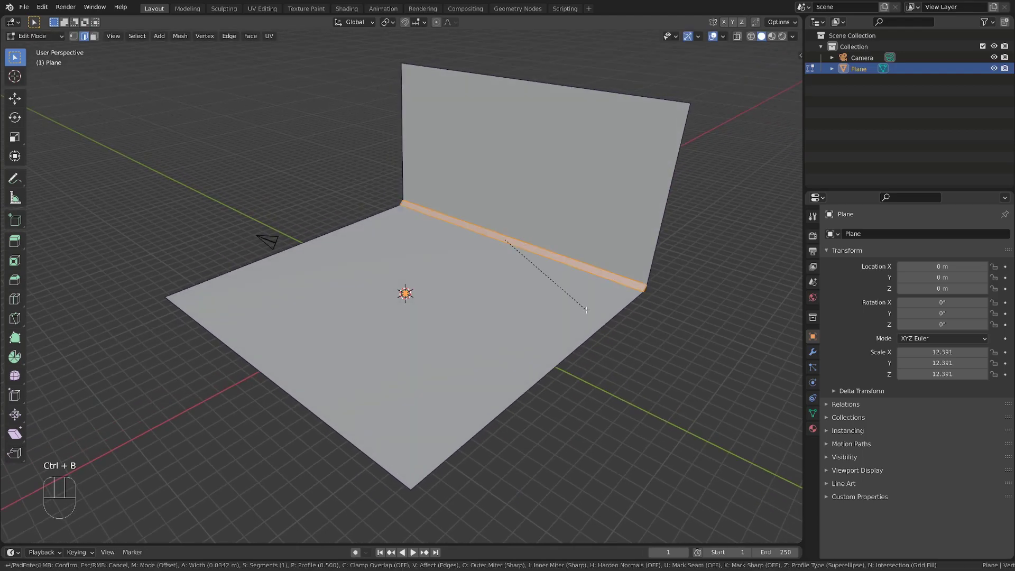
scroll(597, 326, "up", 14)
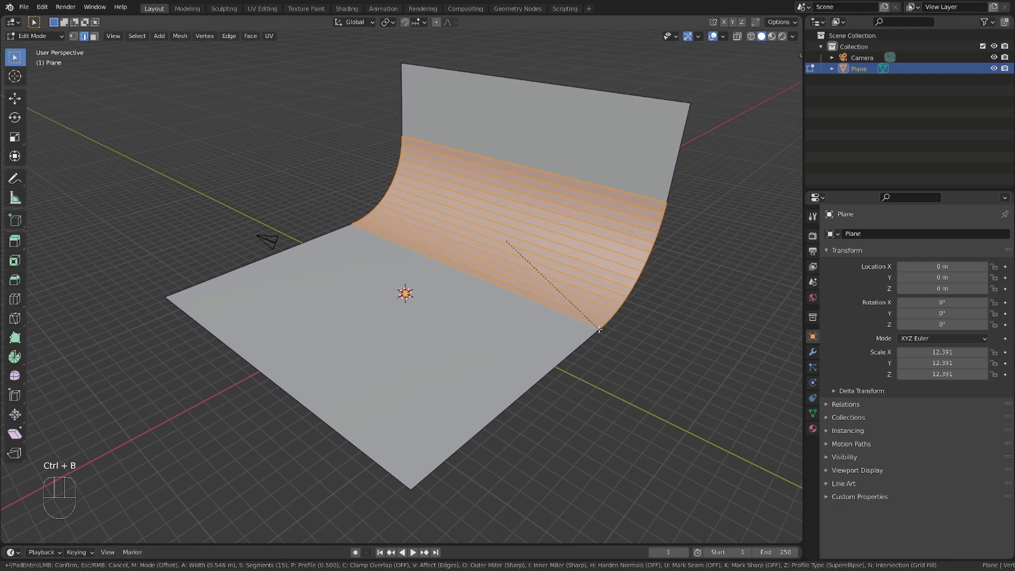
scroll(599, 328, "up", 3)
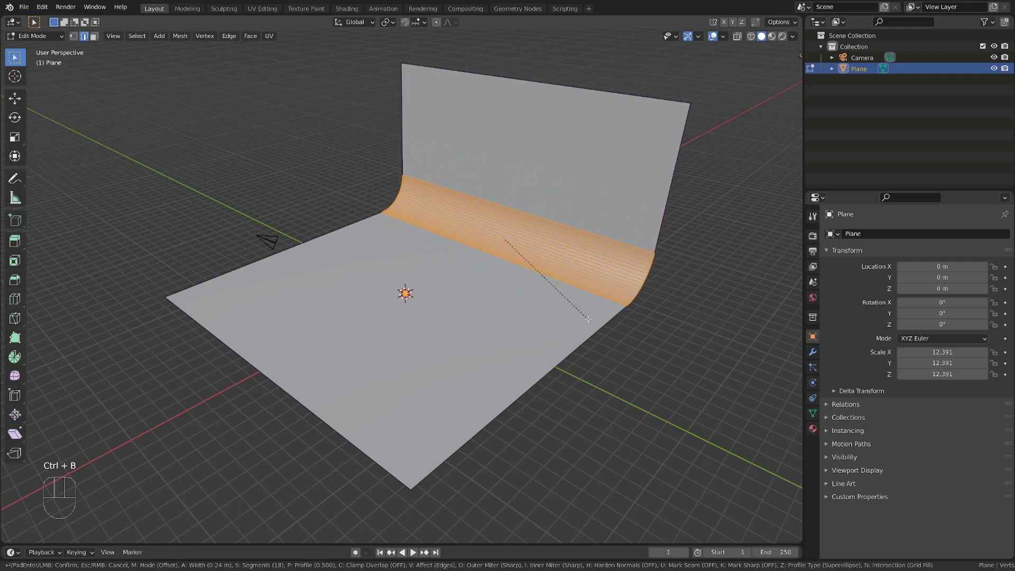
left_click(613, 378)
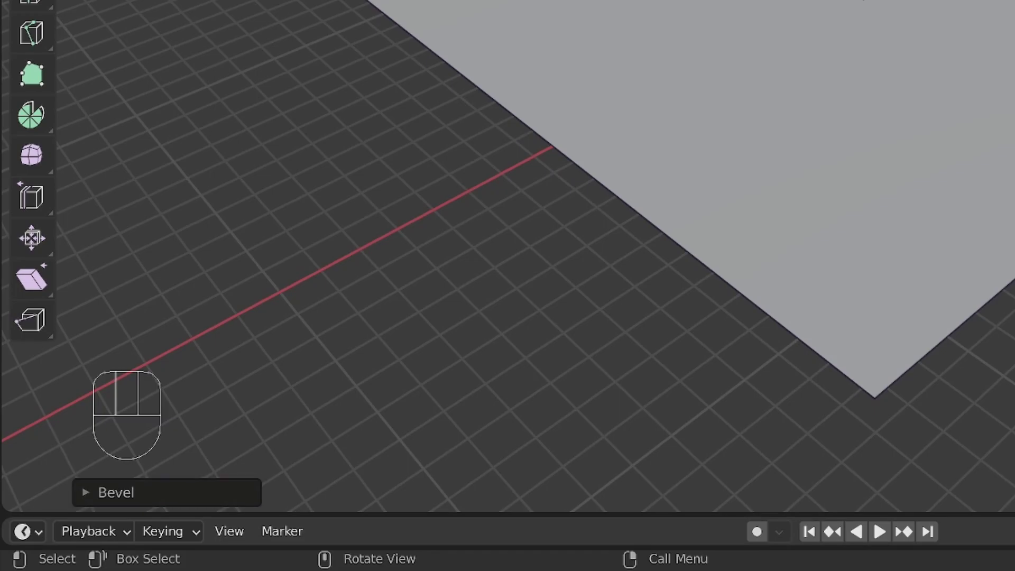
- Return to Object Mode and apply Shade Smooth to the curved backdrop
key("Tab")
right_click(468, 217)
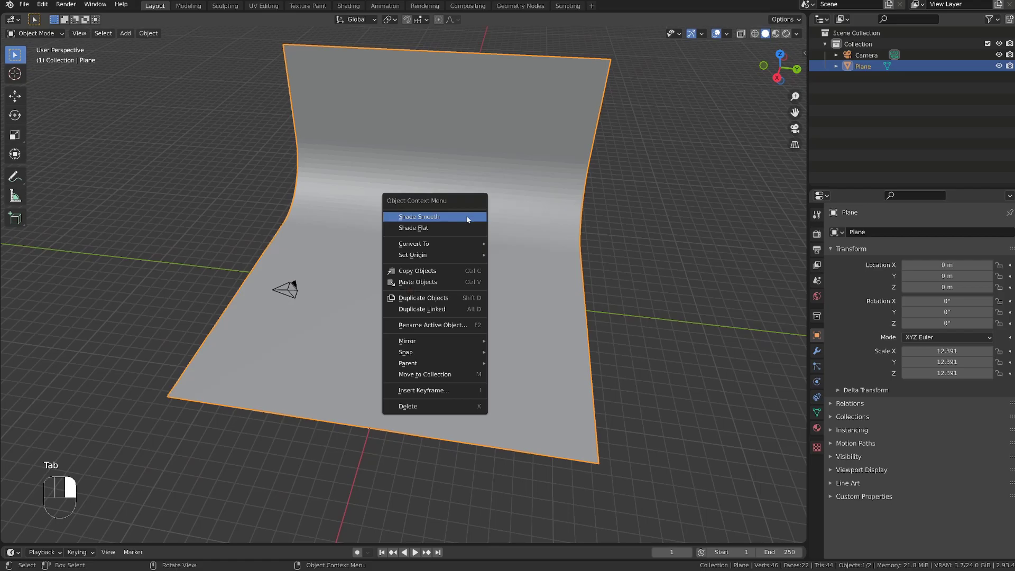
left_click(467, 216)
- Scale the entire backdrop mesh in Edit Mode along Y to about 45.3 m wide, and return to Object Mode
middle_click_drag(484, 228, 508, 269)
key("Tab")
key("a")
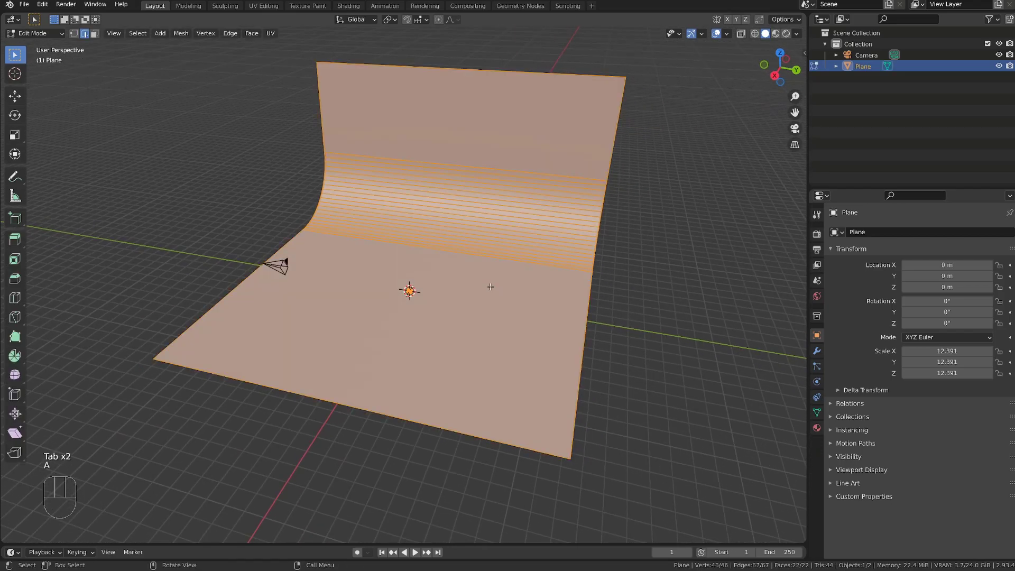
key("s")
key("x")
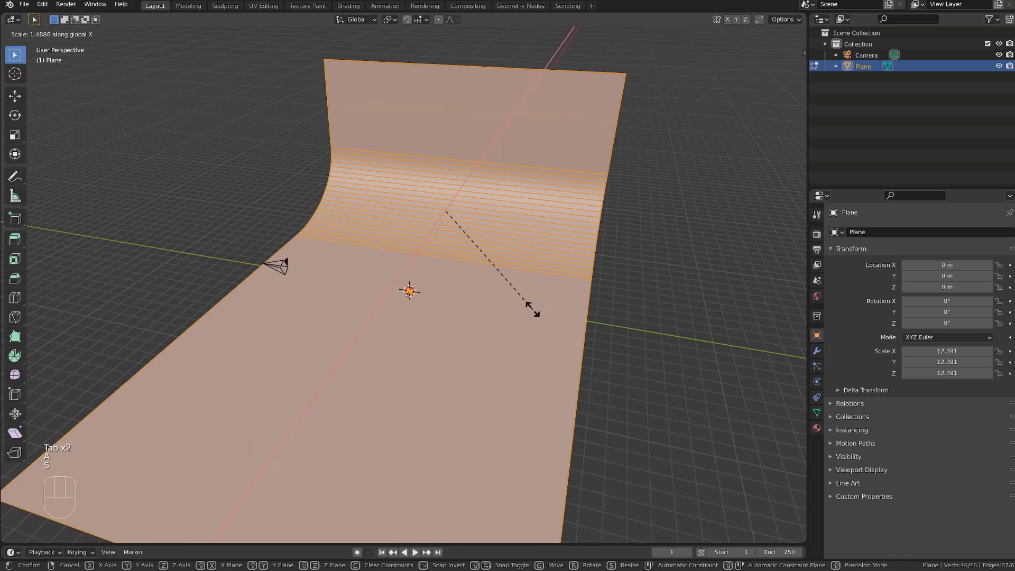
left_click(563, 322)
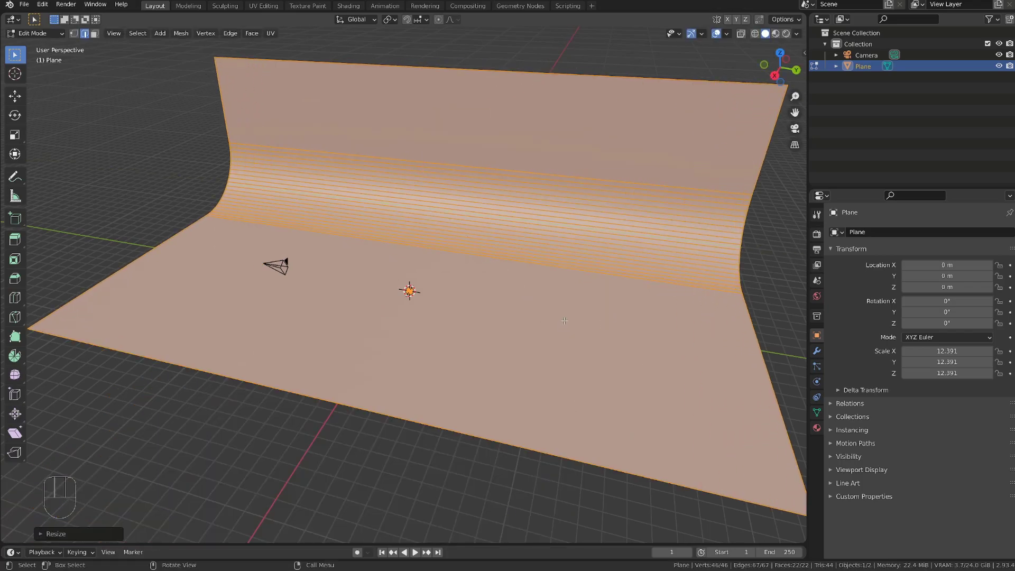
key("Tab")
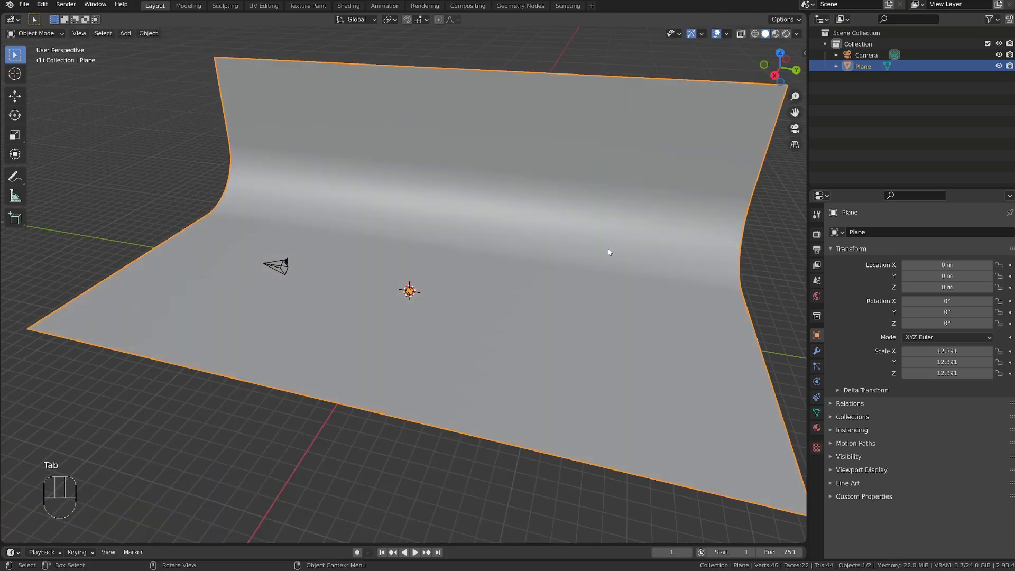
- Show the backdrop's transform values in the viewport and apply its scale
key("n")
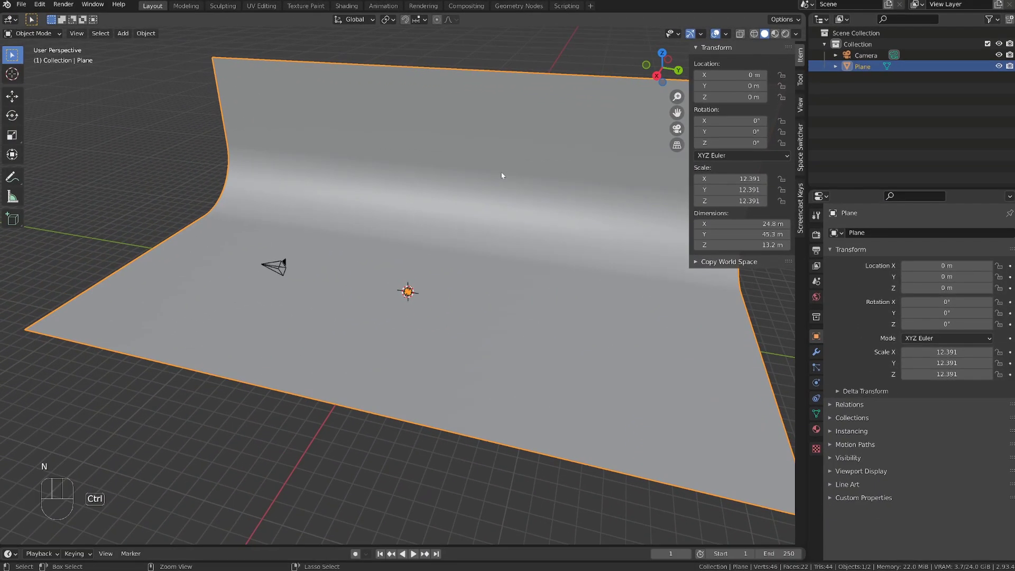
key("ctrl+a")
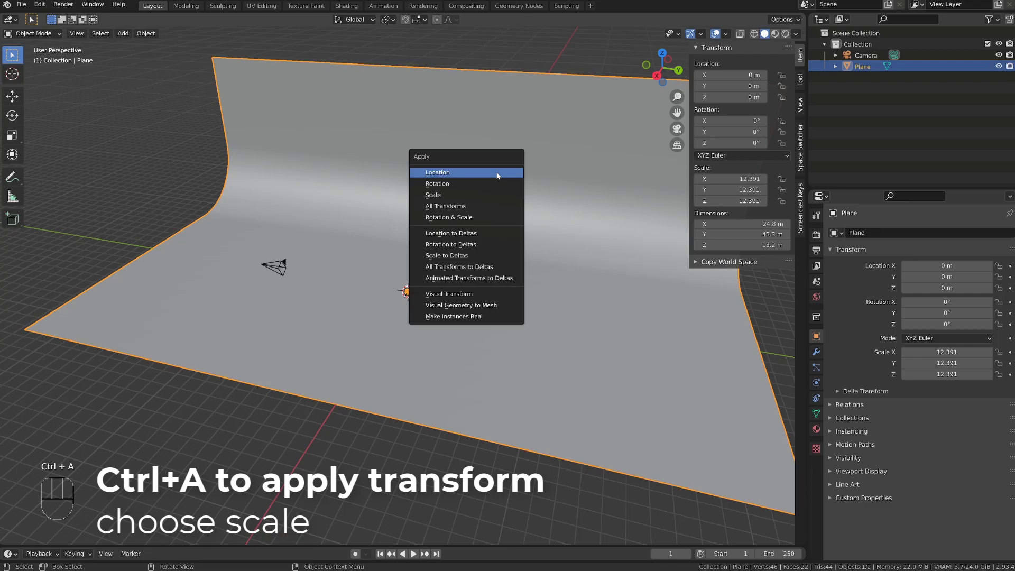
left_click(476, 194)
- Rotate the backdrop 90° around the global Z axis
middle_click_drag(476, 195, 458, 277)
type("rz")
type("90")
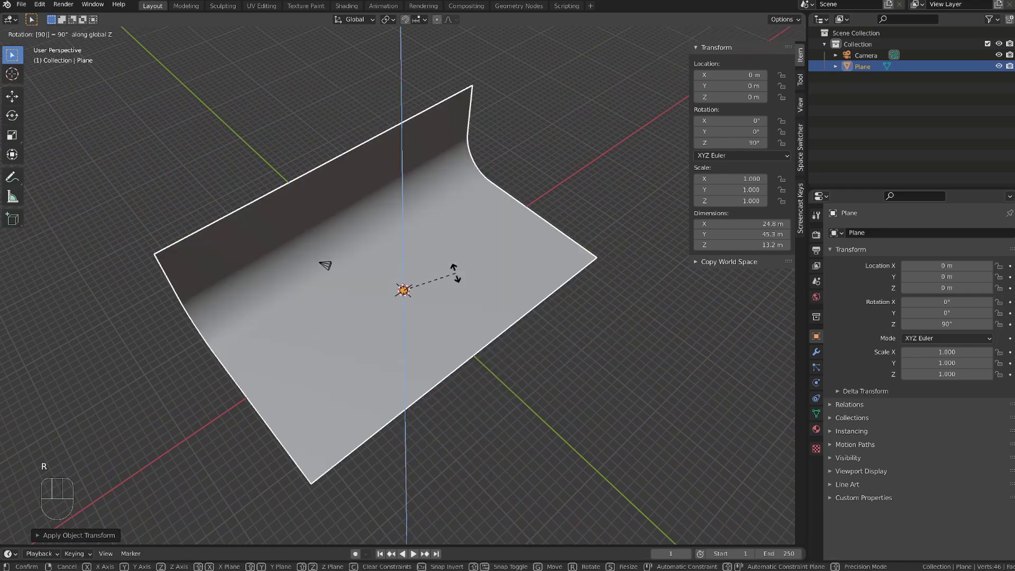
key("Return")
- Rotate the backdrop a further 180° around Z so that its open side faces the front view
key("KP_1")
key("ctrl+KP_1")
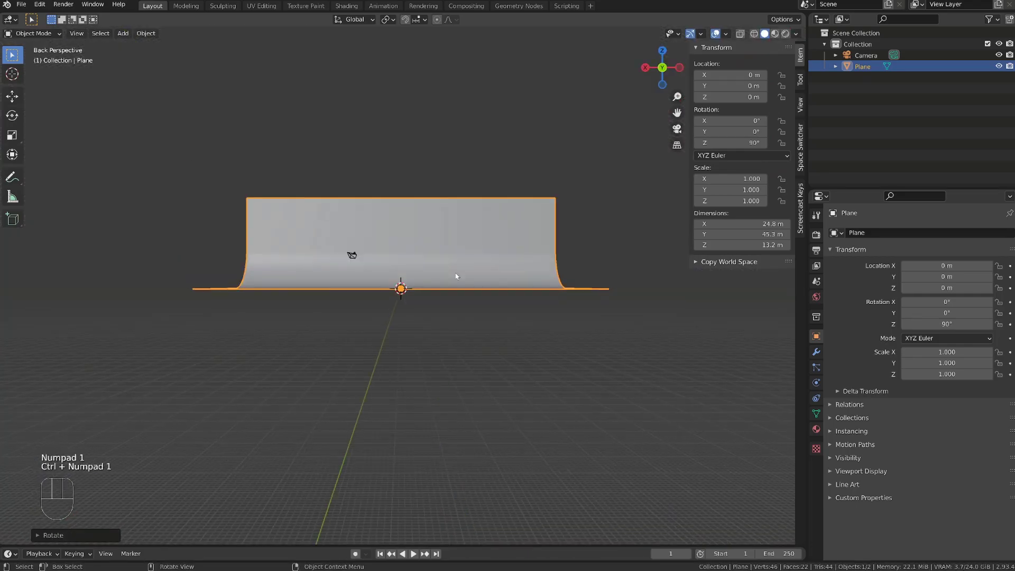
type("rz180")
key("Return")
key("KP_1")
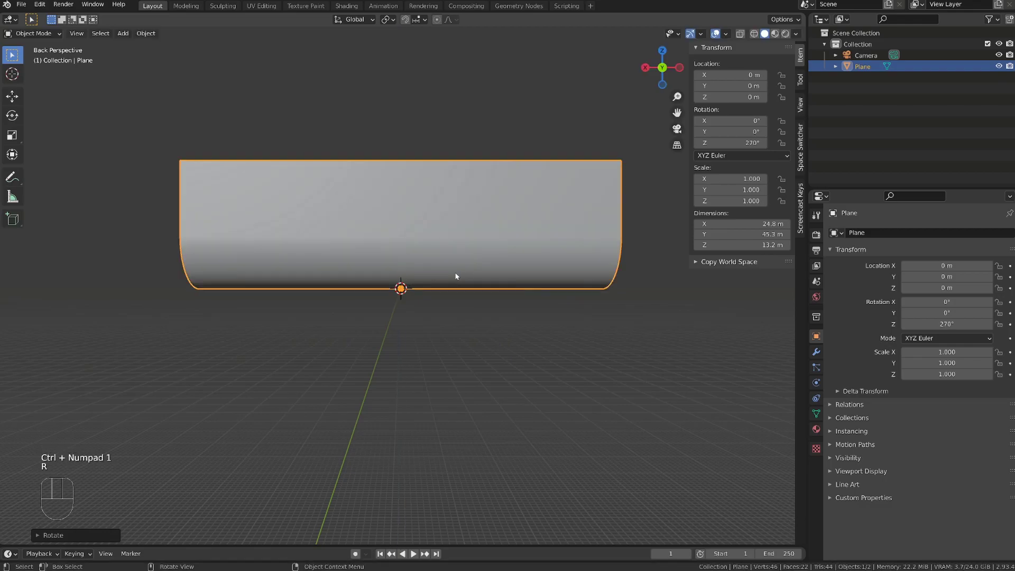
- Apply the backdrop's rotation and scale transforms
middle_click_drag(454, 276, 455, 303)
key("ctrl+a")
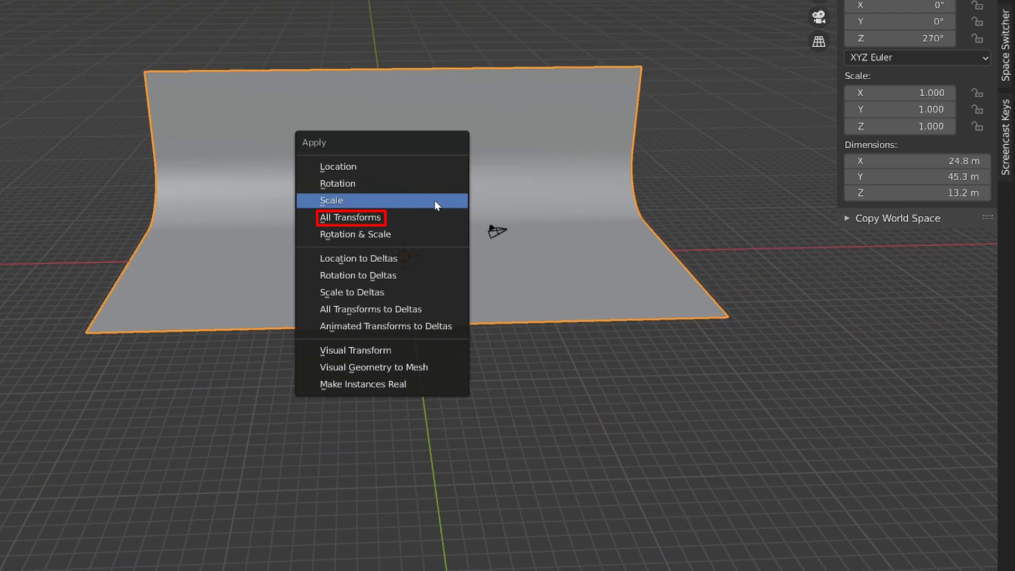
left_click(388, 233)
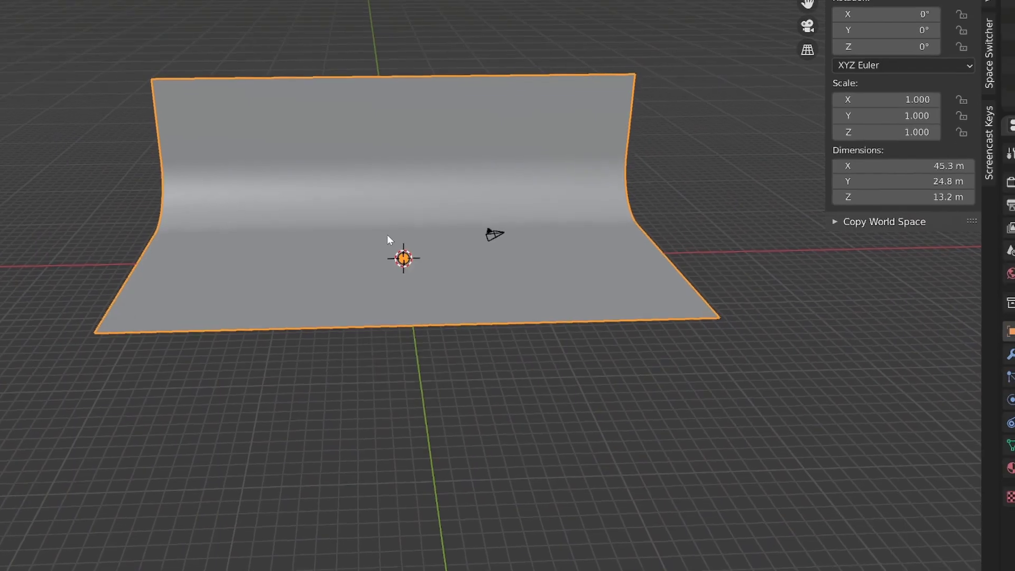
key("ctrl+a")
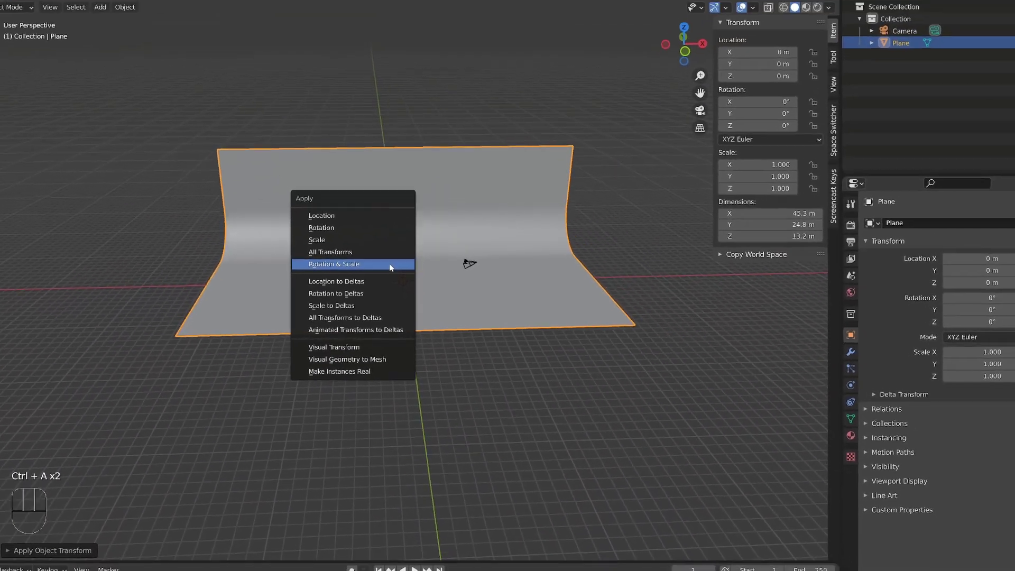
left_click(353, 204)
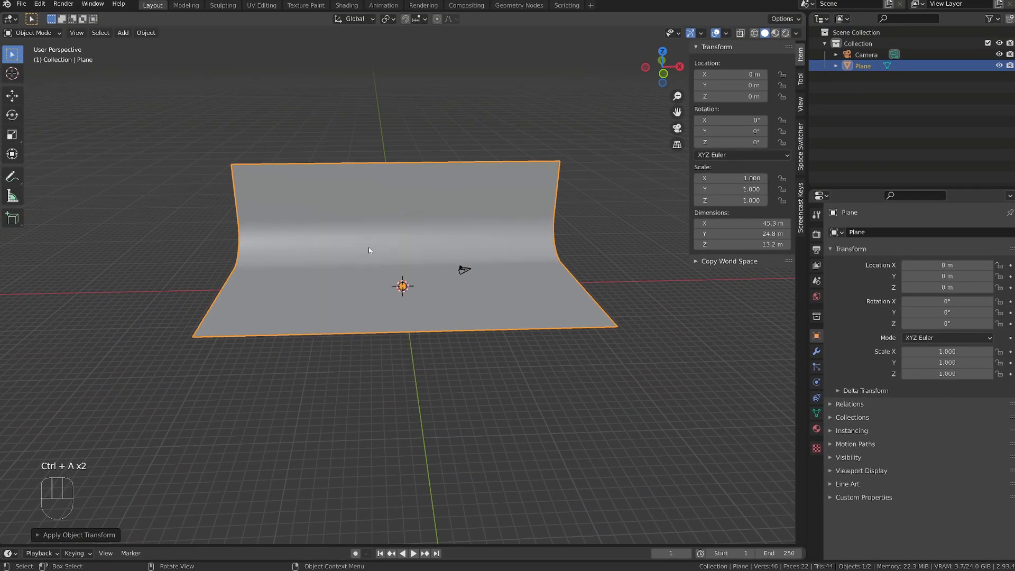
scroll(369, 248, "up", 3)
mouse_move(373, 245)
middle_mouse_down()
mouse_move(401, 250)
mouse_move(391, 240)
middle_mouse_up()
key("ctrl+a")
left_click(391, 236)
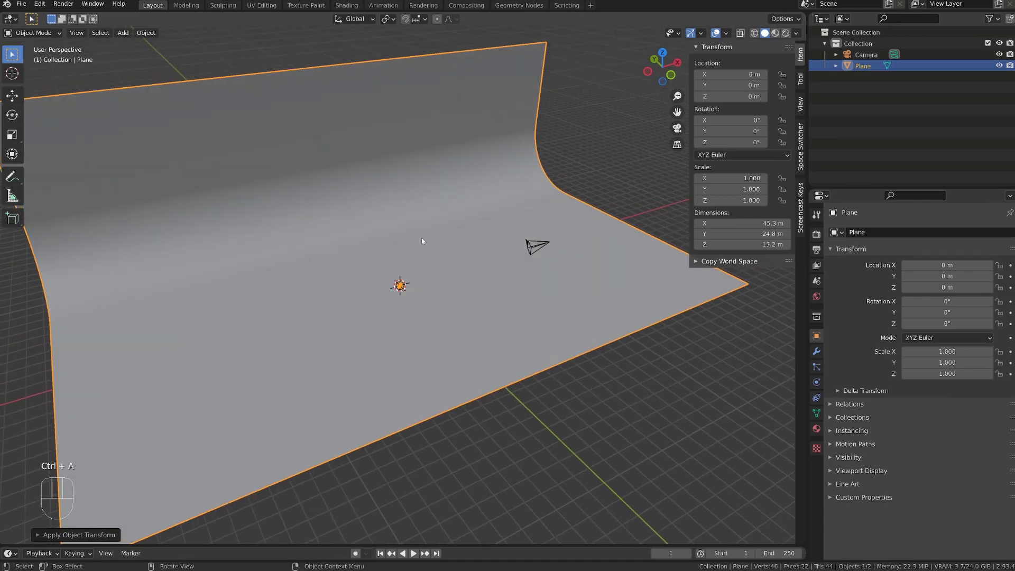
- Clear the camera's rotation and set its X location to 0 m
left_click(541, 245)
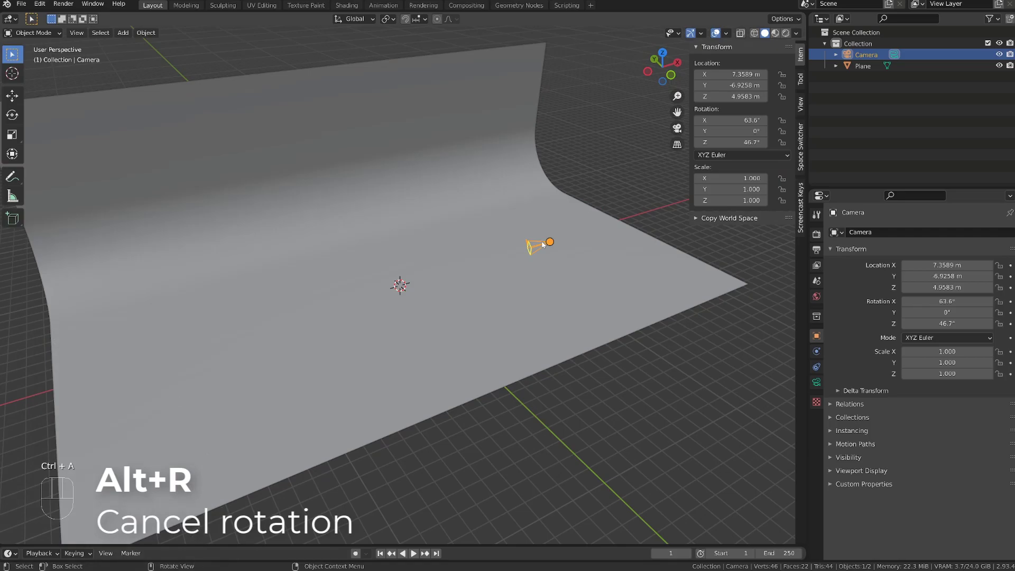
key("alt+r")
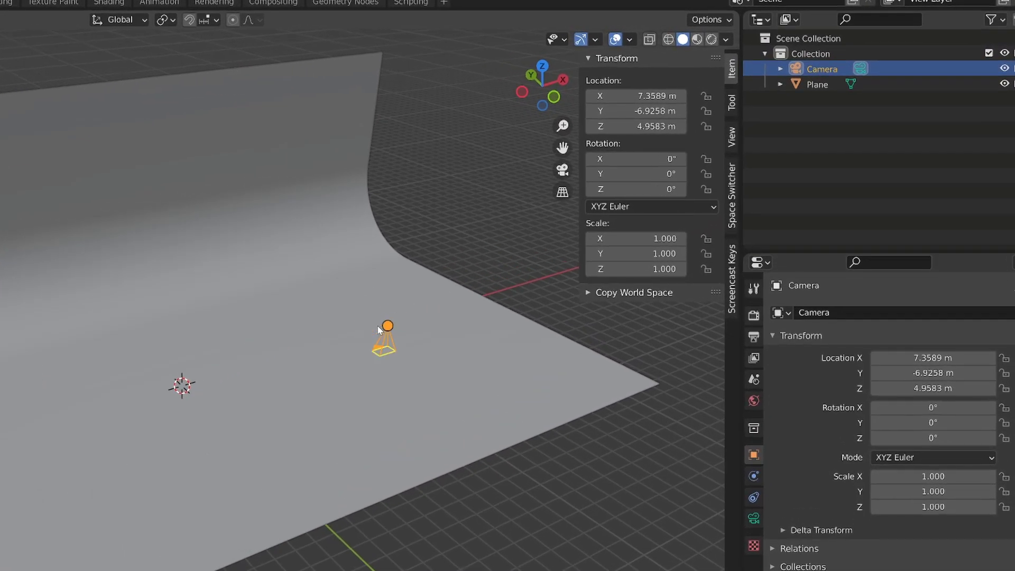
middle_click_drag(378, 326, 328, 319)
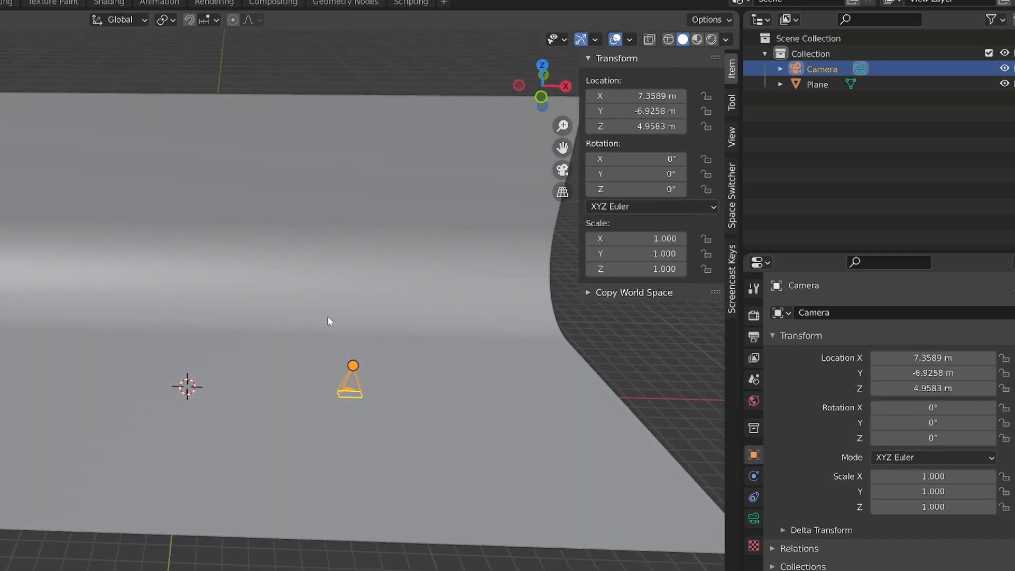
left_click(634, 96)
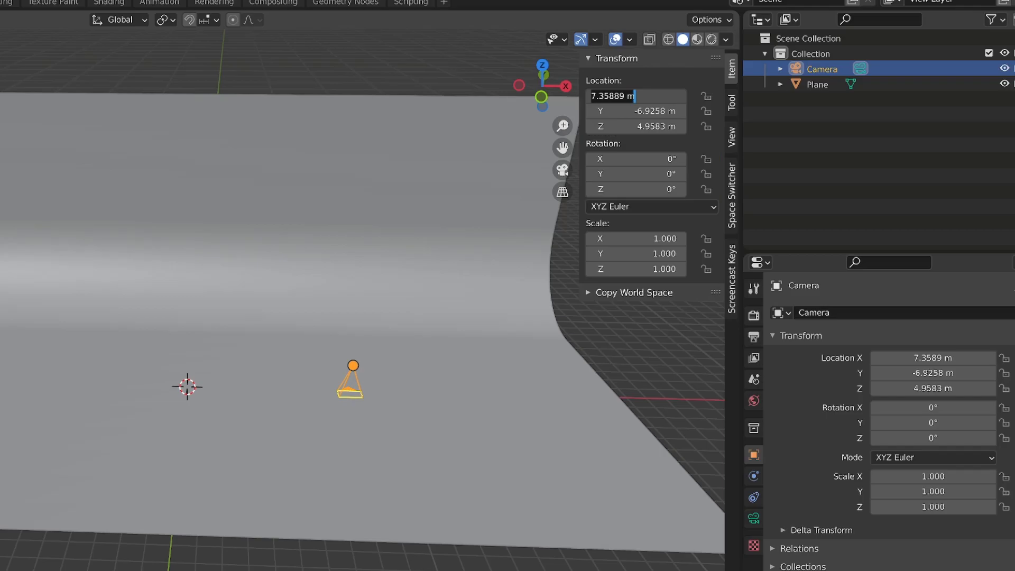
type("0")
key("Return")
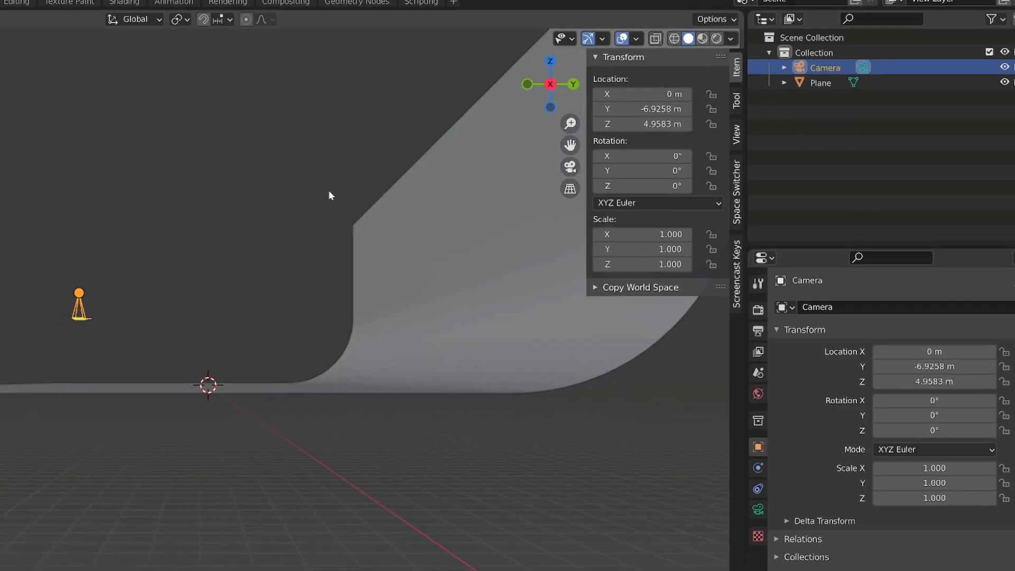
- In the right orthographic view, move the camera along Y to about -14 m and rotate it to about 94° around X
key("KP_3")
key("KP_5")
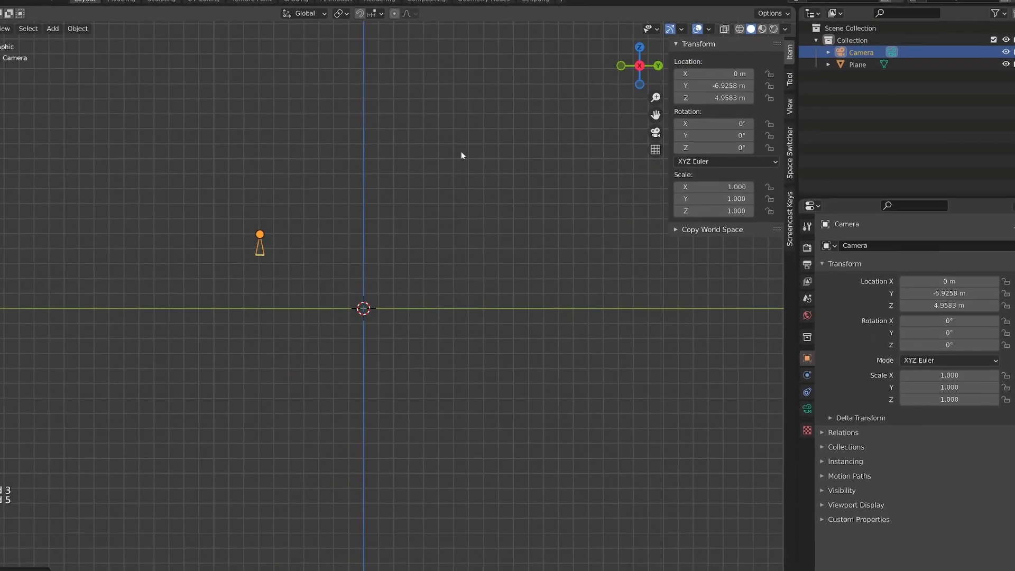
key("g")
key("y")
left_click(356, 192)
key("r")
left_click(291, 101)
- Lower the camera along Z to about 2.13 m and tilt it to about 87.6° around X
key("g")
key("z")
left_click(286, 158)
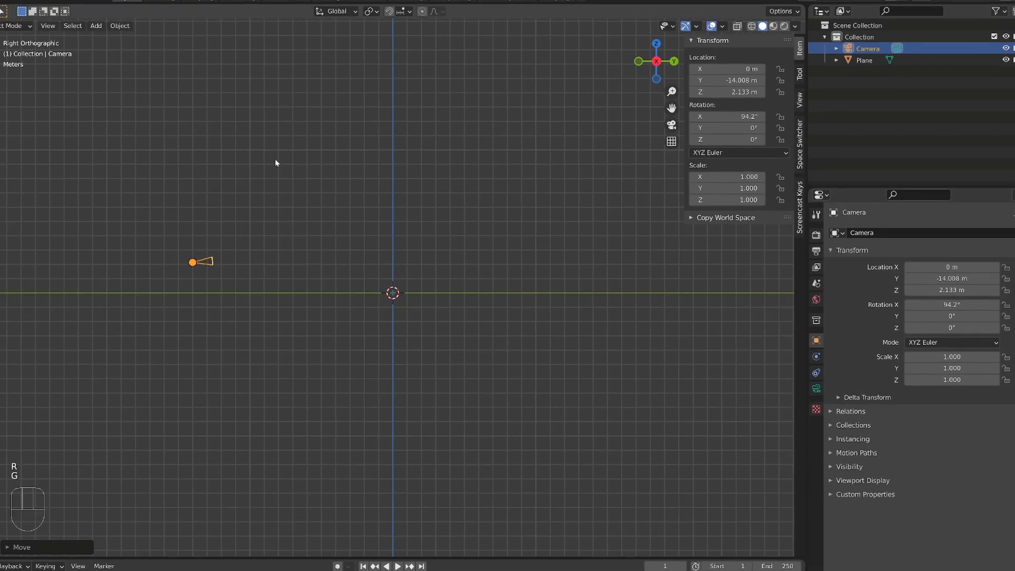
key("r")
left_click(306, 175)
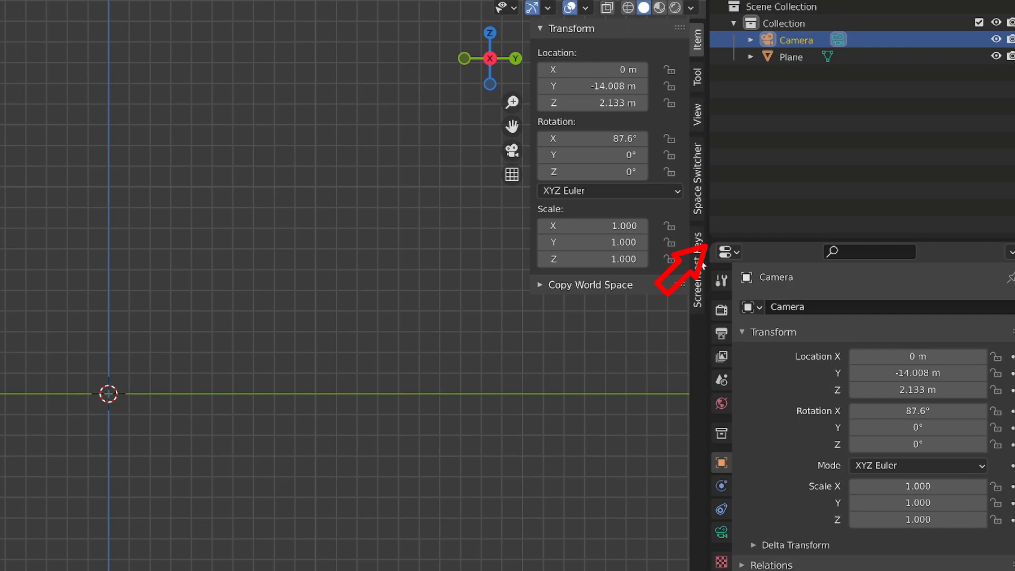
- Add a second 3D Viewport between the outliner and the properties editor, showing the view through the camera
left_click_drag(709, 242, 777, 454)
left_click_drag(775, 241, 775, 117)
left_click(737, 128)
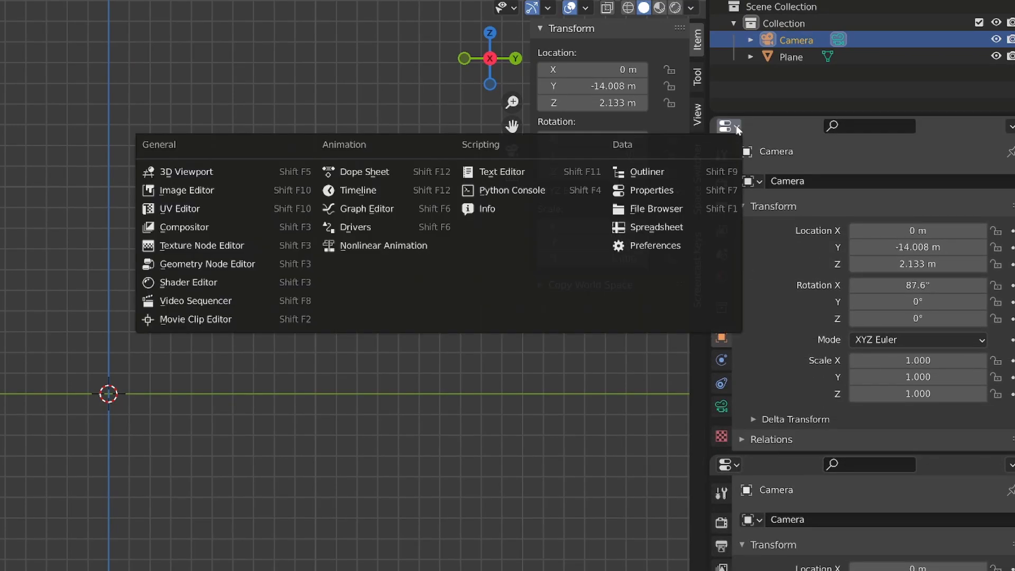
left_click(214, 170)
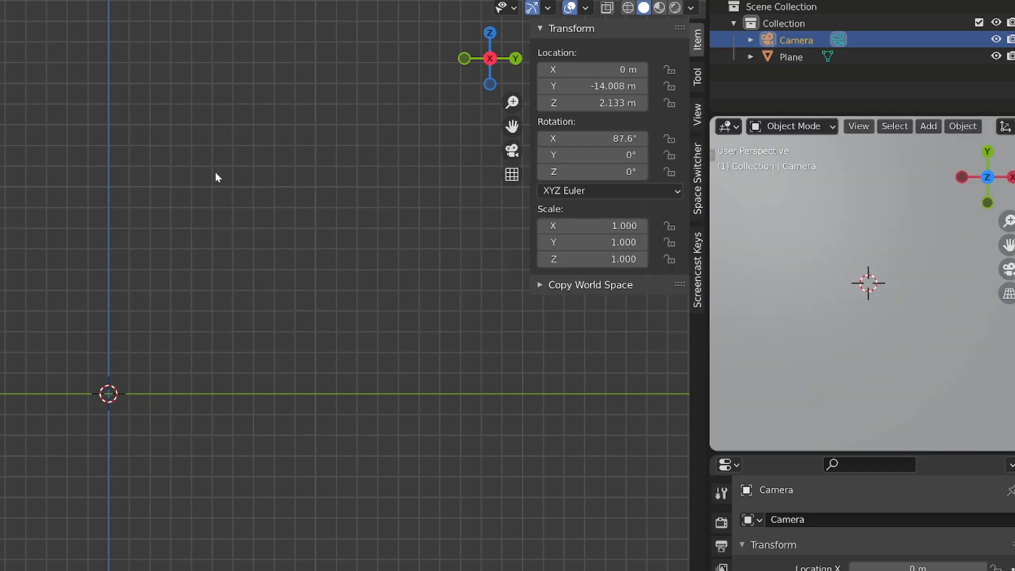
key("KP_0")
scroll(910, 284, "down", 2)
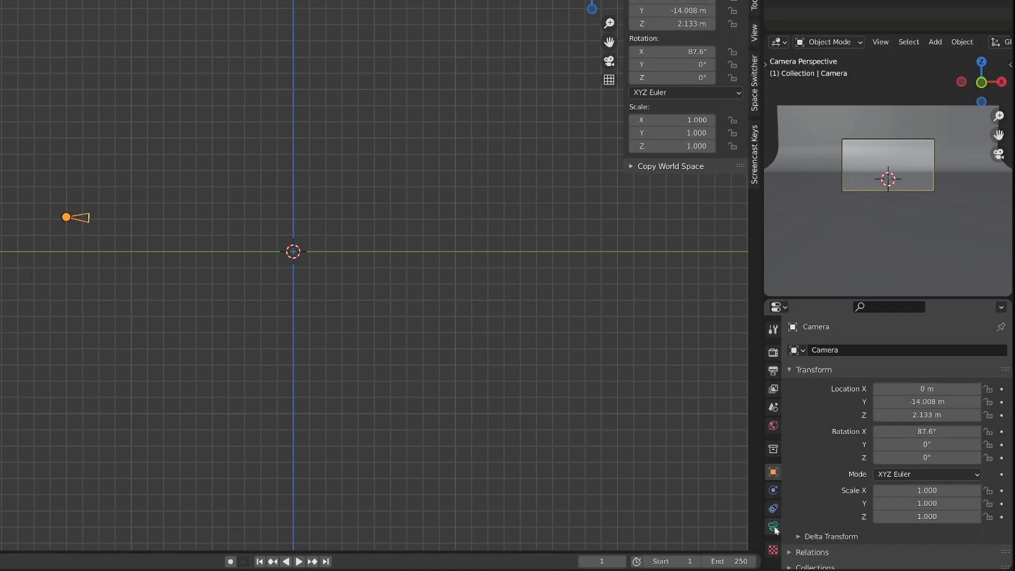
- Set the camera's Passepartout to 1.000 in its viewport display settings
left_click(773, 527)
left_click(795, 370)
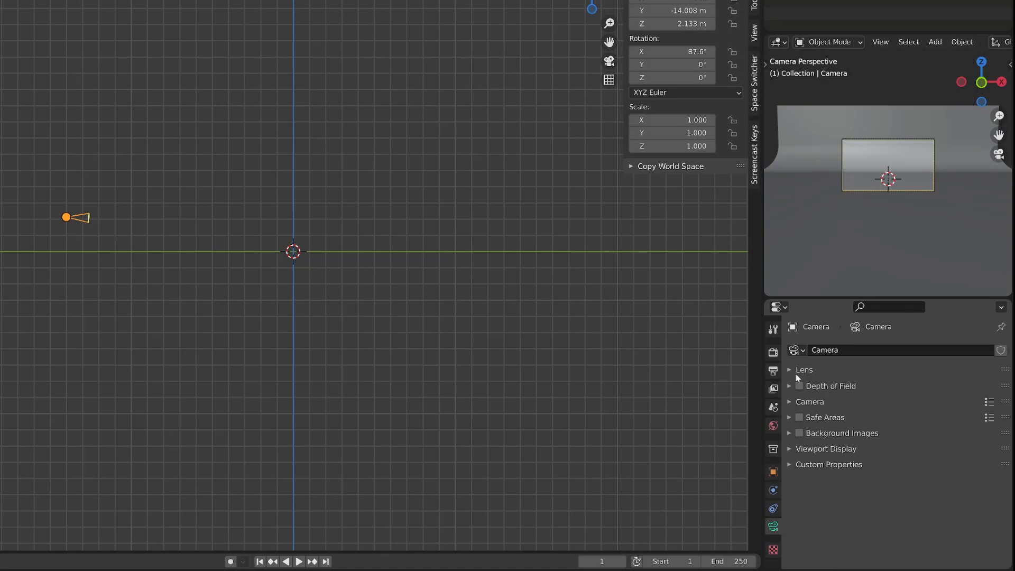
left_click(811, 448)
scroll(839, 477, "down", 1)
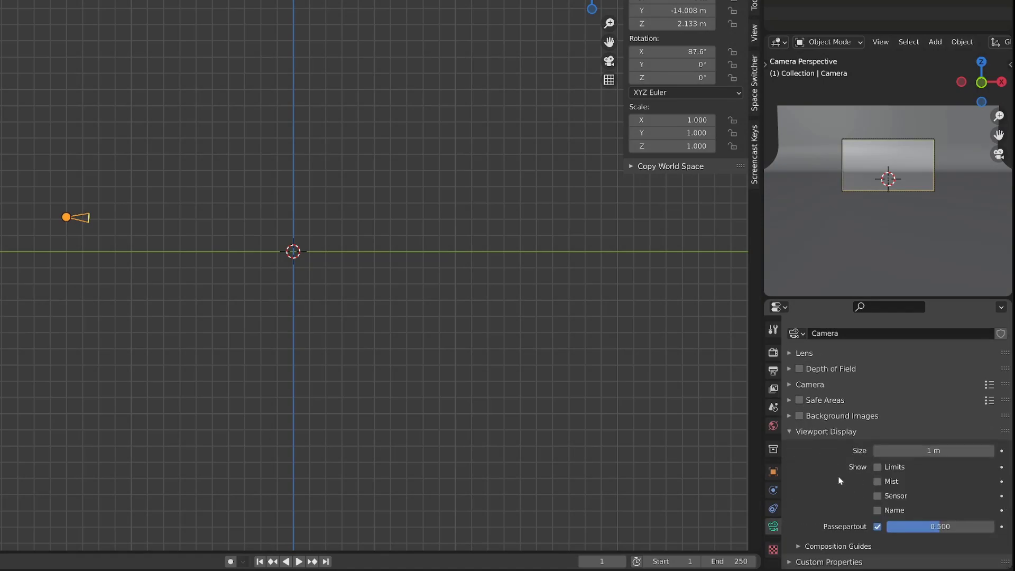
left_click_drag(913, 528, 996, 528)
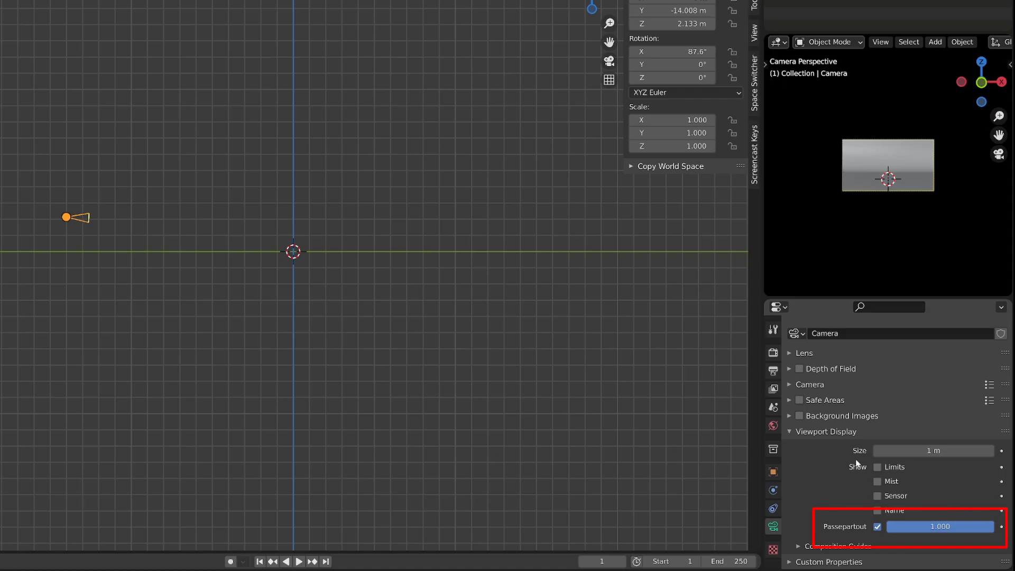
- Bring up the render settings, widen the area with the camera-view viewport, and switch that viewport to Material Preview shading
left_click(817, 432)
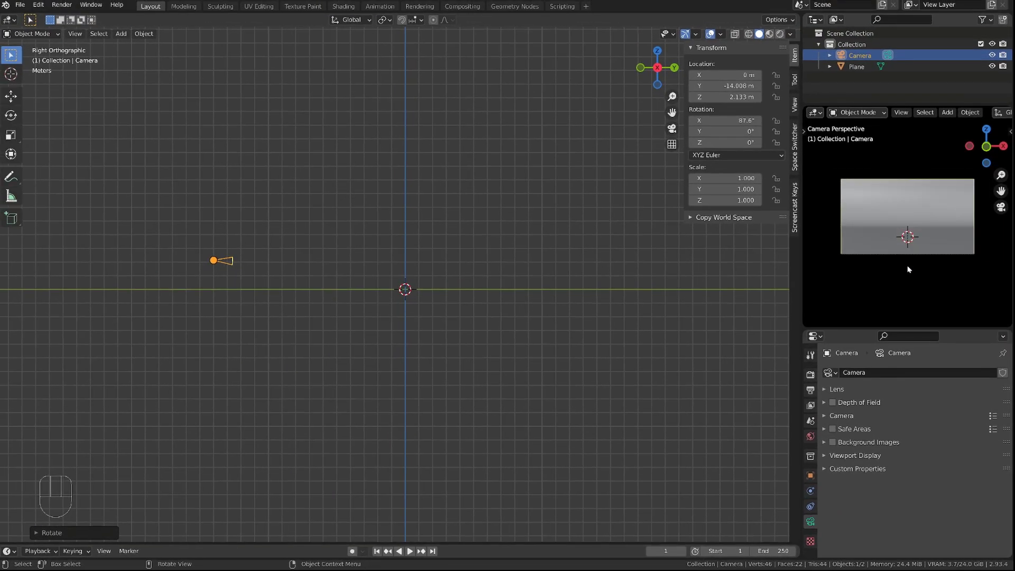
scroll(907, 267, "up", 2)
left_click(810, 375)
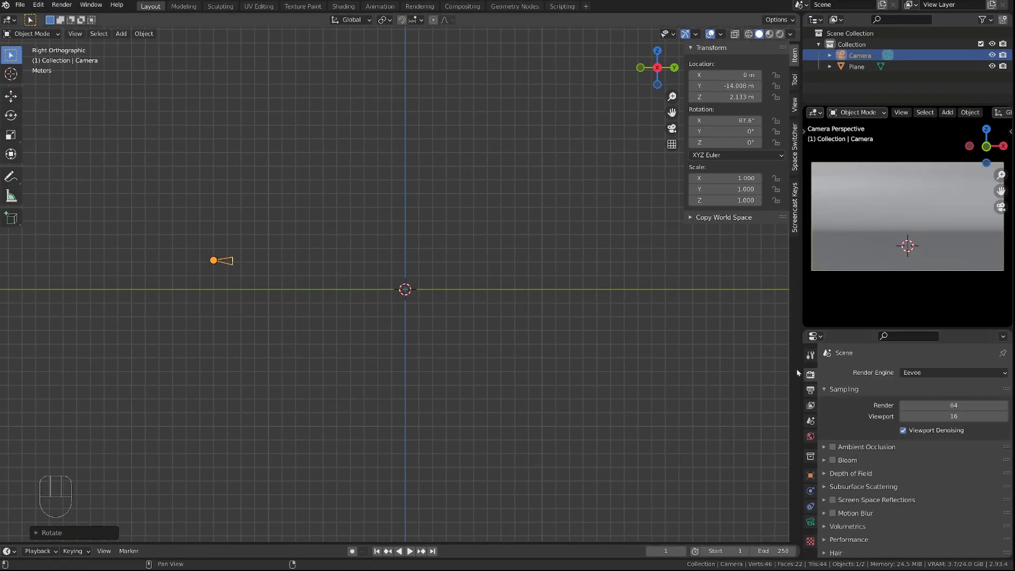
left_click_drag(795, 367, 742, 367)
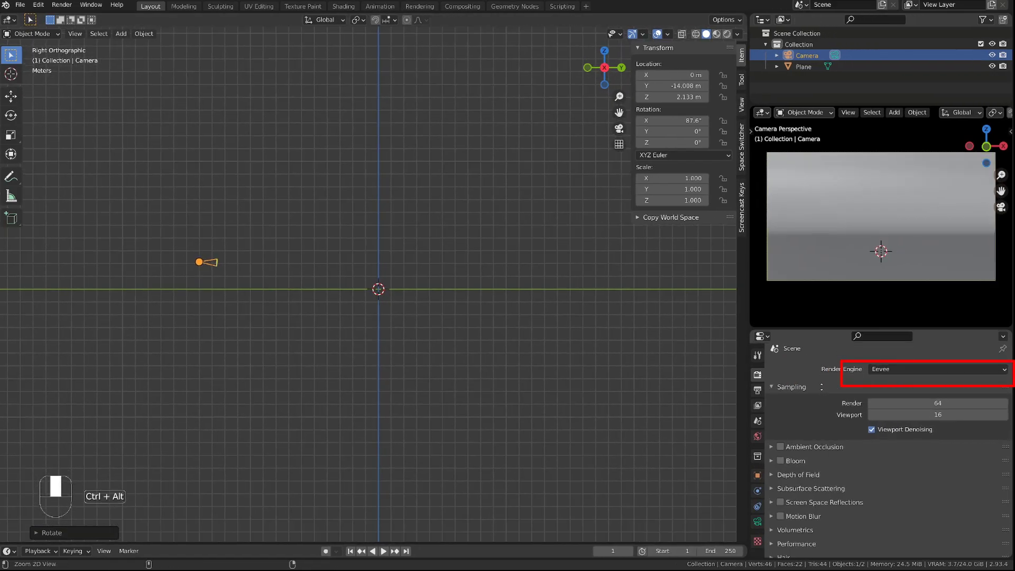
middle_click_drag(959, 117, 756, 123, "alt")
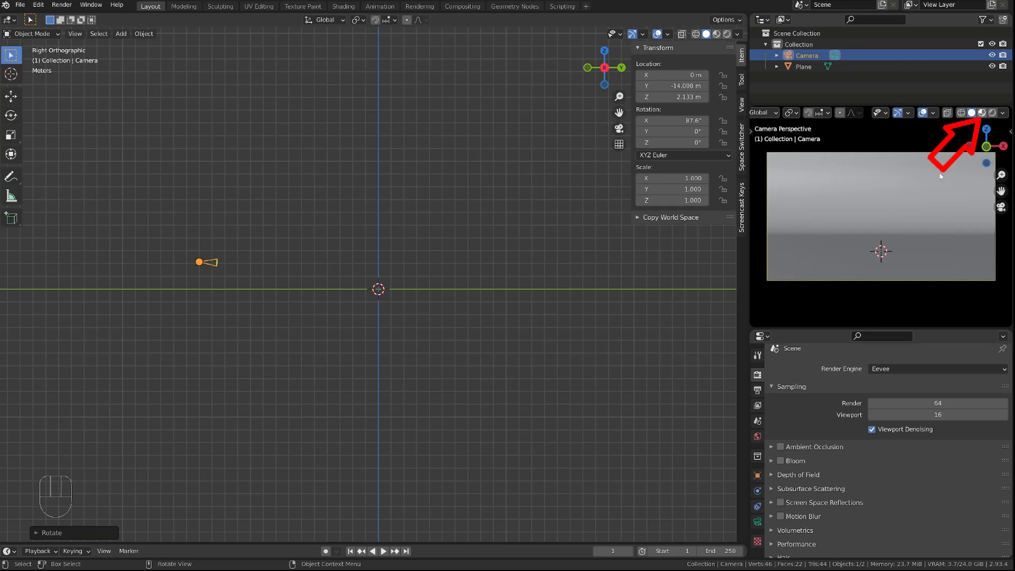
left_click(982, 112)
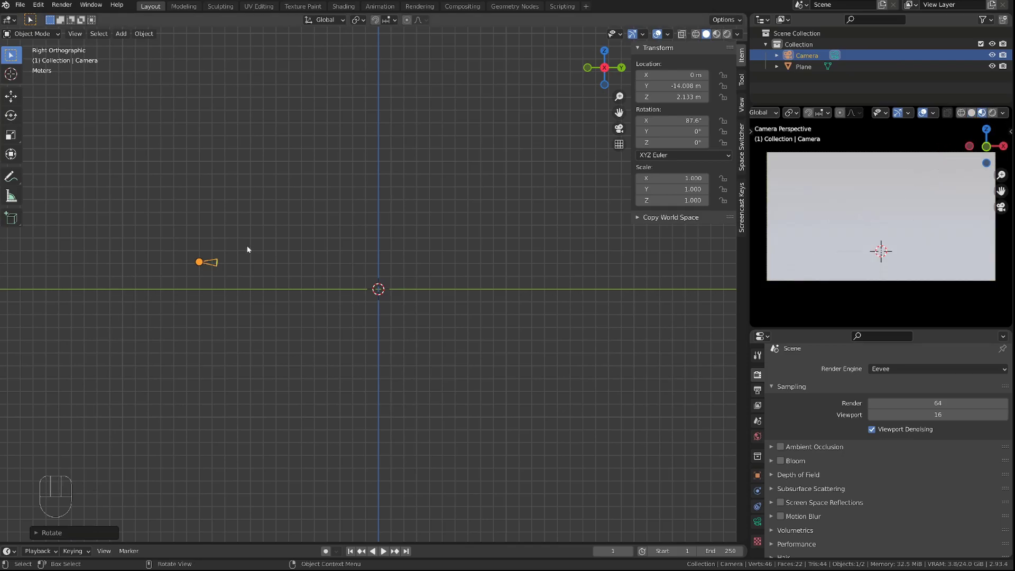
- Create a new material for the backdrop plane and name it ground
middle_click_drag(258, 241, 398, 217)
left_click(394, 218)
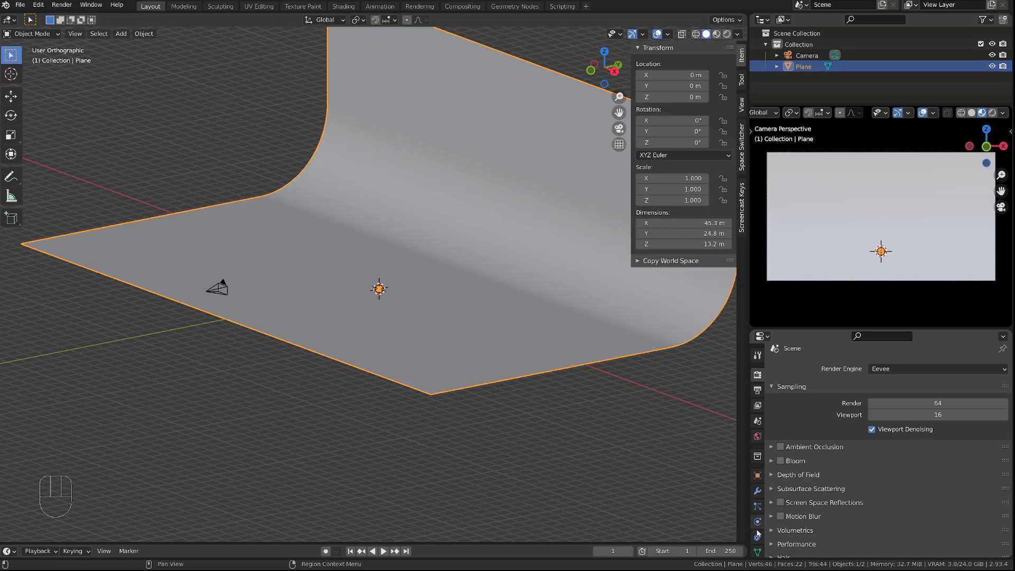
scroll(757, 534, "down", 3)
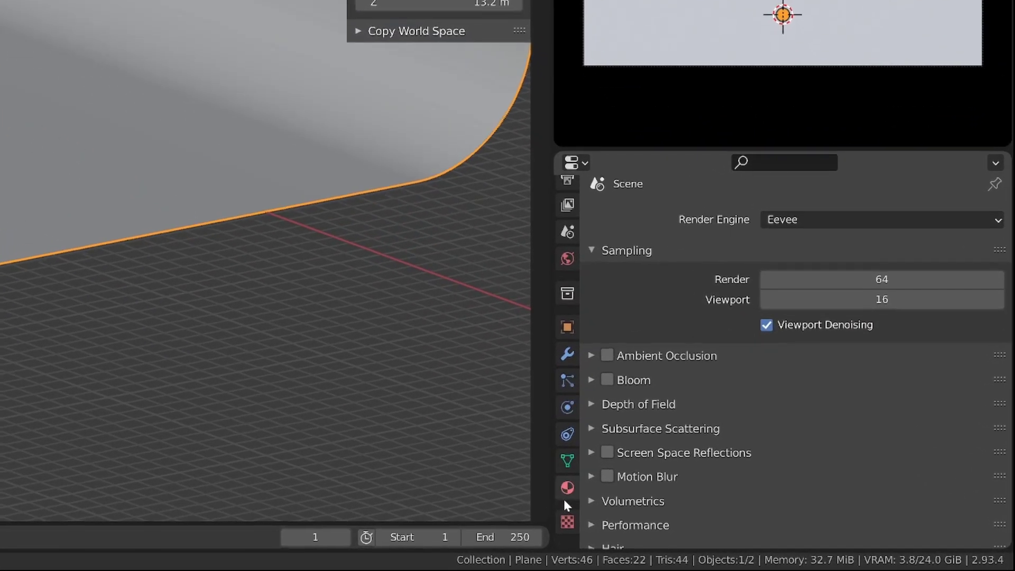
left_click(757, 525)
left_click(692, 313)
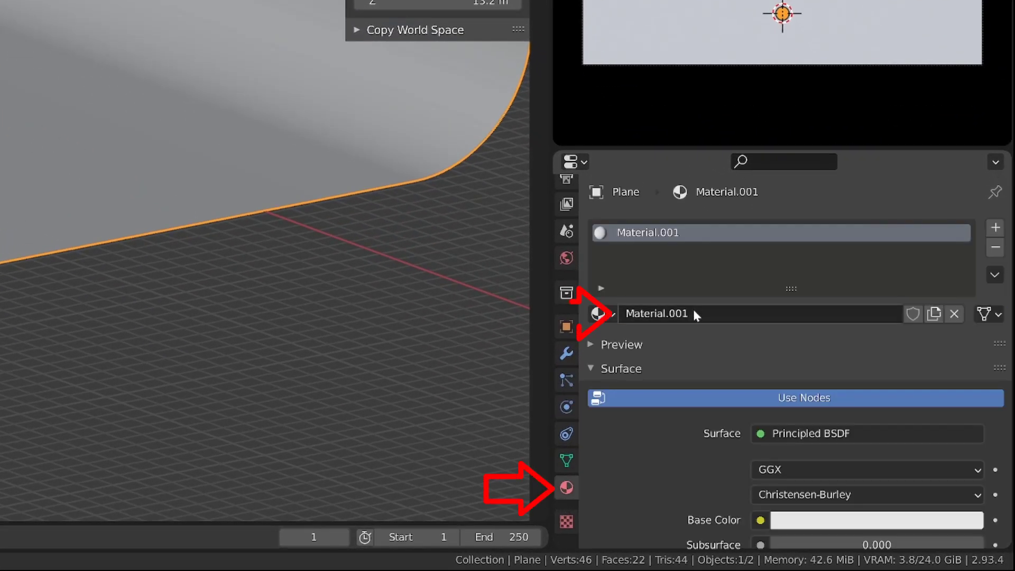
left_click(693, 312)
type("ground")
key("Return")
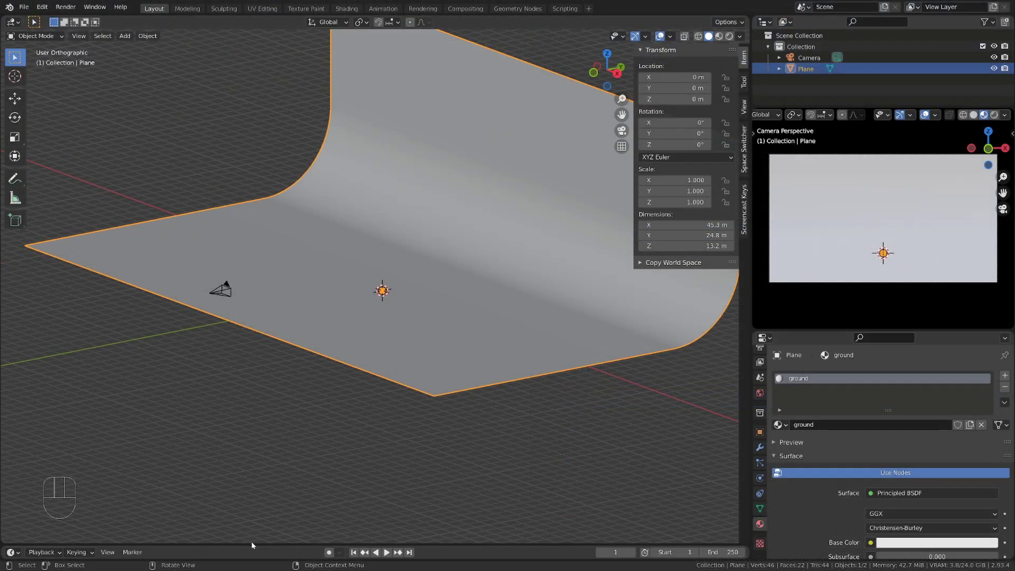
- Enlarge the timeline area and change it to a Shader Editor showing the ground material's nodes
left_click_drag(252, 544, 252, 420)
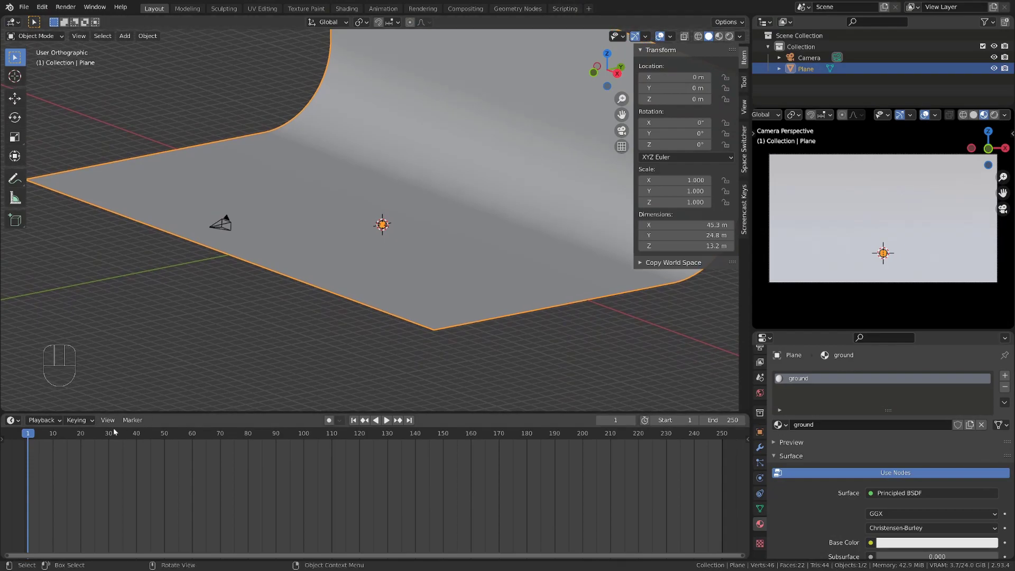
left_click(23, 421)
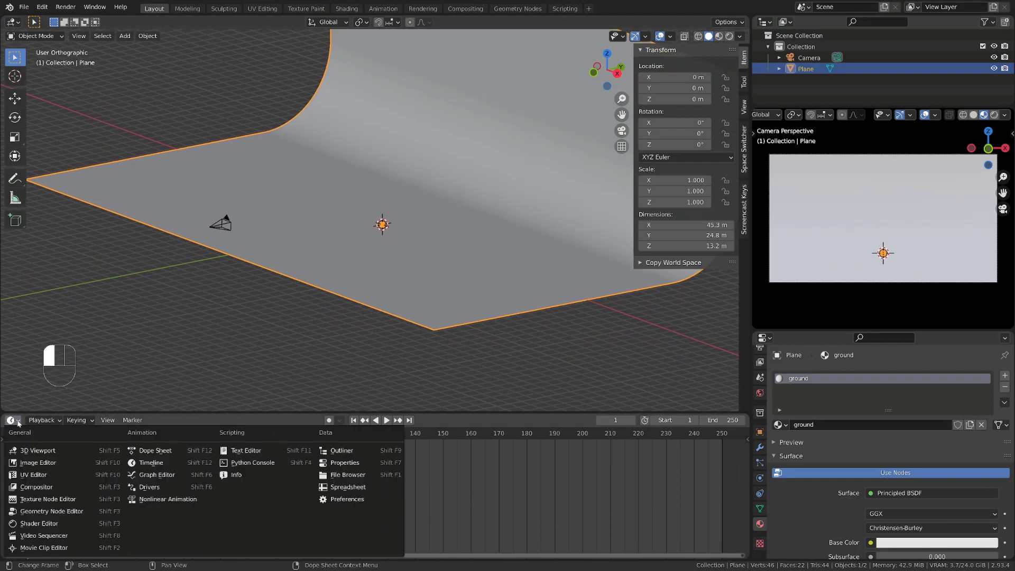
left_click(38, 524)
scroll(240, 505, "up", 5)
middle_click_drag(262, 541, 306, 463, "alt")
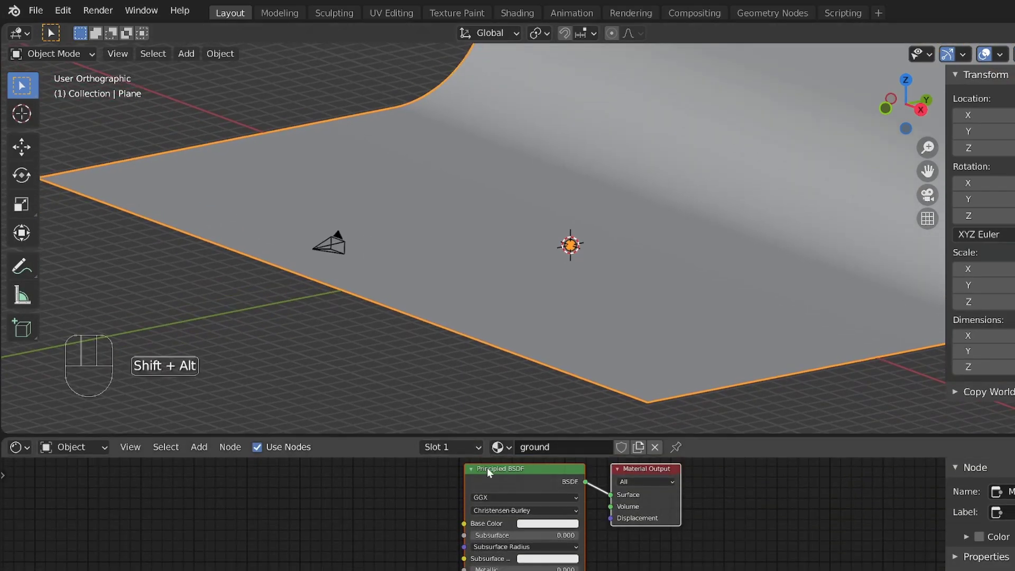
- Search the add-ons in the preferences for "wran" and check whether Node Wrangler is enabled
left_click_drag(63, 10, 122, 244)
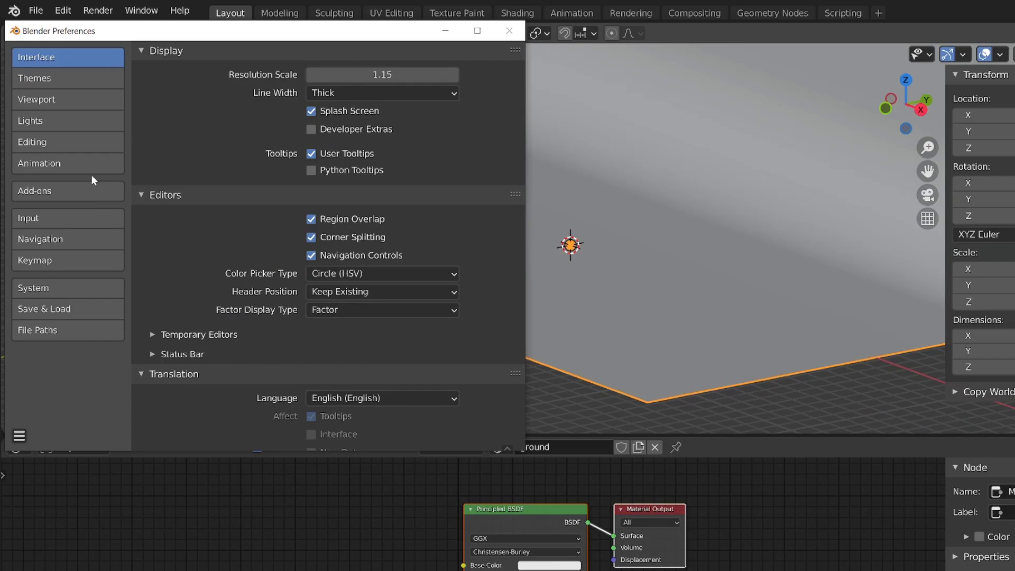
left_click(122, 188)
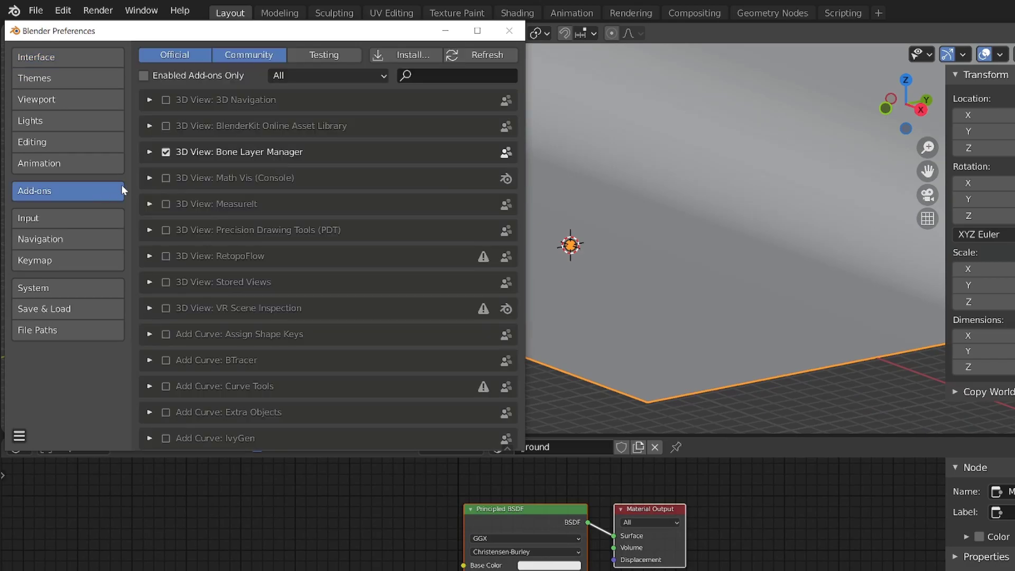
left_click(462, 79)
type("wran")
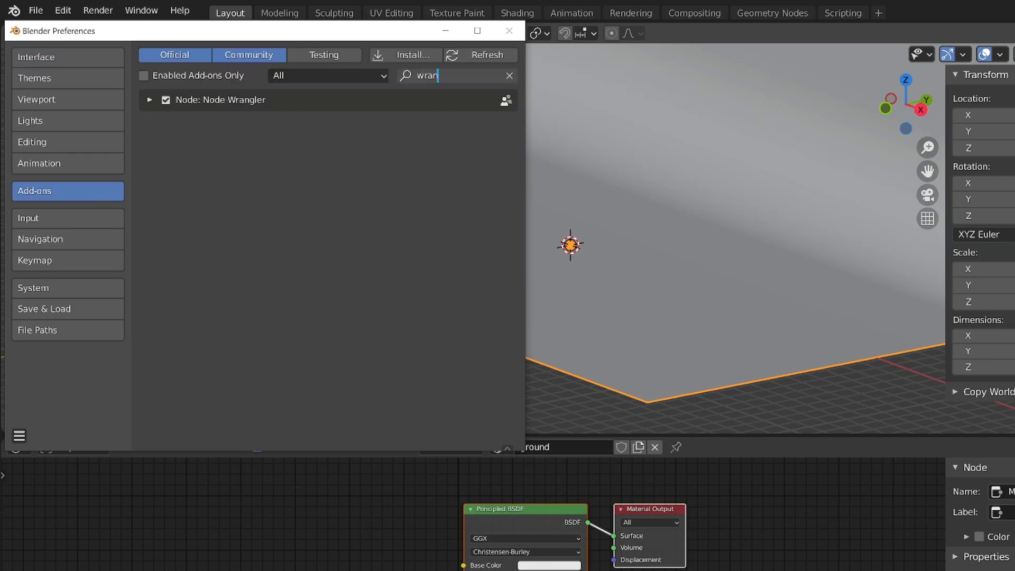
left_click(148, 102)
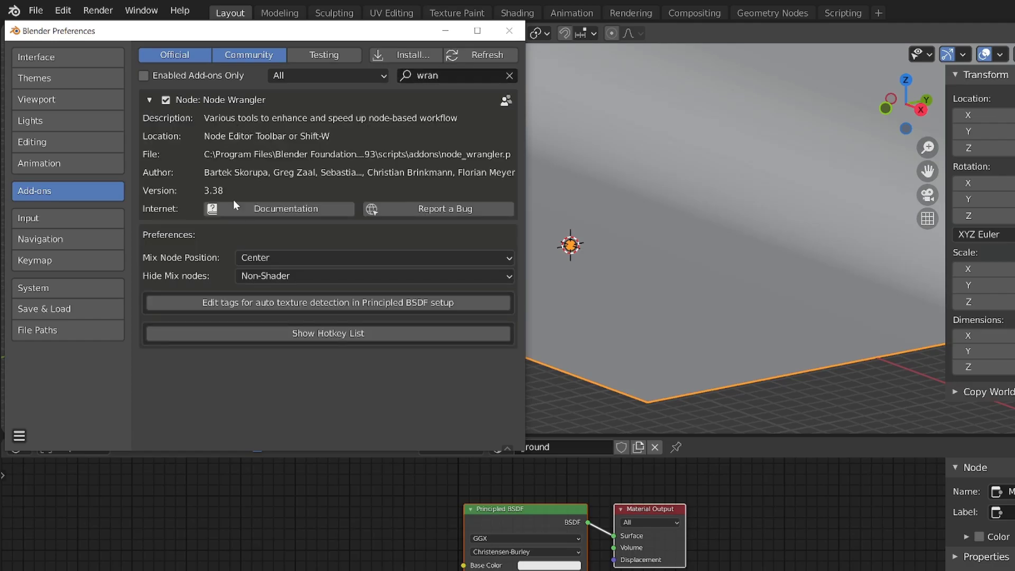
left_click(509, 30)
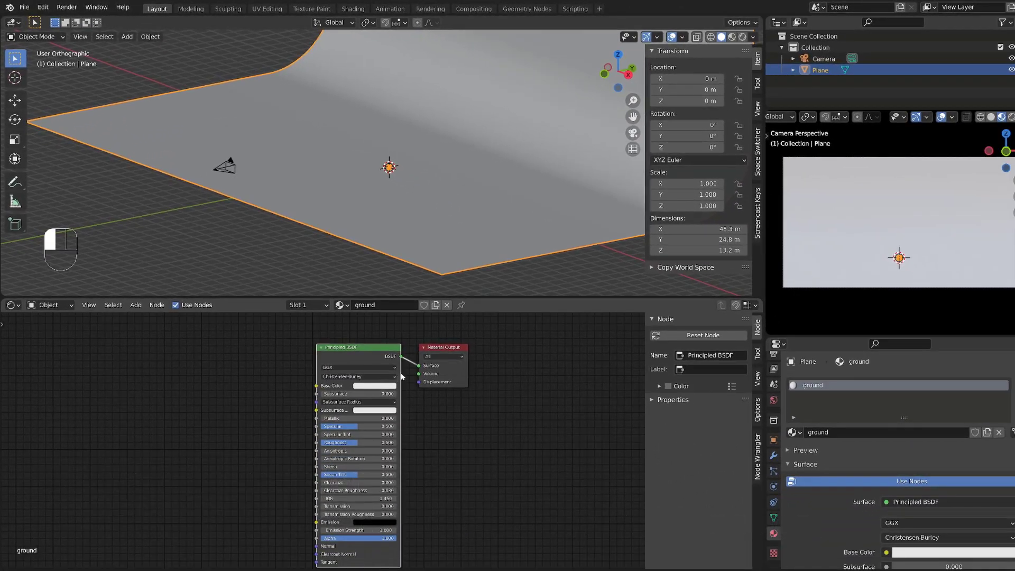
- Darken the Principled BSDF's Base Color to near black and set its Specular to 0.1
left_click(390, 385)
left_click_drag(415, 286, 416, 325)
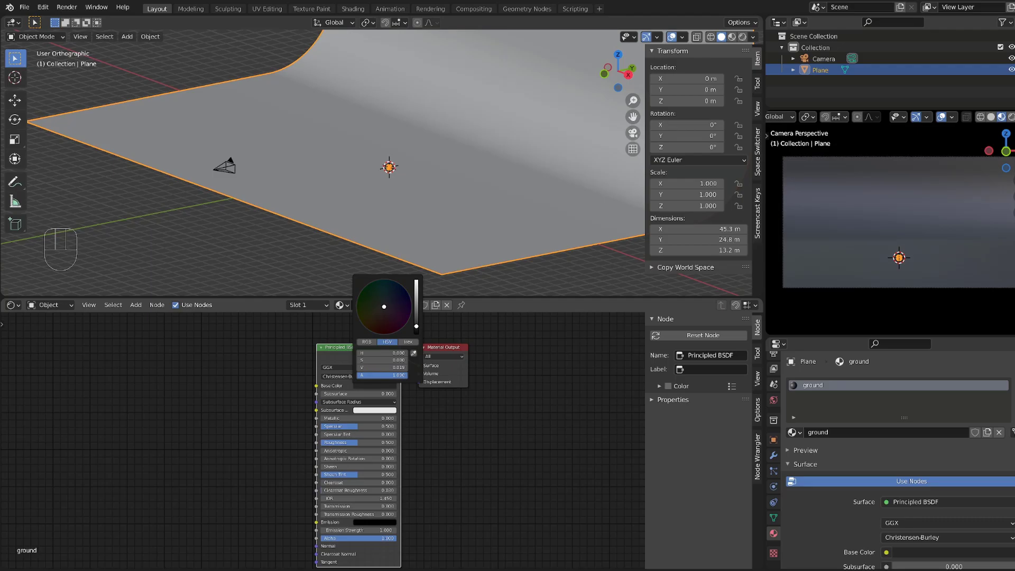
scroll(871, 507, "down", 5)
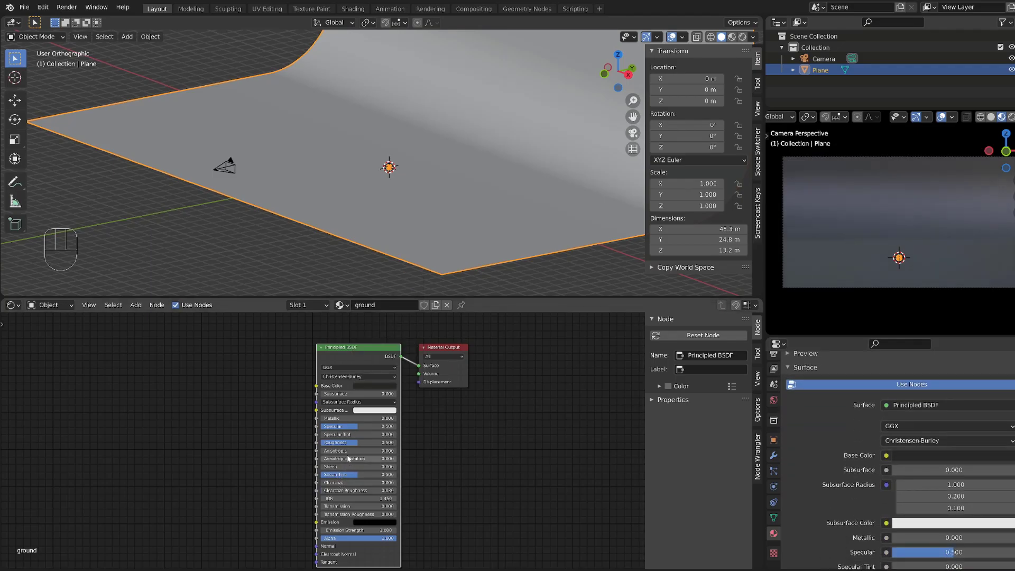
left_click(365, 426)
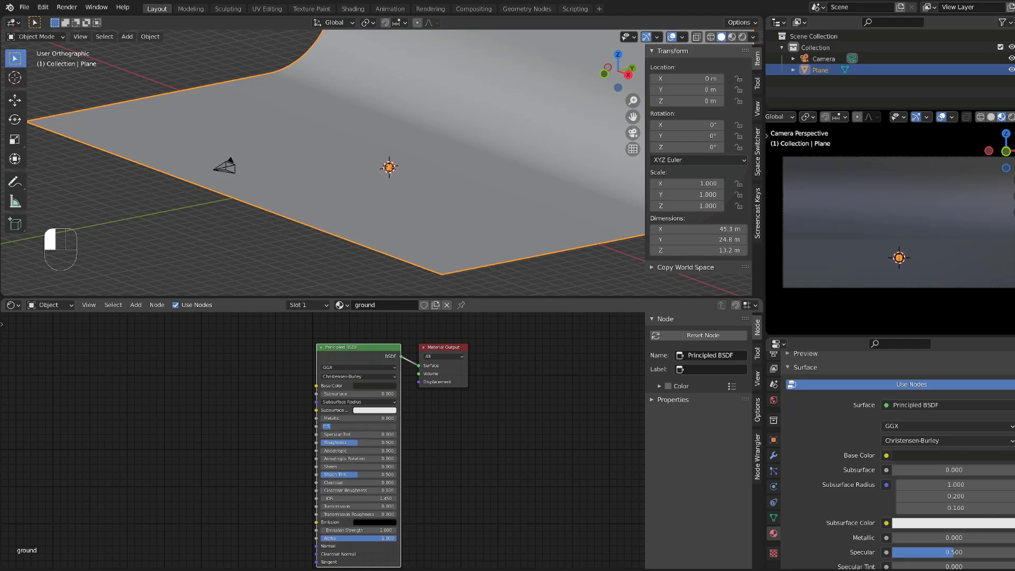
type("0.1")
key("Return")
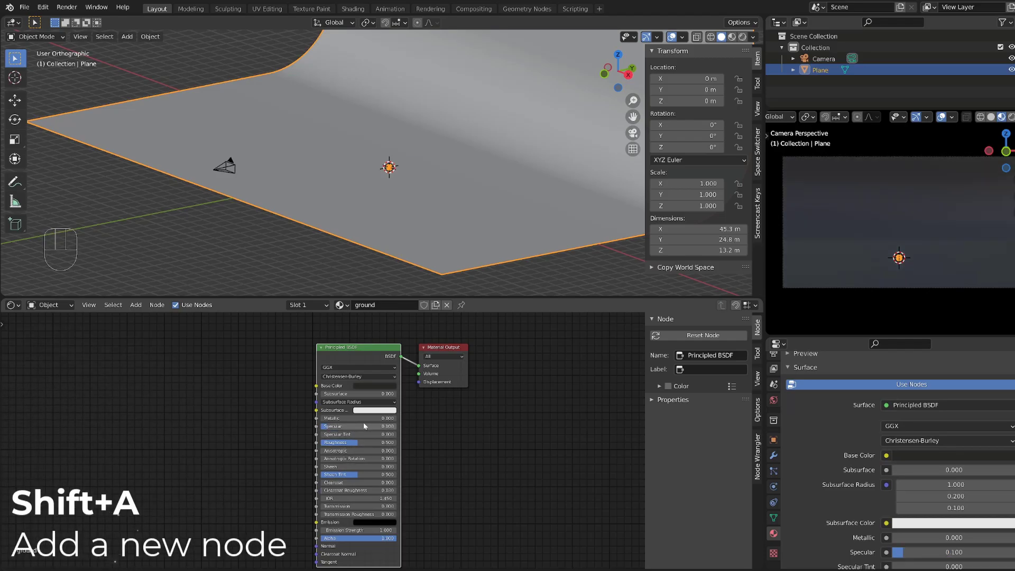
- Add a Checker Texture node and connect its Color output to the Principled BSDF's Base Color
scroll(292, 436, "down", 1)
middle_click_drag(342, 368, 490, 371)
key("shift+a")
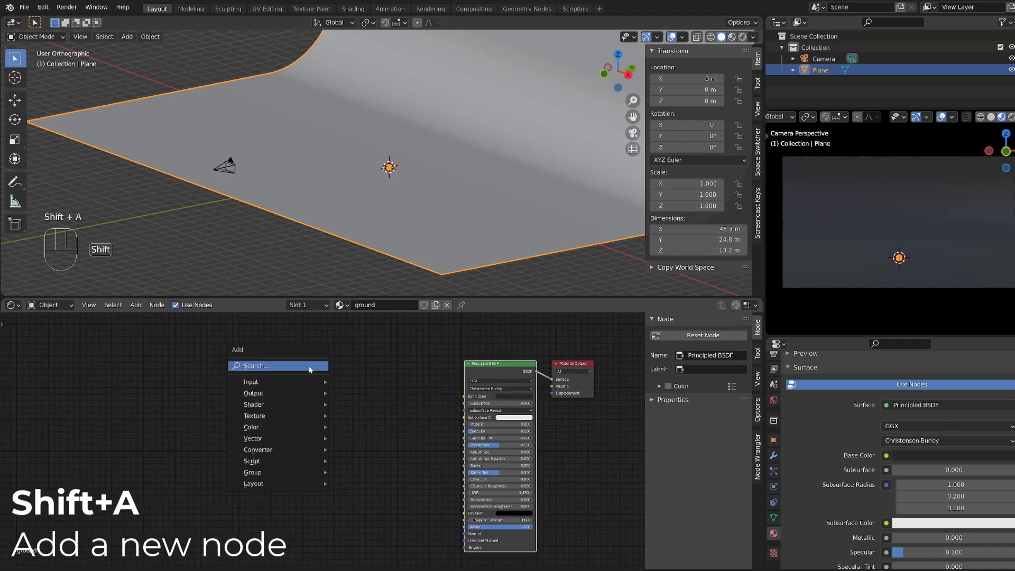
mouse_move(283, 419)
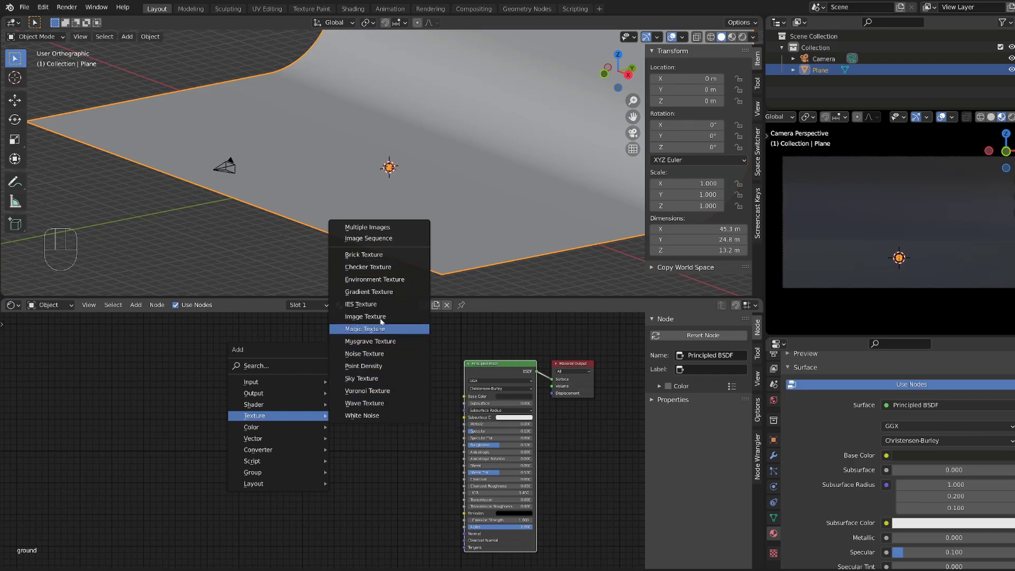
left_click(380, 266)
left_click(247, 377)
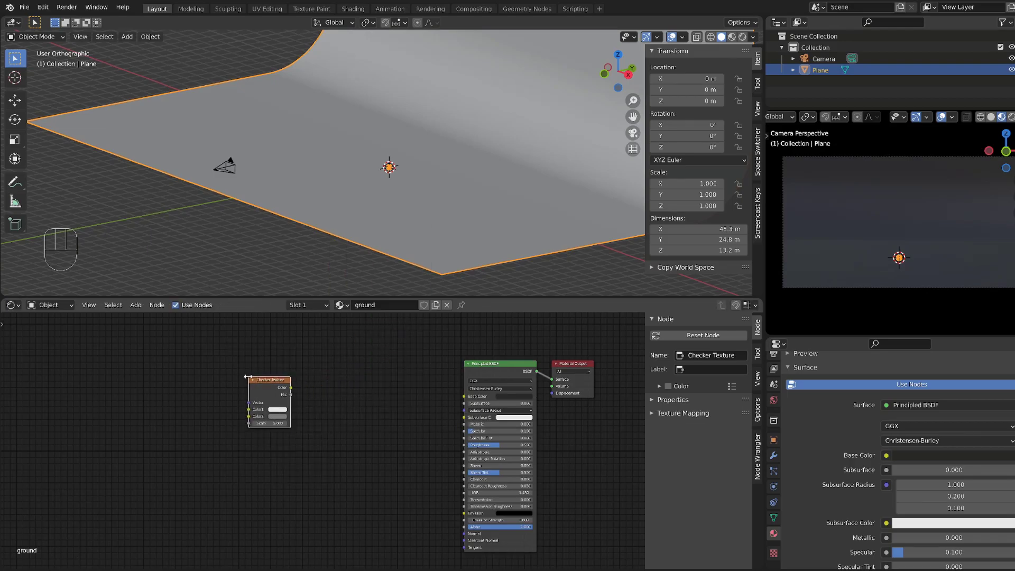
left_click_drag(291, 387, 465, 396)
left_click_drag(292, 390, 465, 396)
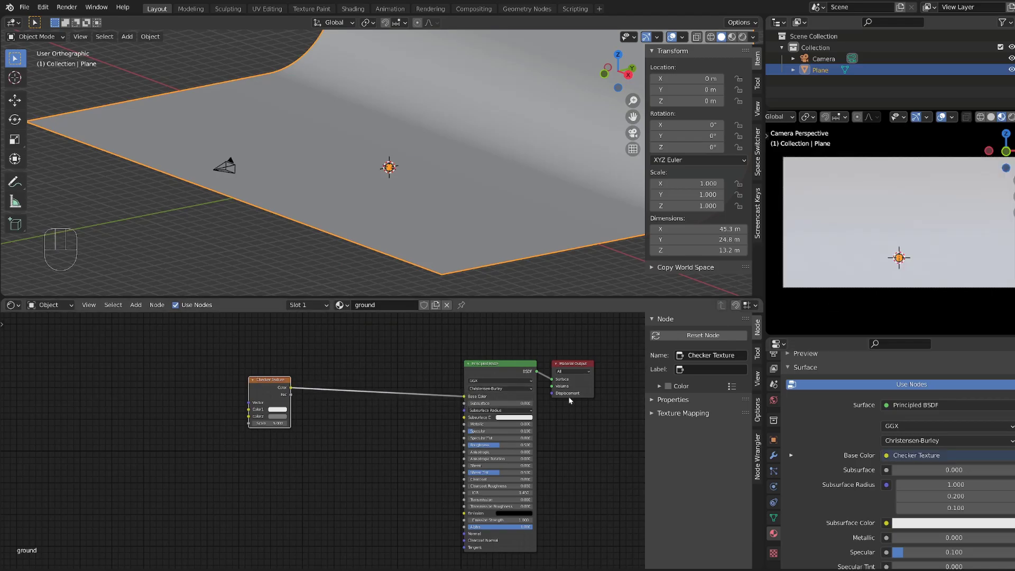
- Increase the Checker Texture's Scale to 20 while judging the pattern on the backdrop in the preview viewport
middle_click_drag(880, 275, 918, 301, "alt")
key("KP_0")
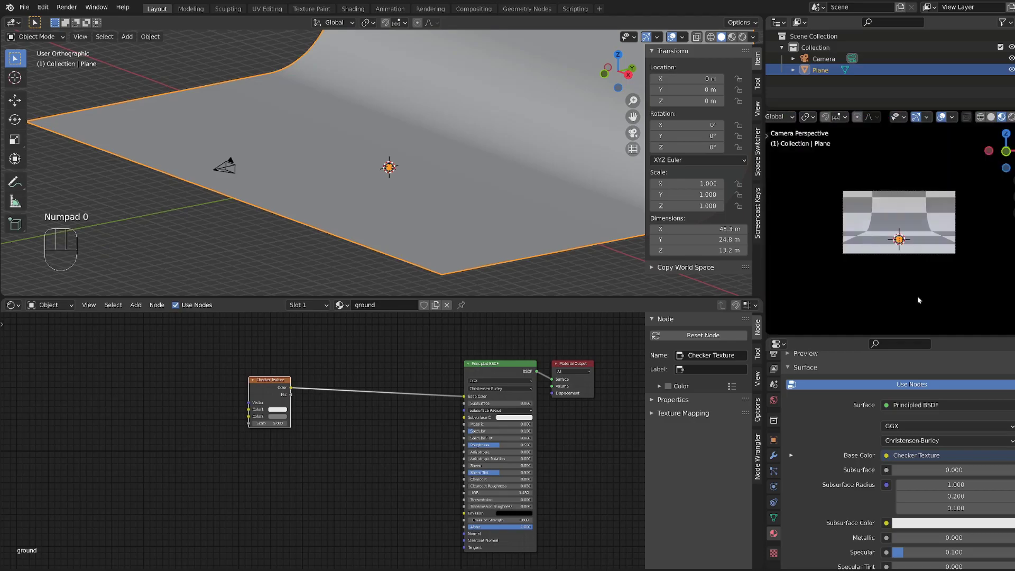
scroll(280, 471, "up", 1)
scroll(280, 474, "up", 1)
left_click_drag(250, 418, 257, 419)
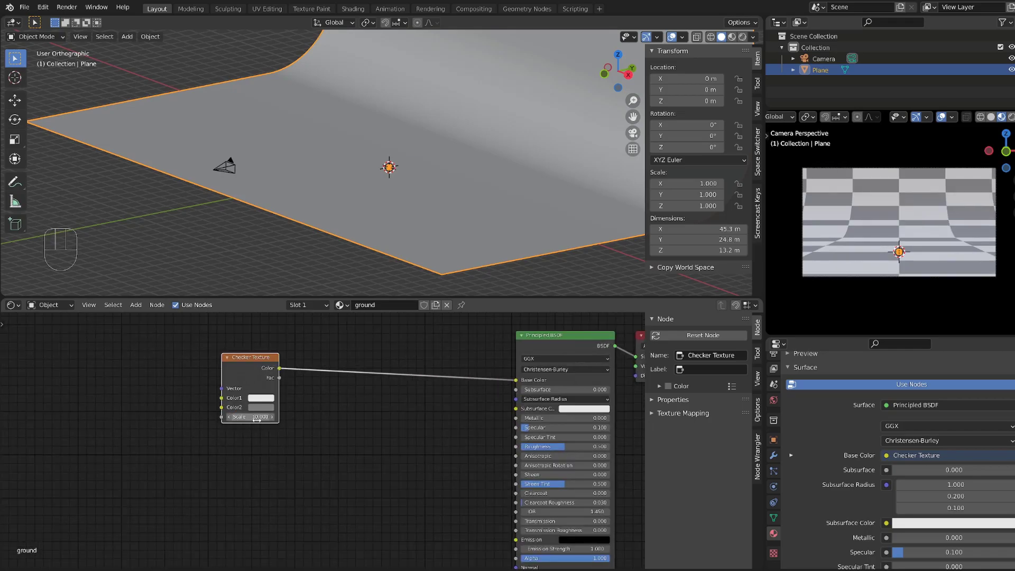
middle_click_drag(828, 279, 943, 278, "alt")
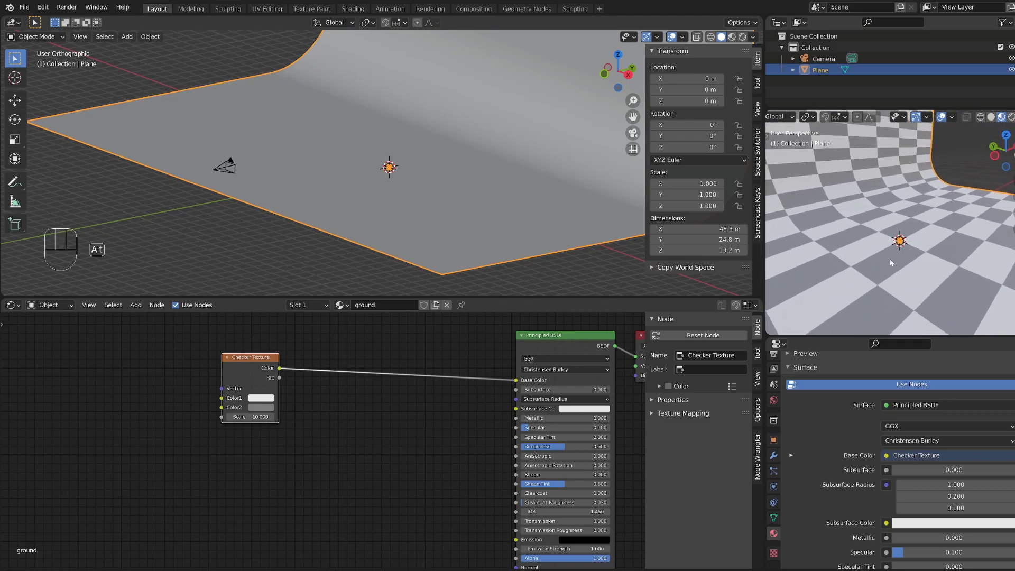
left_click_drag(251, 417, 257, 417)
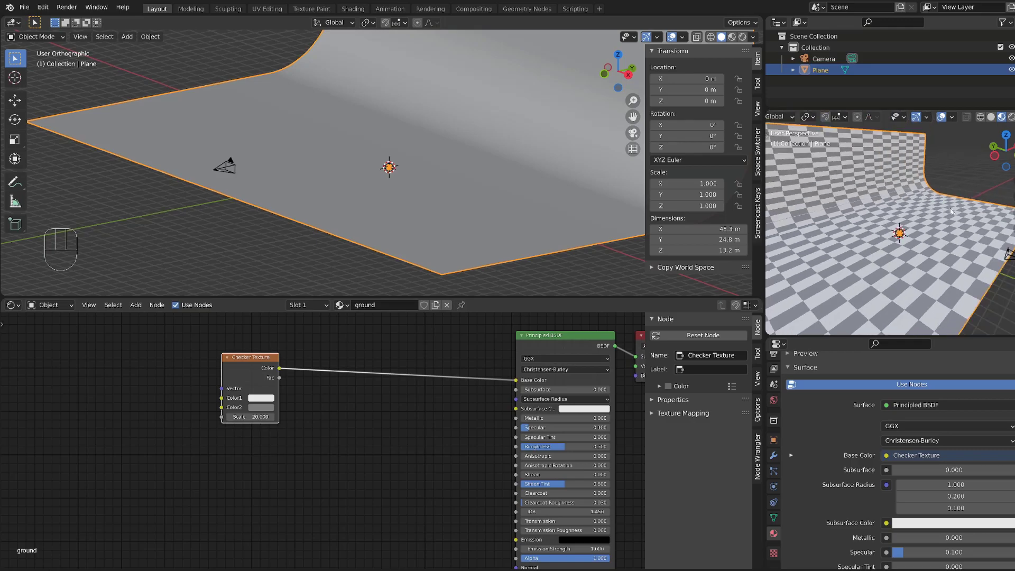
middle_click_drag(896, 235, 918, 215, "alt")
- Darken the Checker Texture's Color1 to dark grey with a value of about 0.1 and Color2 to an even darker grey
left_click_drag(255, 367, 303, 380)
left_click(309, 409)
left_click_drag(370, 294, 369, 315)
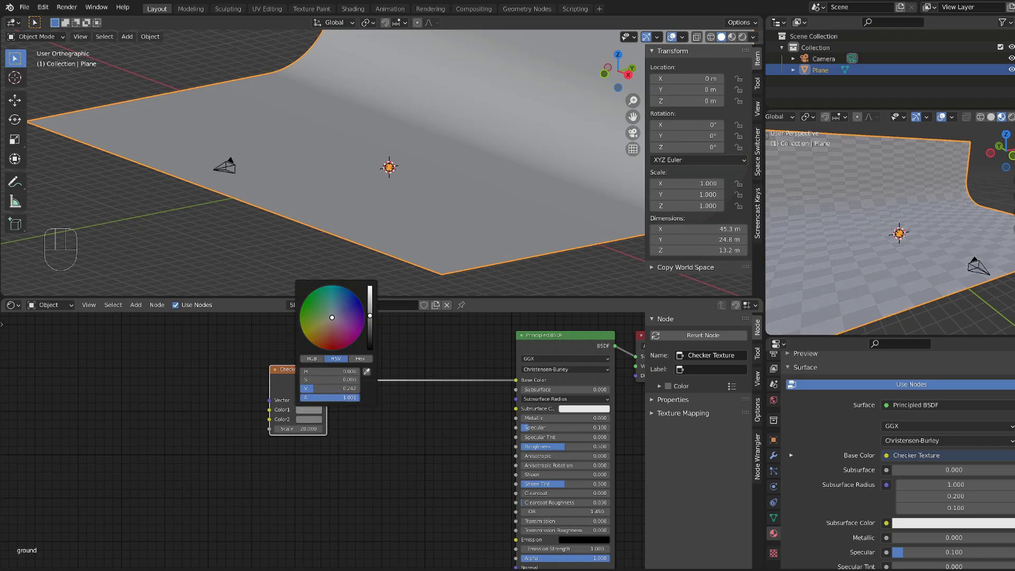
left_click(310, 420)
mouse_move(370, 329)
left_mouse_down()
mouse_move(370, 343)
mouse_move(370, 327)
left_mouse_up()
left_click(320, 409)
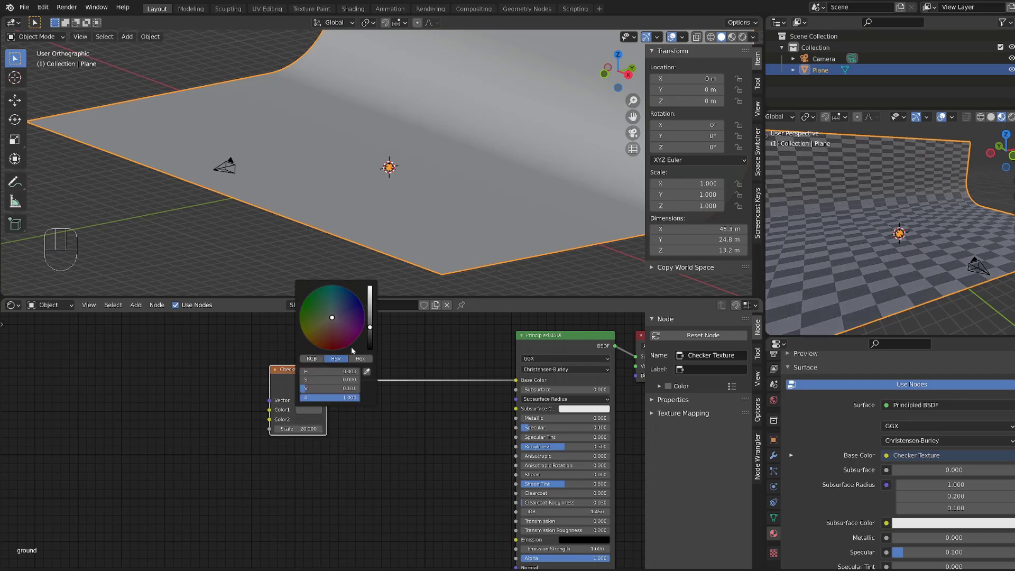
middle_click_drag(893, 248, 930, 254)
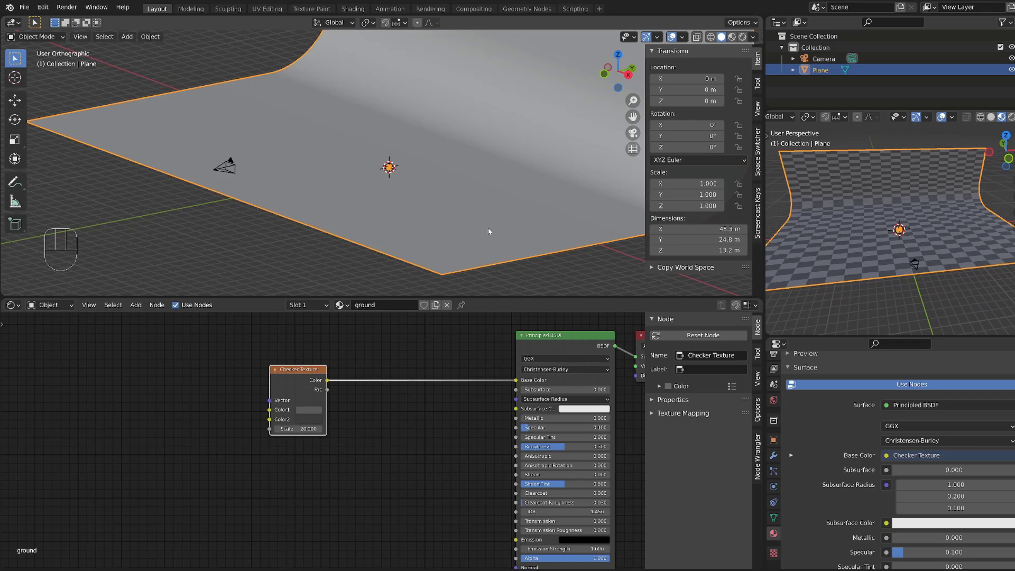
- Unwrap all of the backdrop plane's faces in Edit Mode and return to Object Mode
key("Tab")
key("a")
key("u")
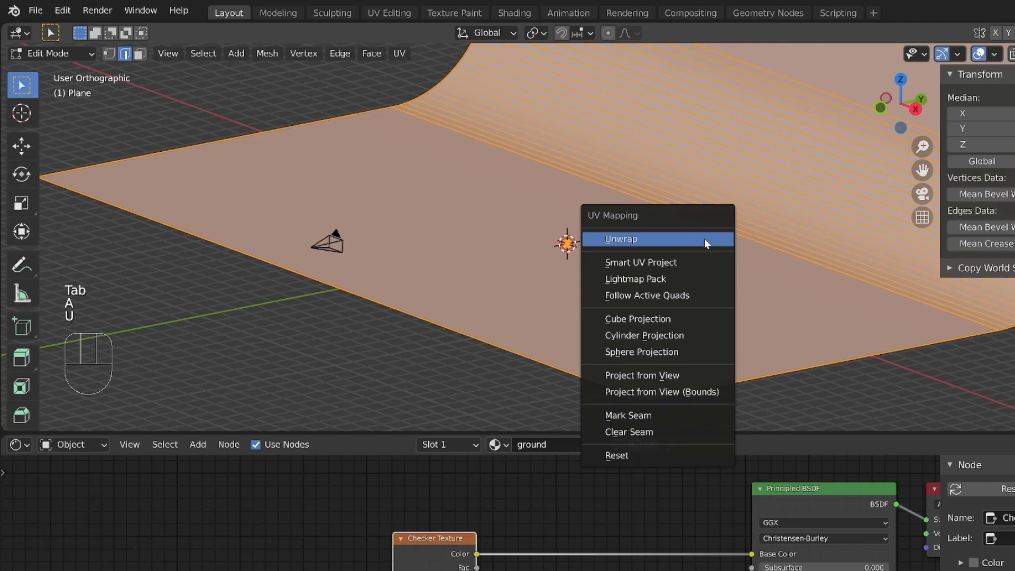
left_click(704, 239)
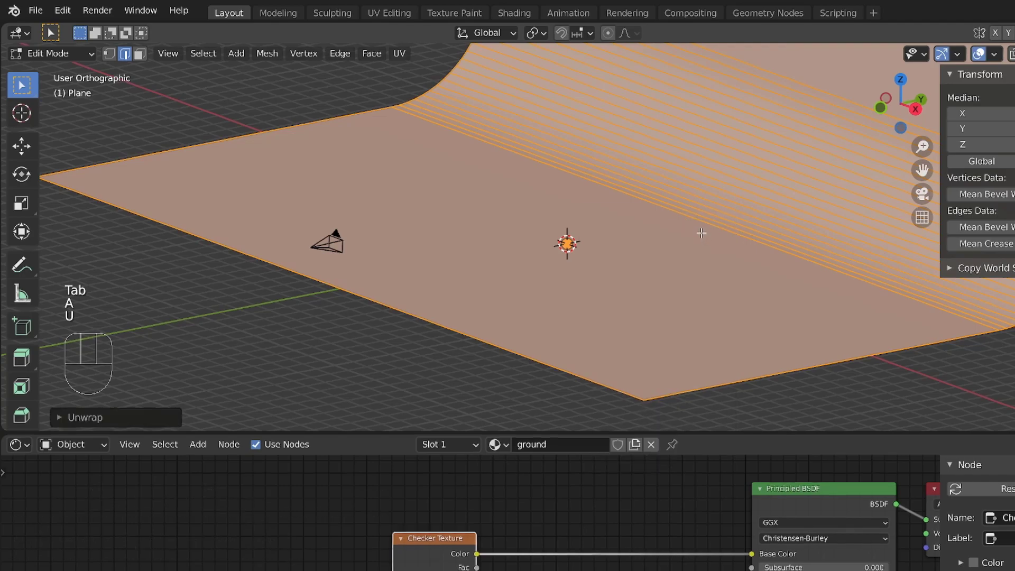
key("Tab")
- Add a texture coordinate setup to the Checker Texture, delete its Mapping node and connect the UV output to the Checker's Vector input
left_click_drag(364, 478, 537, 474)
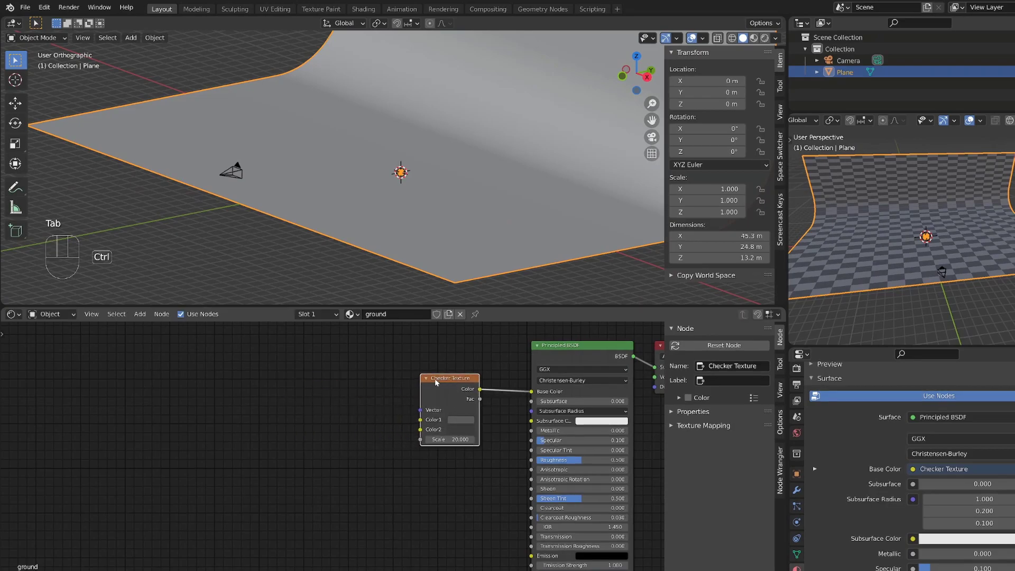
key("ctrl+t")
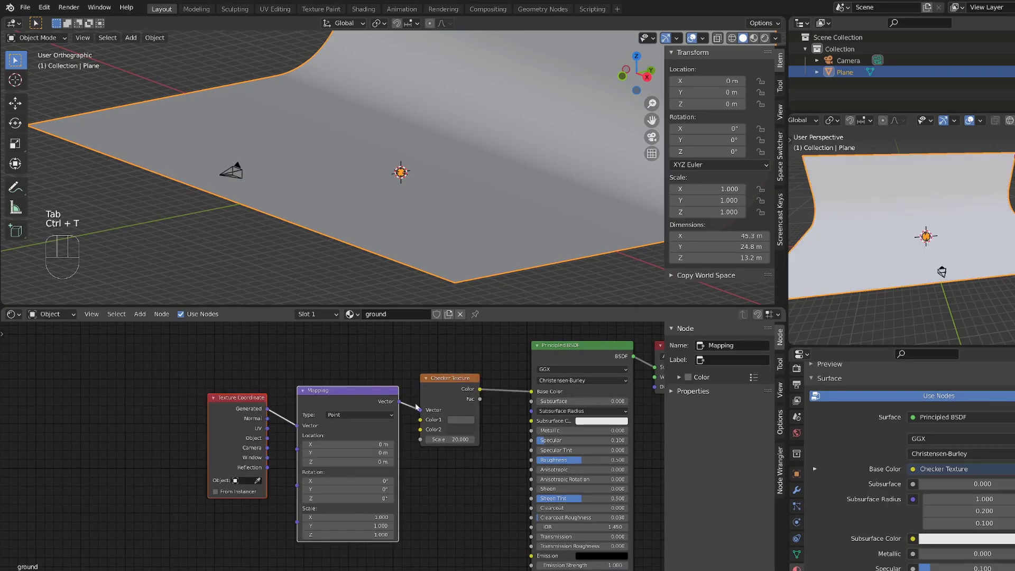
key("g")
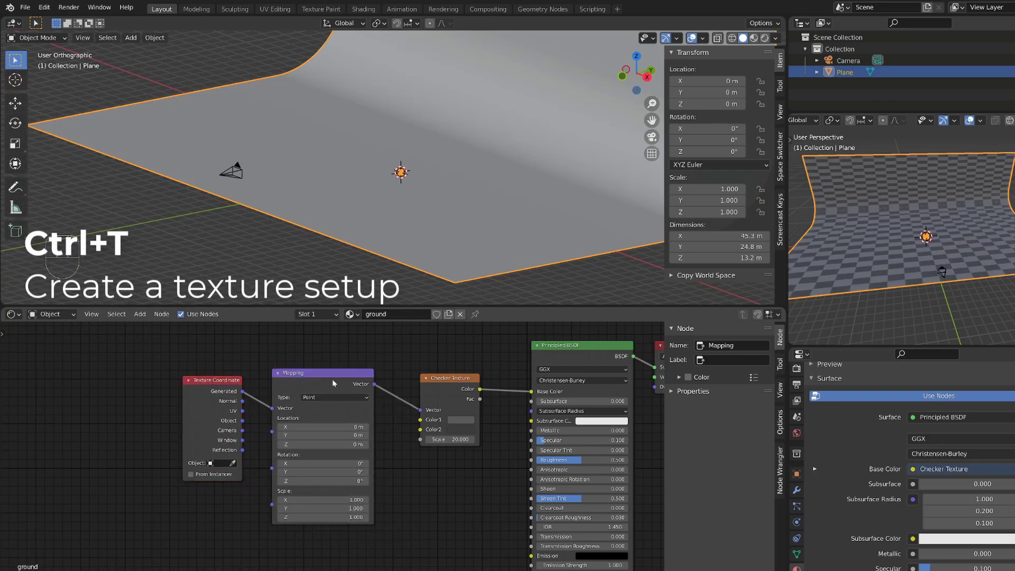
key("x")
left_click_drag(246, 412, 420, 410)
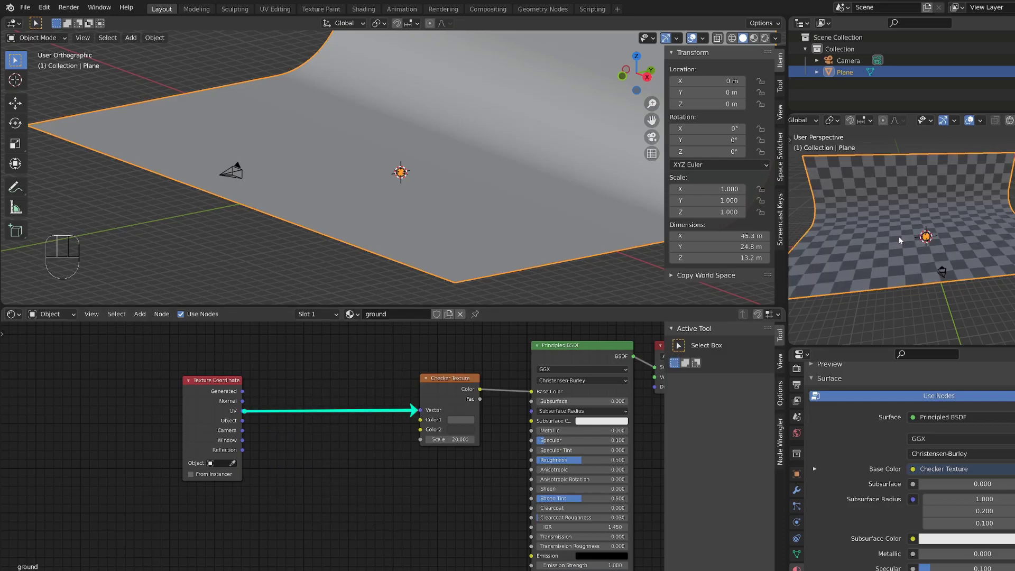
middle_click_drag(899, 237, 888, 257, "alt")
left_click_drag(227, 391, 388, 384)
scroll(914, 230, "down", 2)
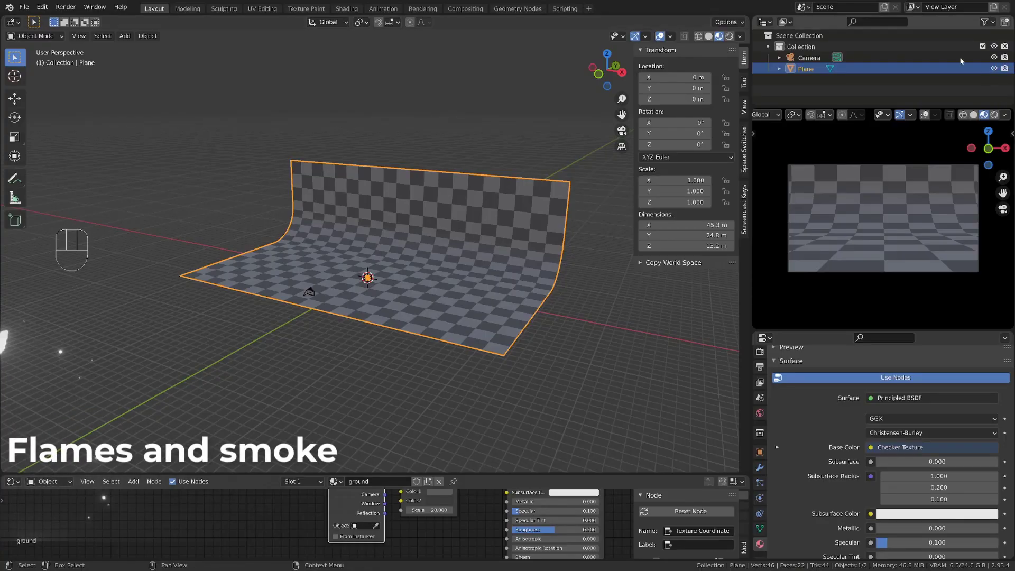
- Rename the collection holding the camera and backdrop plane as set
double_click(804, 48)
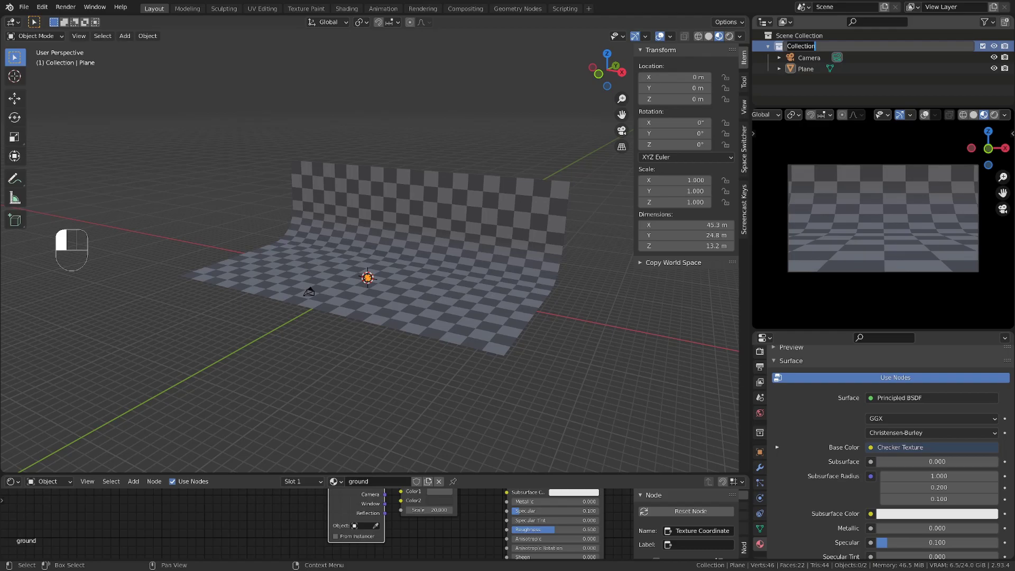
type("s")
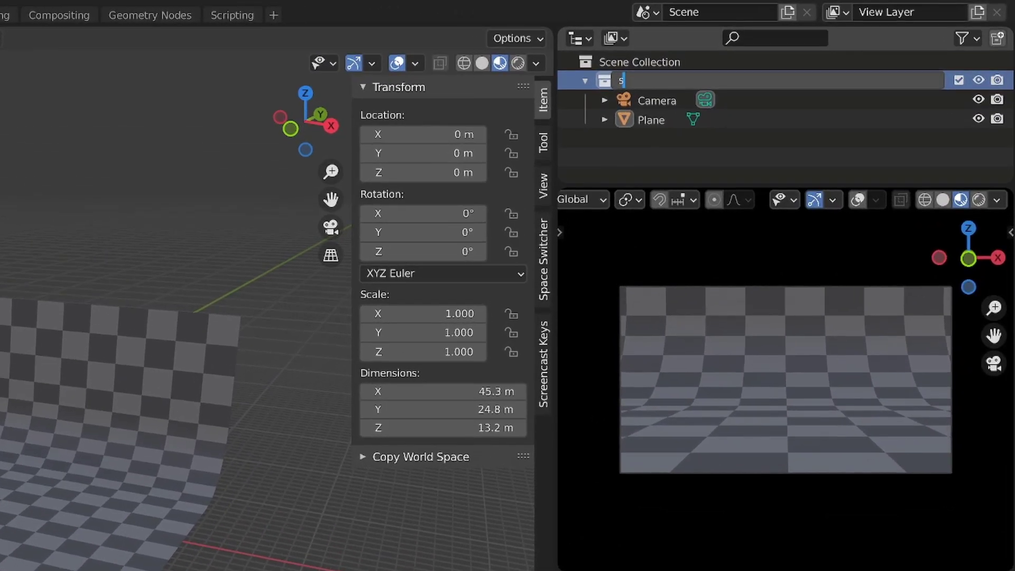
type("et")
key("Return")
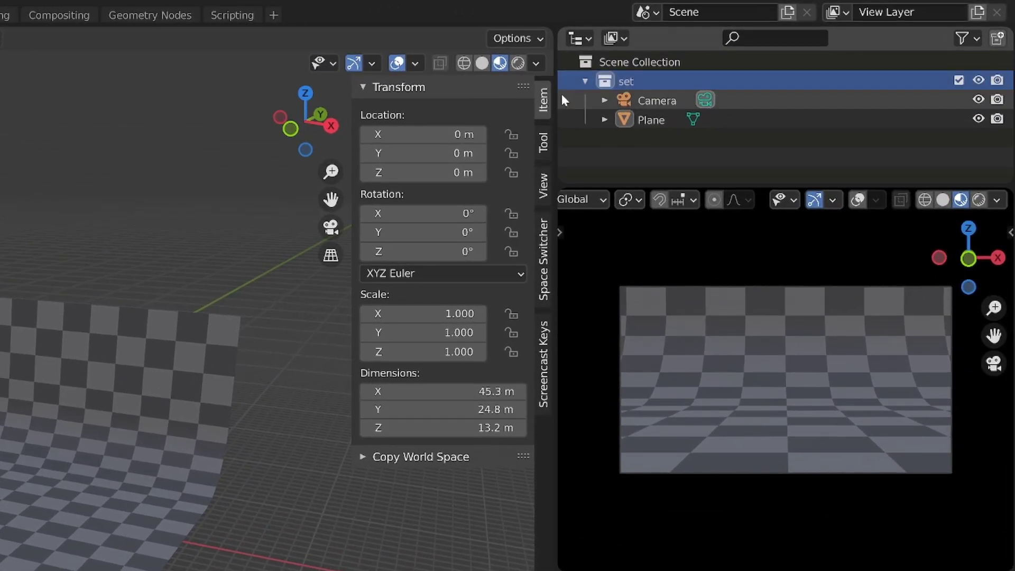
- Create a new collection, place it outside the set collection at the scene's top level, and rename it explosion
left_click(581, 81)
right_click(654, 130)
left_click(644, 132)
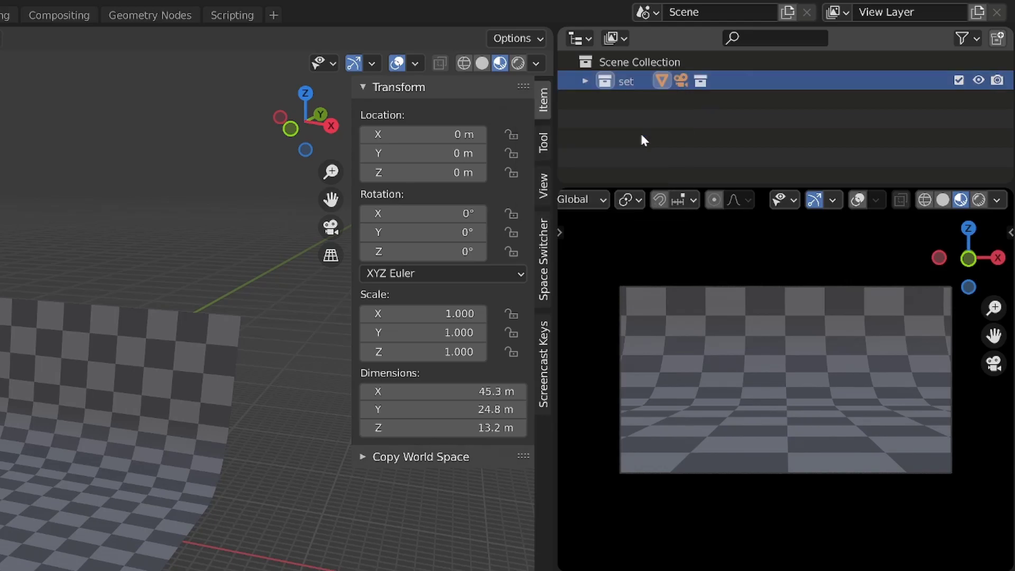
left_click(583, 82)
left_click_drag(626, 101, 622, 141)
left_click(585, 81)
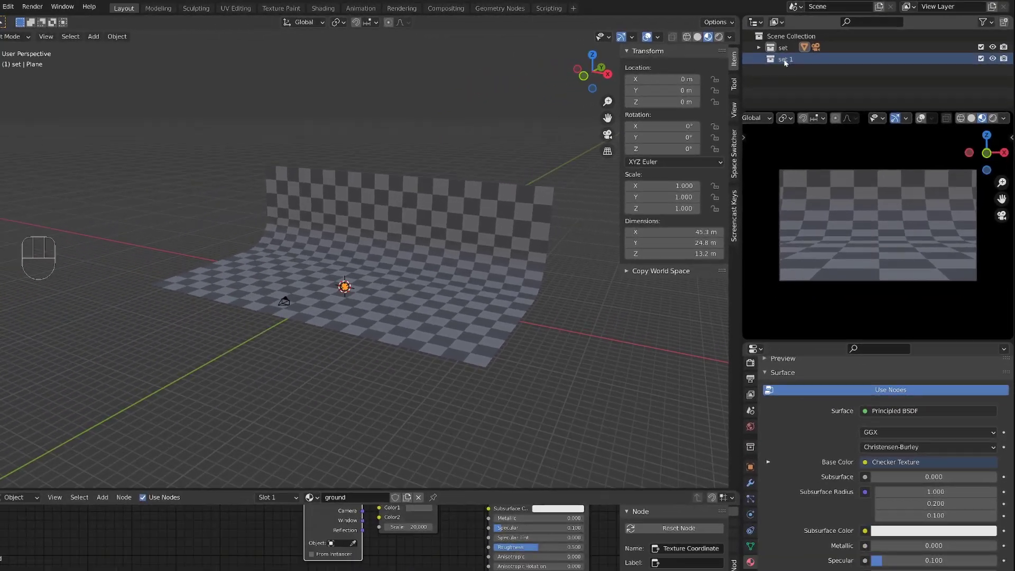
double_click(629, 100)
type("explosion")
key("Return")
- Add a plane mesh to the explosion collection at the centre of the backdrop floor
scroll(345, 264, "up", 4)
middle_click_drag(360, 272, 343, 287, "alt")
key("shift+a")
mouse_move(354, 301)
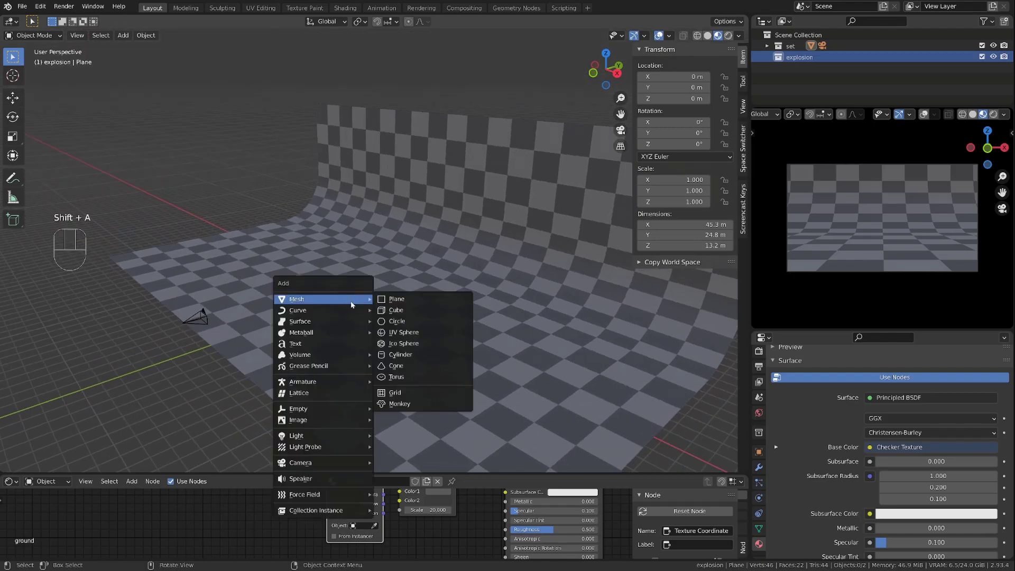
left_click(392, 300)
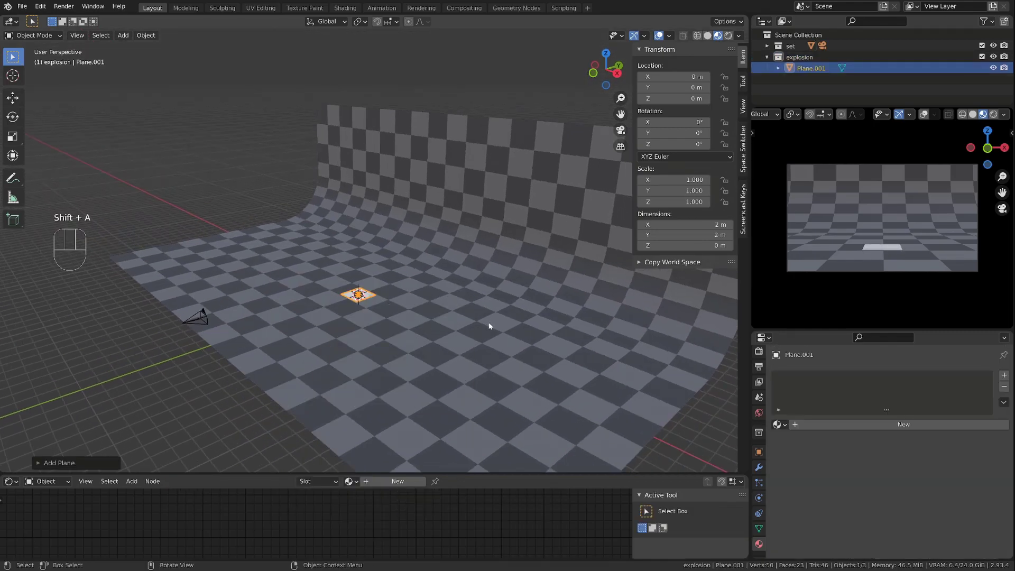
- Rotate the new plane's mesh 90° around X in Edit Mode and return to Object Mode
scroll(488, 322, "up", 2)
key("Tab")
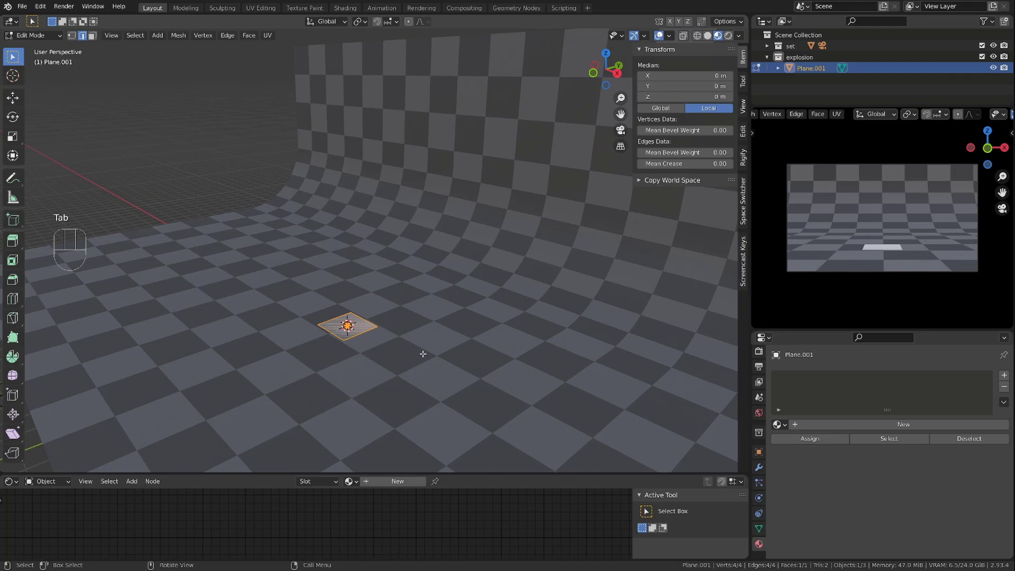
type("rx")
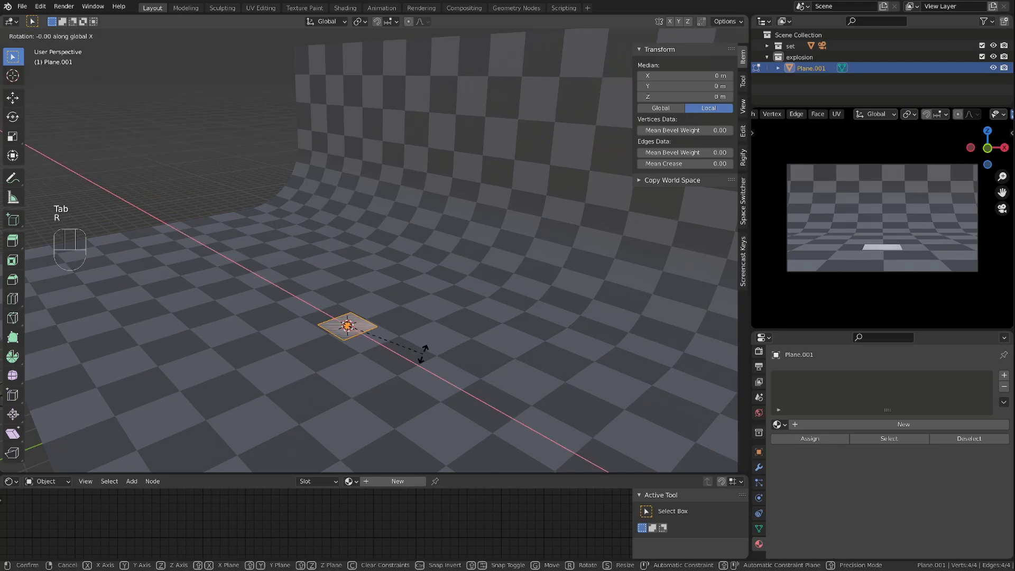
type("90")
key("Return")
key("Tab")
- Move the upright plane along Z to about 1.71 m so it stands above the floor
middle_click_drag(422, 357, 368, 334, "alt")
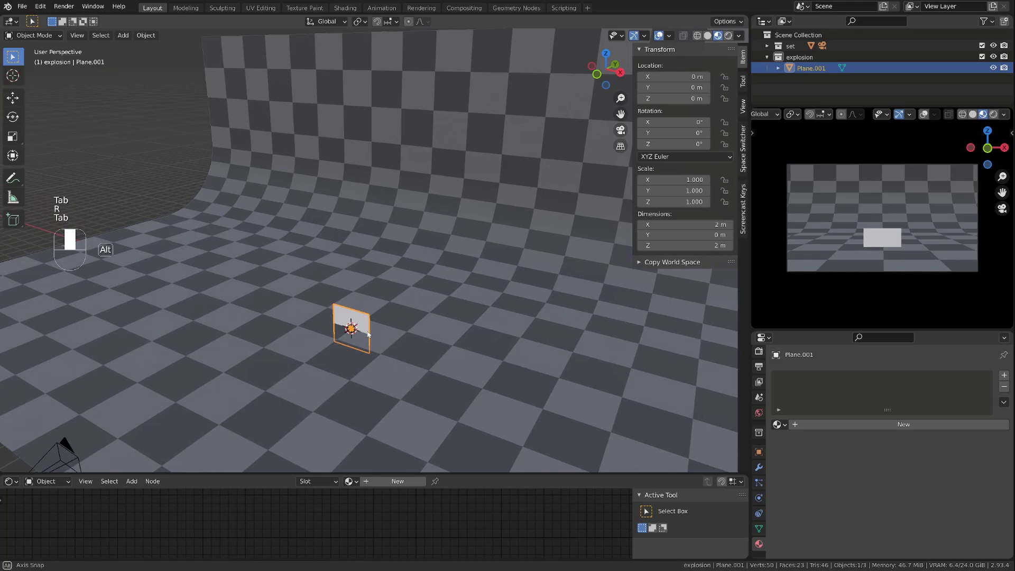
middle_click_drag(368, 334, 373, 337, "alt")
key("g")
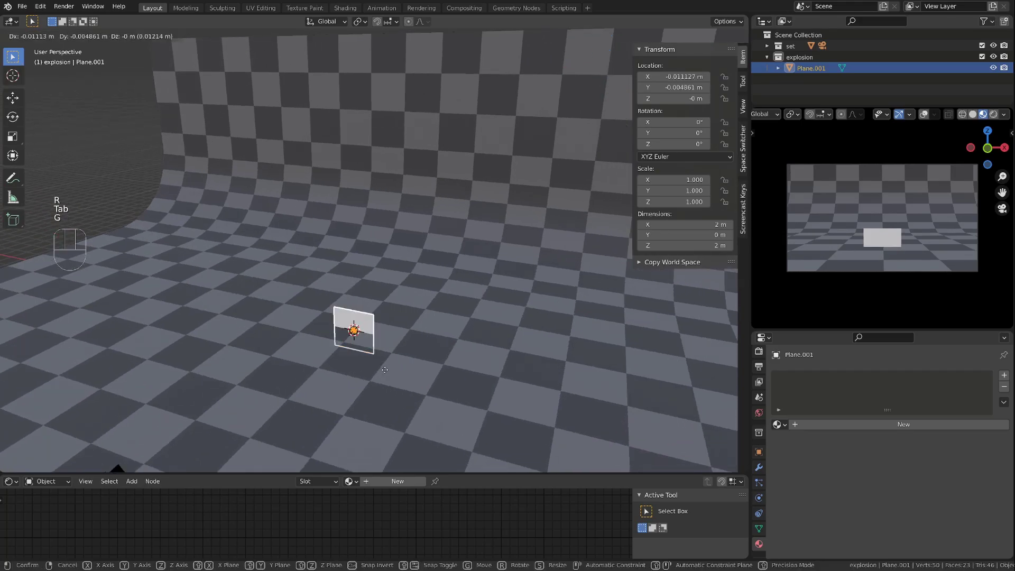
key("z")
left_click(380, 339)
scroll(898, 226, "up", 3)
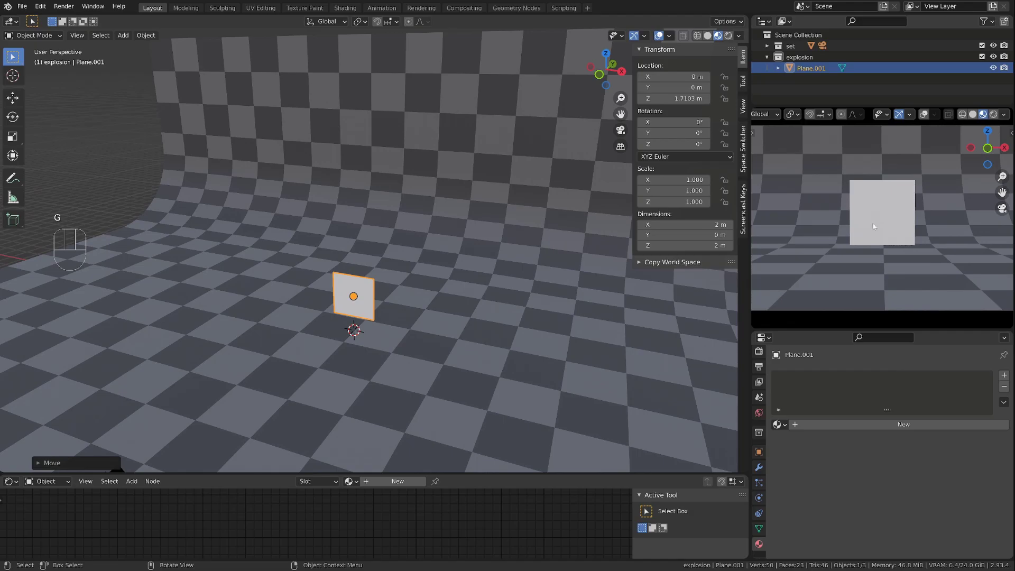
- Rename the upright plane as explosion-particle
double_click(813, 72)
type("explosioin")
key("BackSpace")
key("BackSpace")
key("BackSpace")
type("on-particle")
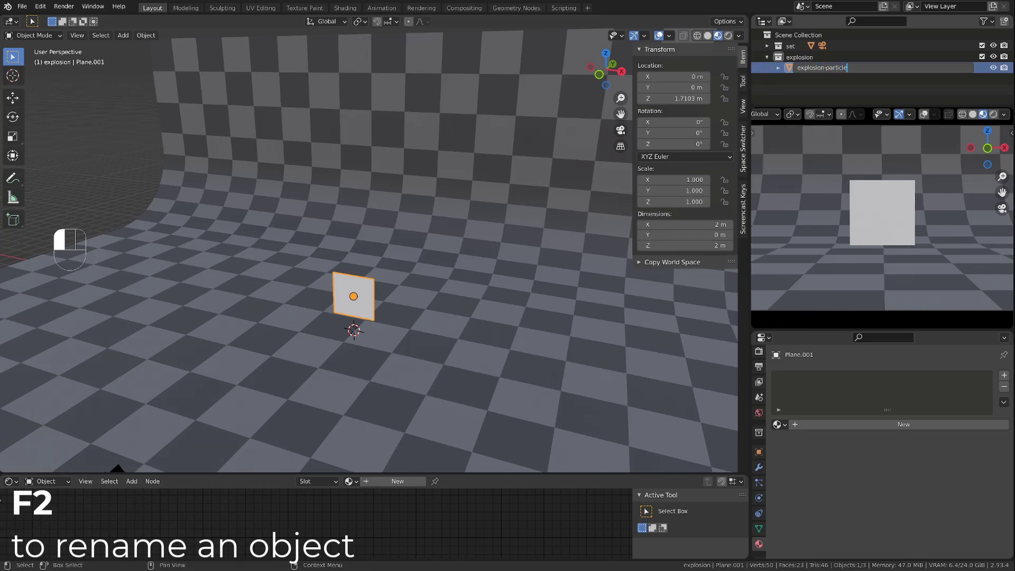
key("Return")
- Create a new material named explosion on the explosion-particle plane and enlarge the node editor area
left_click(838, 424)
left_click(837, 426)
type("explosion")
key("Return")
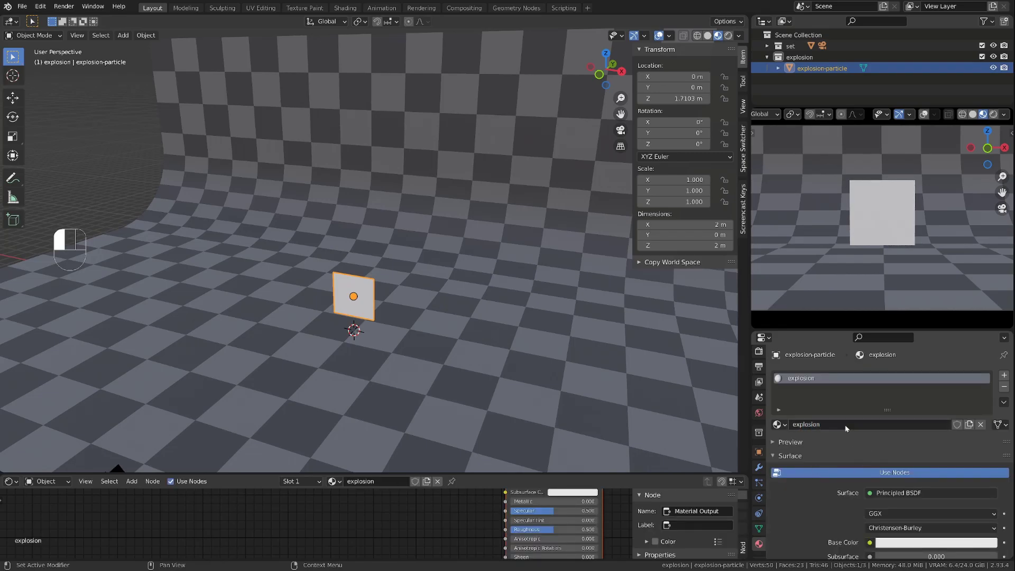
left_click_drag(525, 474, 525, 384)
double_click(857, 424)
key("Return")
- Set the explosion material's Blend Mode to Alpha Blend and test the Principled BSDF's Alpha value, leaving it at 1.000
scroll(793, 469, "down", 3)
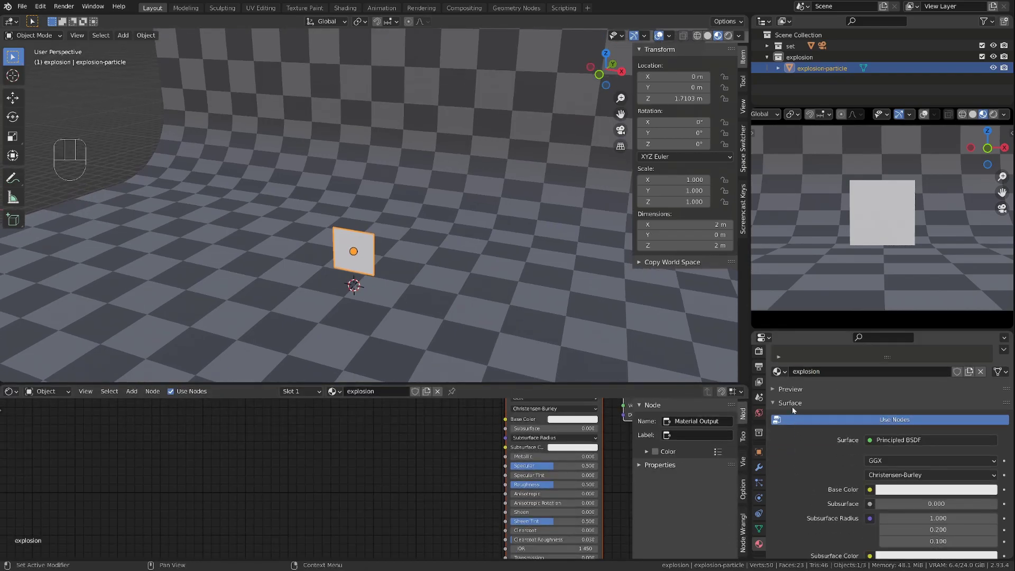
left_click(792, 407)
scroll(820, 478, "down", 1)
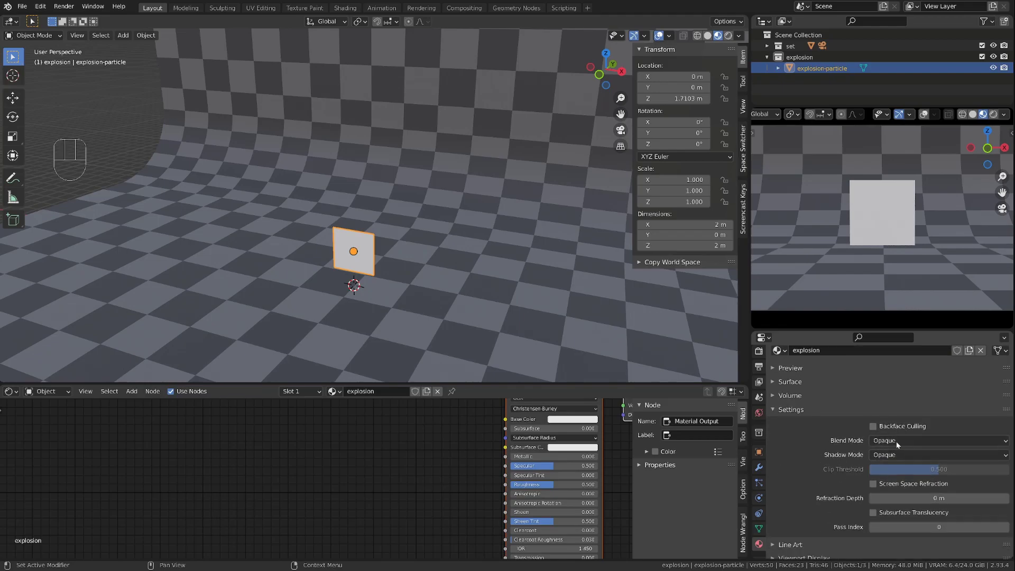
scroll(458, 434, "down", 4)
middle_click_drag(397, 475, 316, 413, "shift")
scroll(381, 475, "up", 4)
mouse_move(465, 511)
left_mouse_down()
mouse_move(384, 511)
mouse_move(485, 511)
left_mouse_up()
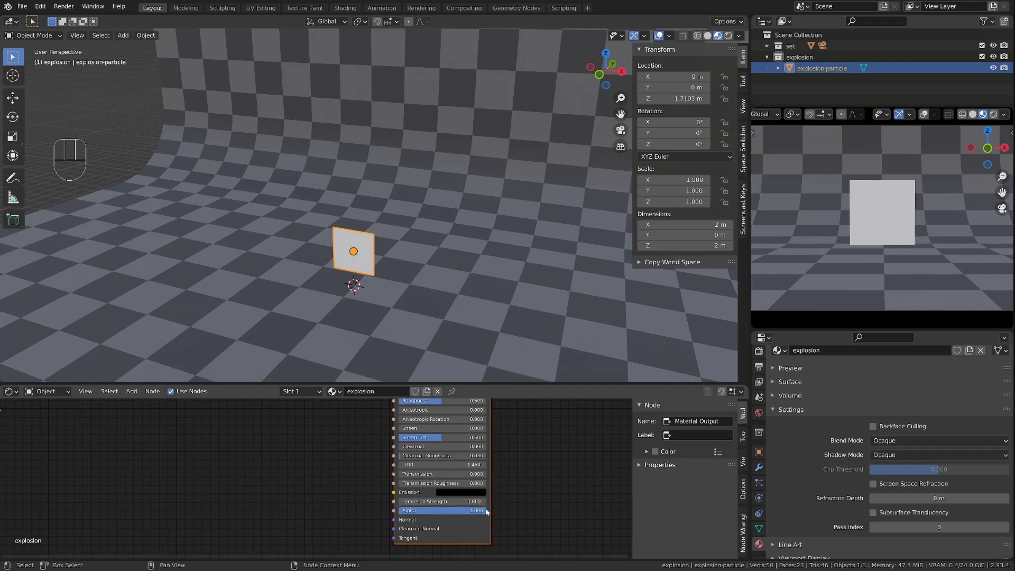
left_click(910, 441)
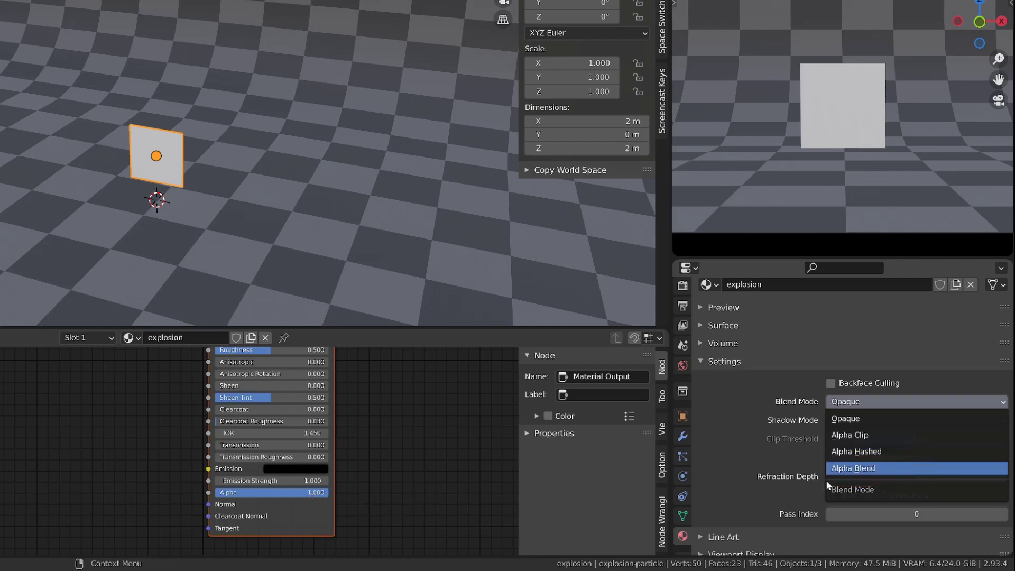
left_click(870, 475)
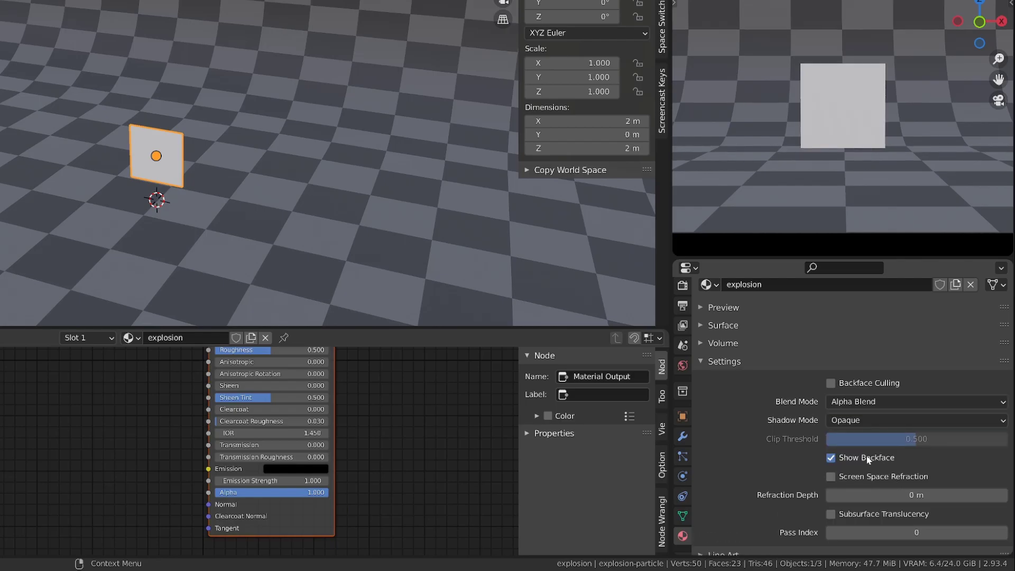
left_click_drag(275, 492, 331, 492)
- Try the Alpha Hashed blend mode on the explosion material with the Principled BSDF's Alpha lowered to about 0.6
left_click(833, 406)
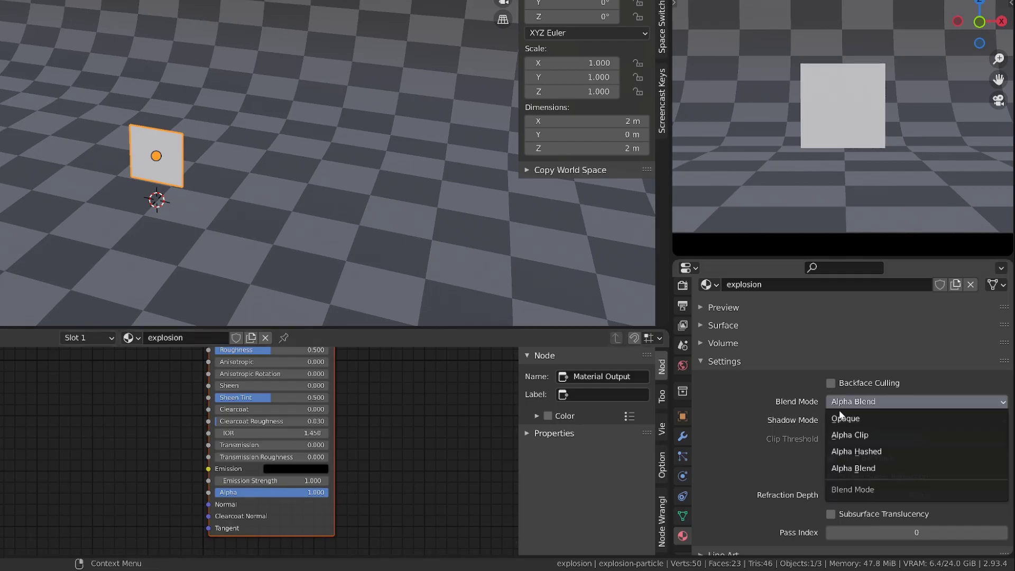
left_click(845, 452)
left_click_drag(324, 493, 272, 493)
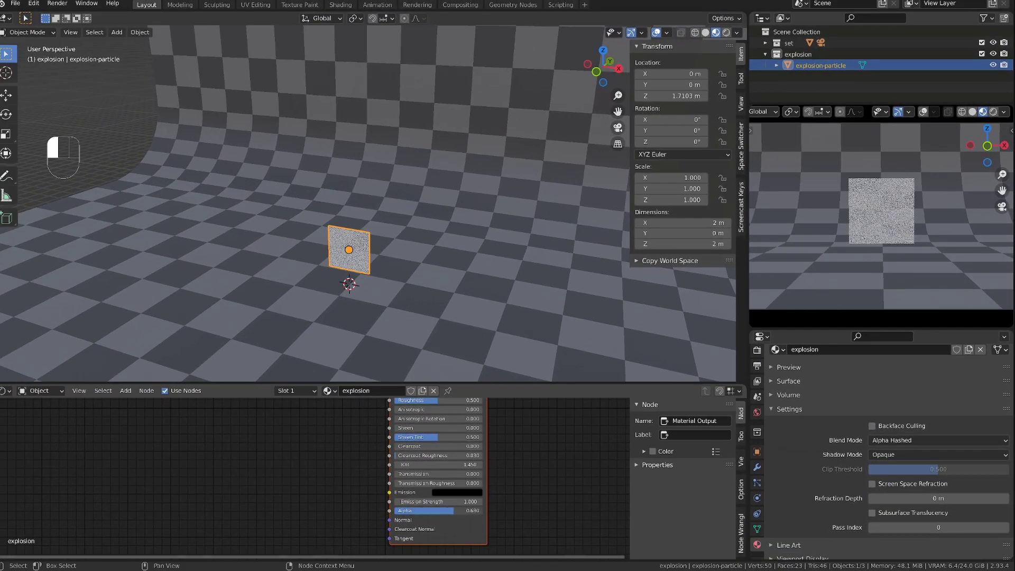
- Set the explosion material's Blend Mode to Alpha Blend and its Shadow Mode to None
left_click(930, 440)
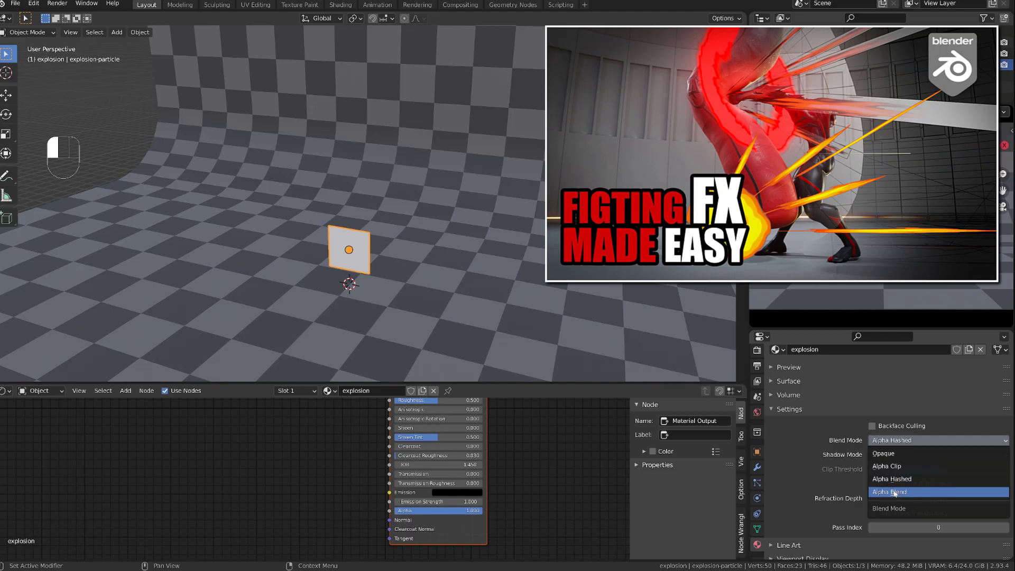
left_click(902, 491)
left_click(904, 455)
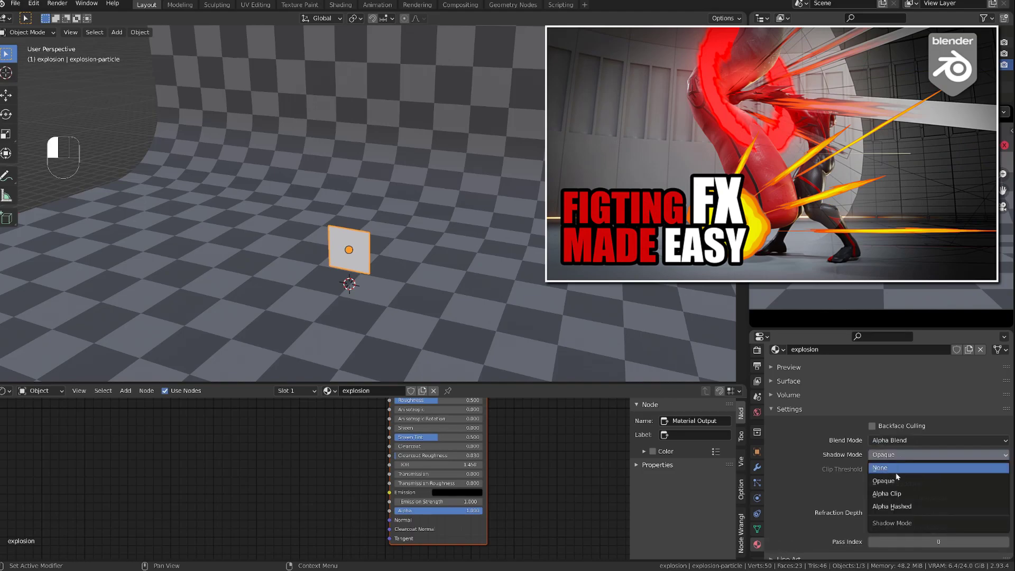
left_click(886, 467)
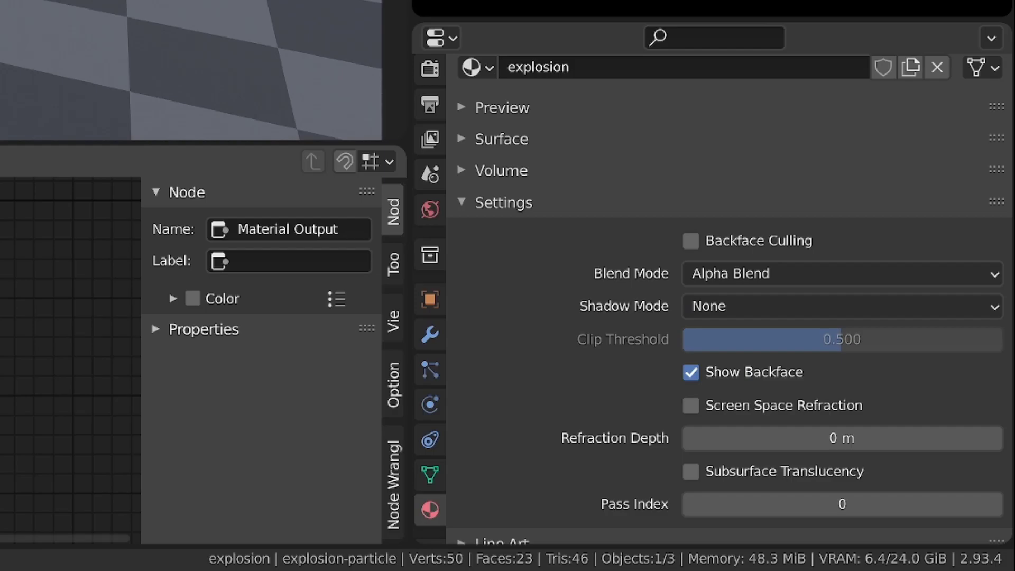
- Switch the node editor area to the UV Editor and enter Edit Mode on the explosion-particle plane
left_click(10, 220)
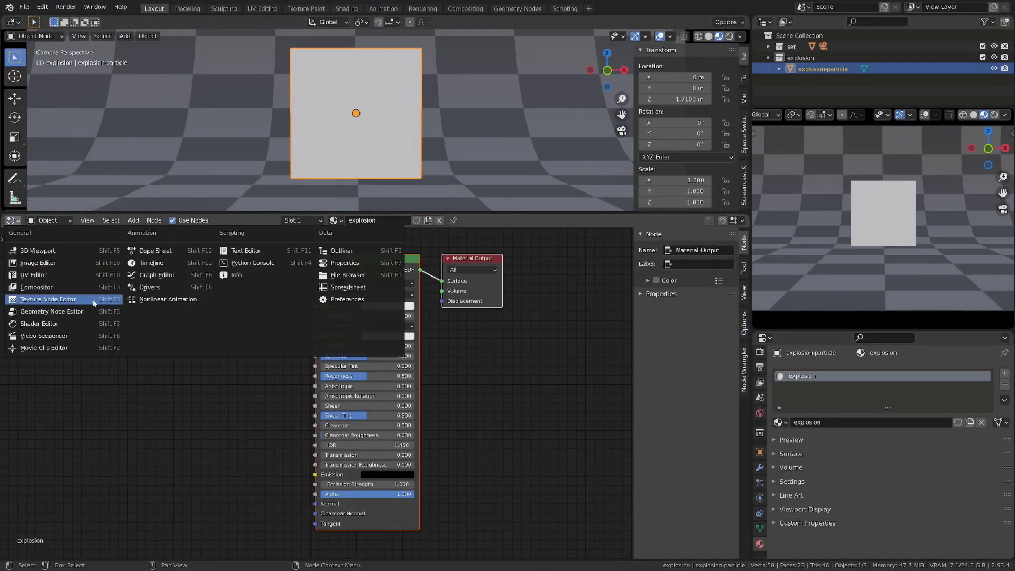
left_click(34, 274)
key("Tab")
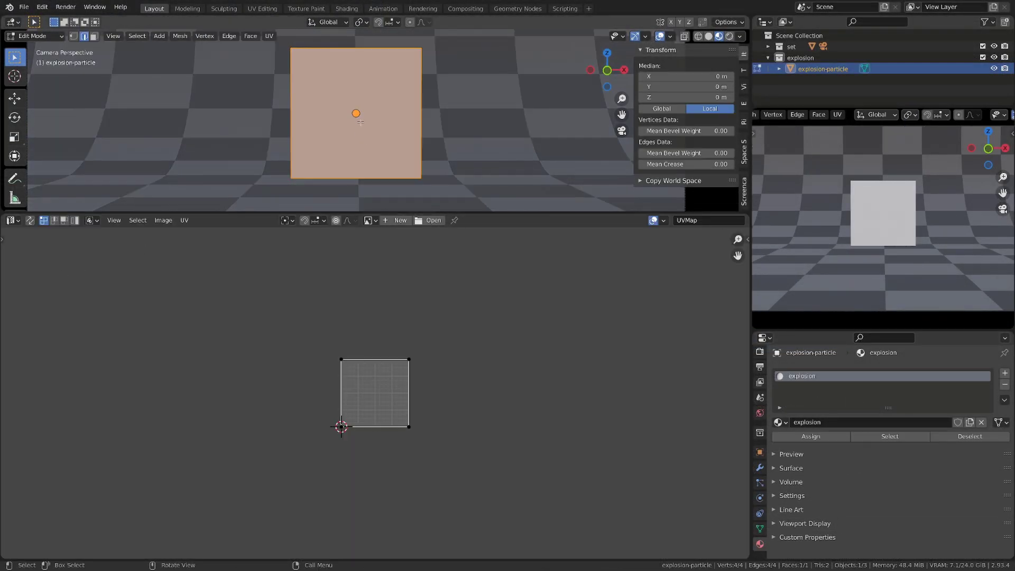
- Select the plane's four corner vertices one by one to examine how they correspond to the UV square's corners
left_click(290, 180)
key("1")
left_click(291, 178)
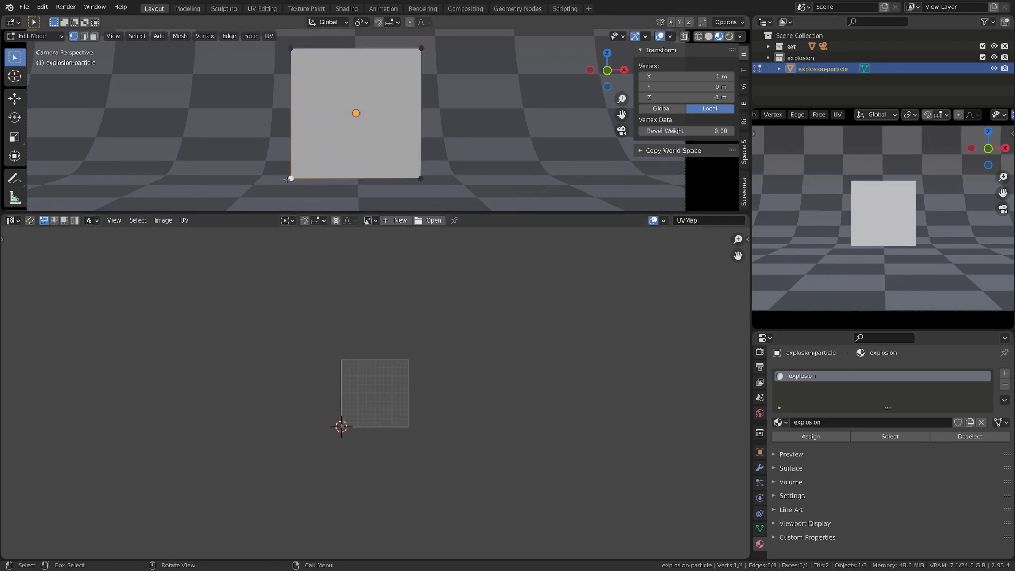
left_click(421, 49, "shift")
left_click(420, 178, "shift")
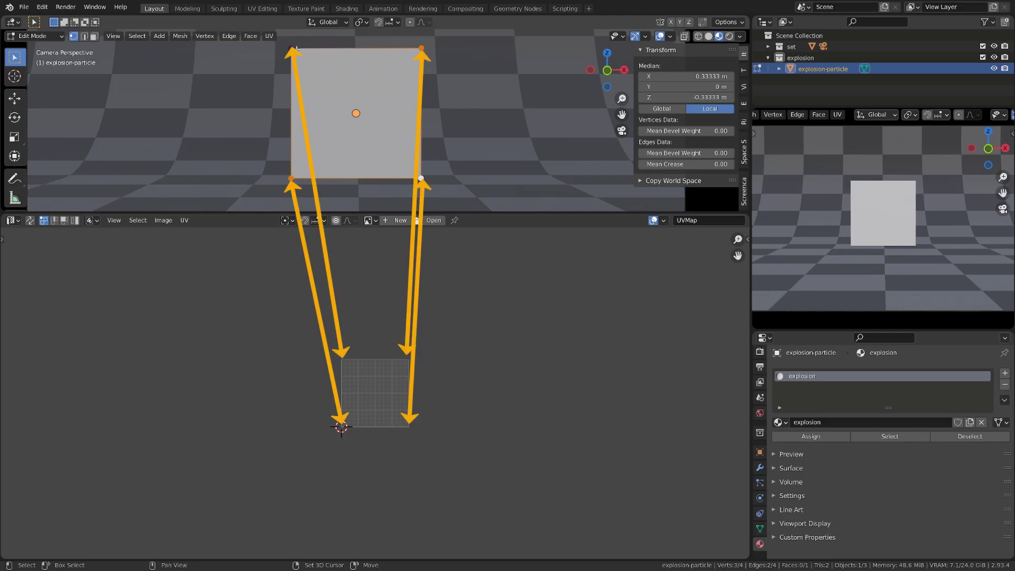
left_click(292, 49, "shift")
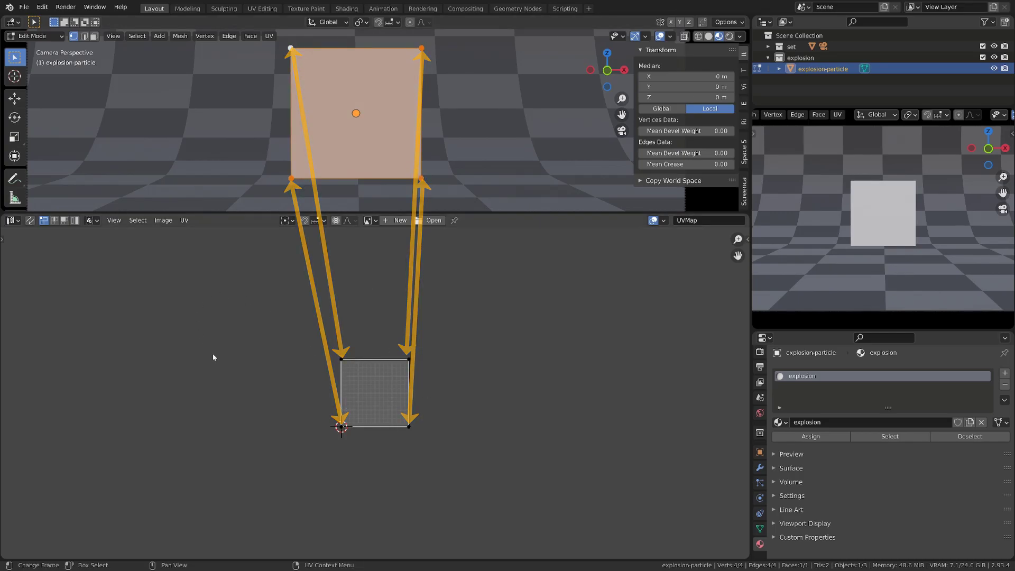
scroll(346, 447, "up", 4)
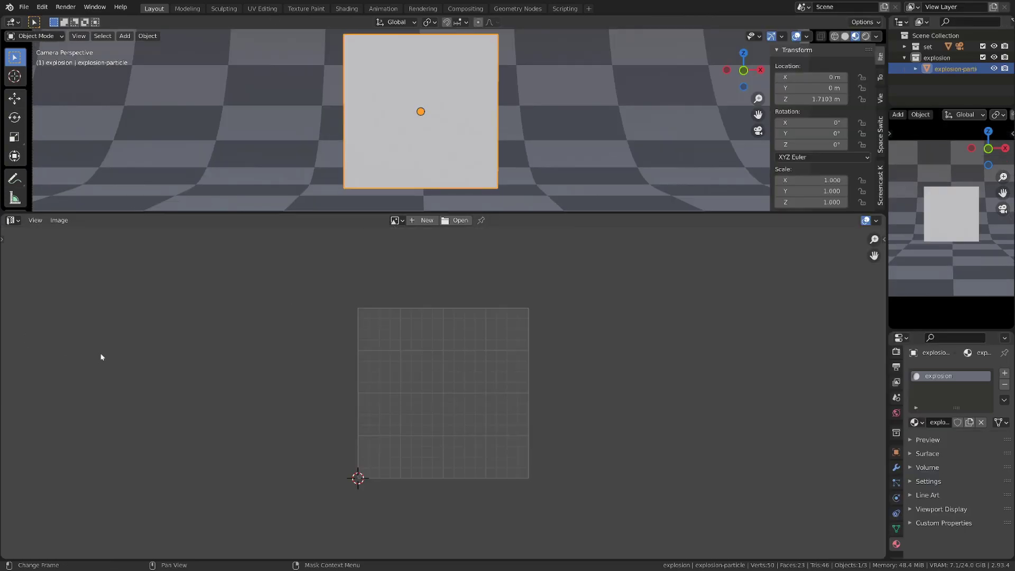
- Switch the UV Editor area back to the Shader Editor to show the explosion material's nodes
left_click(13, 220)
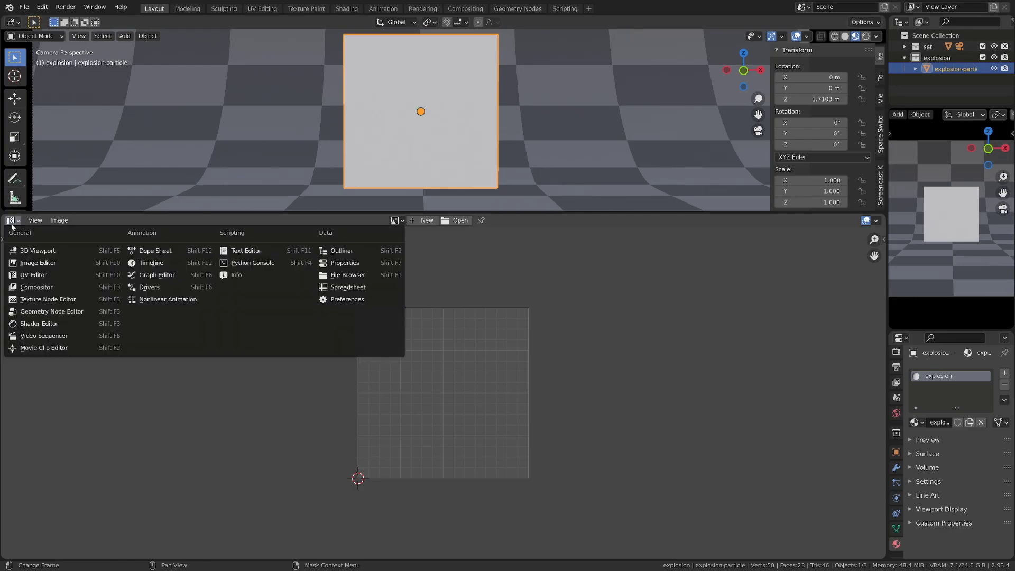
left_click(37, 323)
left_click(411, 273)
left_click_drag(328, 301, 464, 310, "alt")
scroll(500, 337, "up", 1)
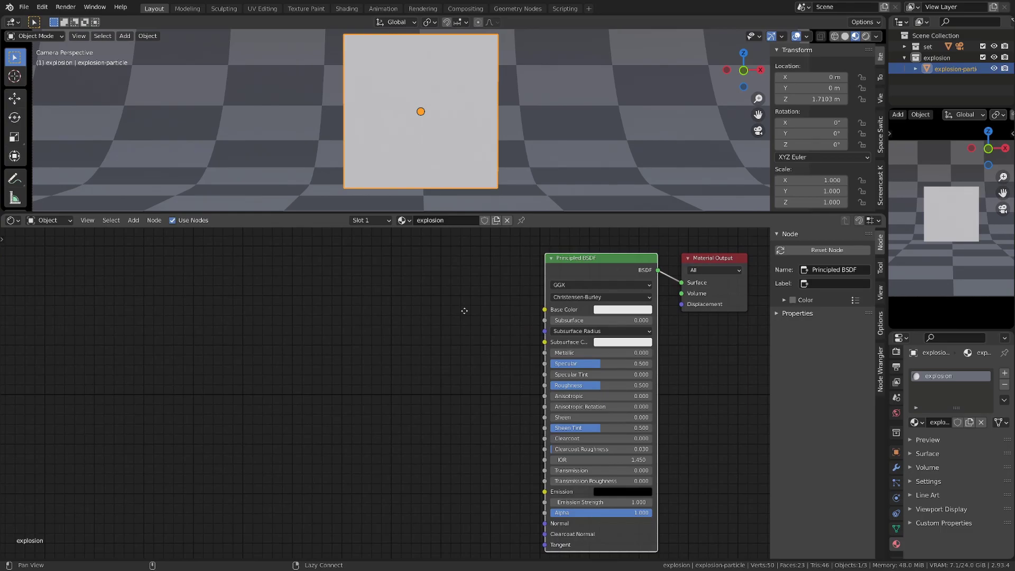
- Add a texture mapping setup to the Principled BSDF and delete its Image Texture, keeping the Texture Coordinate and Mapping nodes
key("ctrl+t")
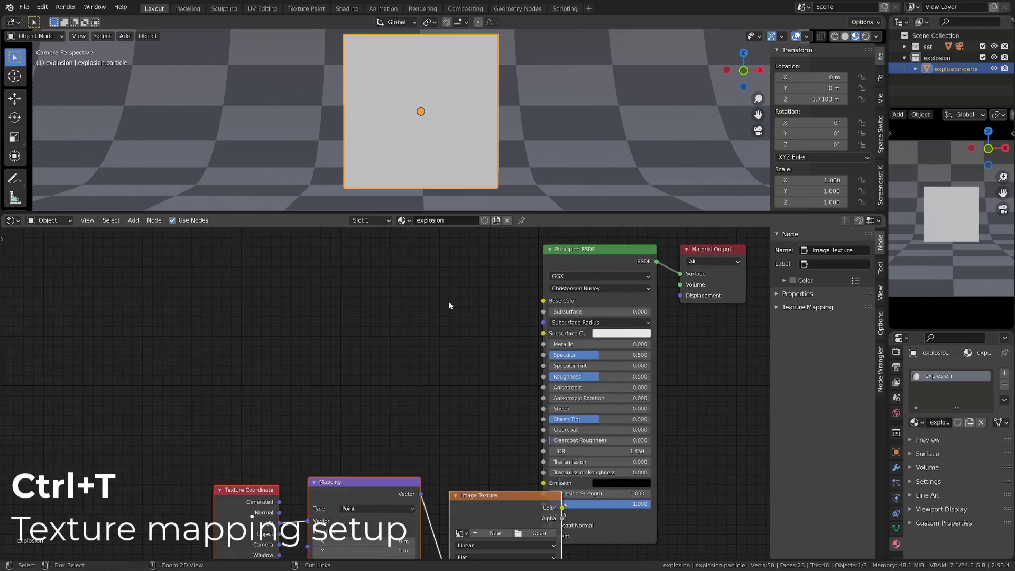
scroll(446, 359, "down", 1)
left_click_drag(471, 496, 359, 323)
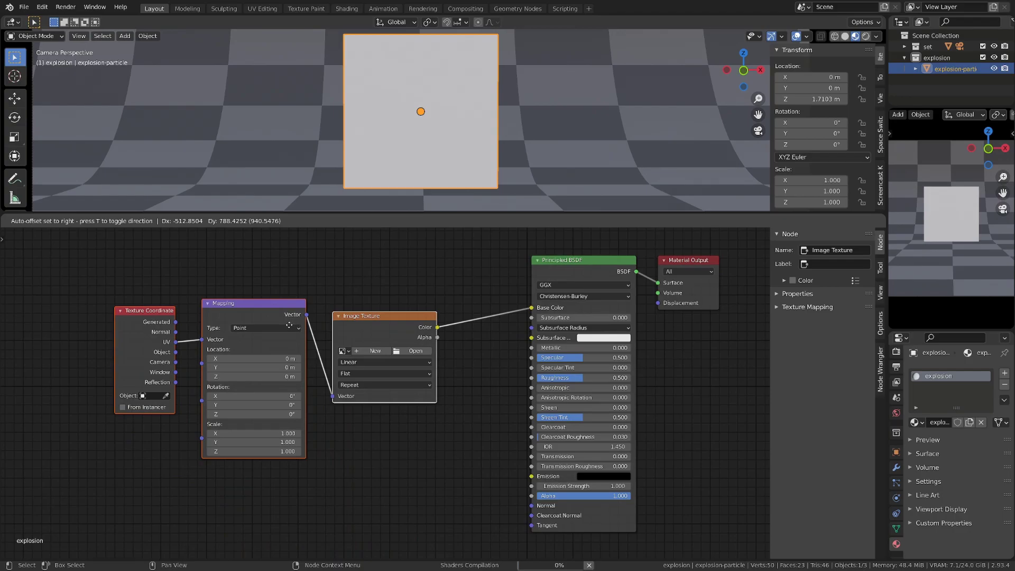
left_click_drag(289, 325, 283, 311)
left_click(321, 305)
key("x")
- Set the Mapping node's Type to Texture
middle_click_drag(231, 328, 363, 319)
scroll(317, 325, "up", 2)
left_click(285, 304)
left_click(256, 328)
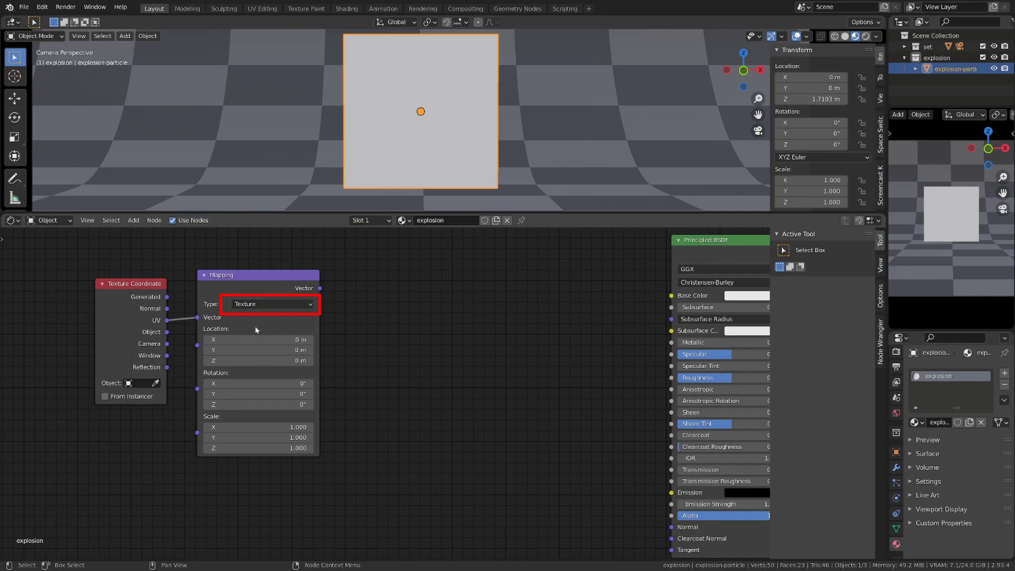
- Add a Gradient Texture, feeding it the Mapping node's Vector and linking its Color to the Principled BSDF's Base Color
key("shift+a")
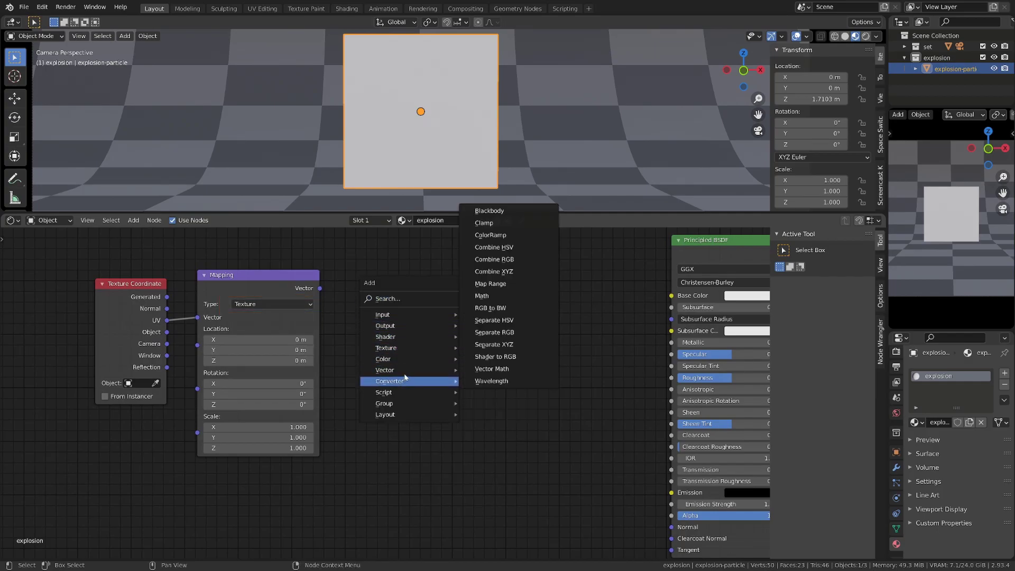
mouse_move(407, 351)
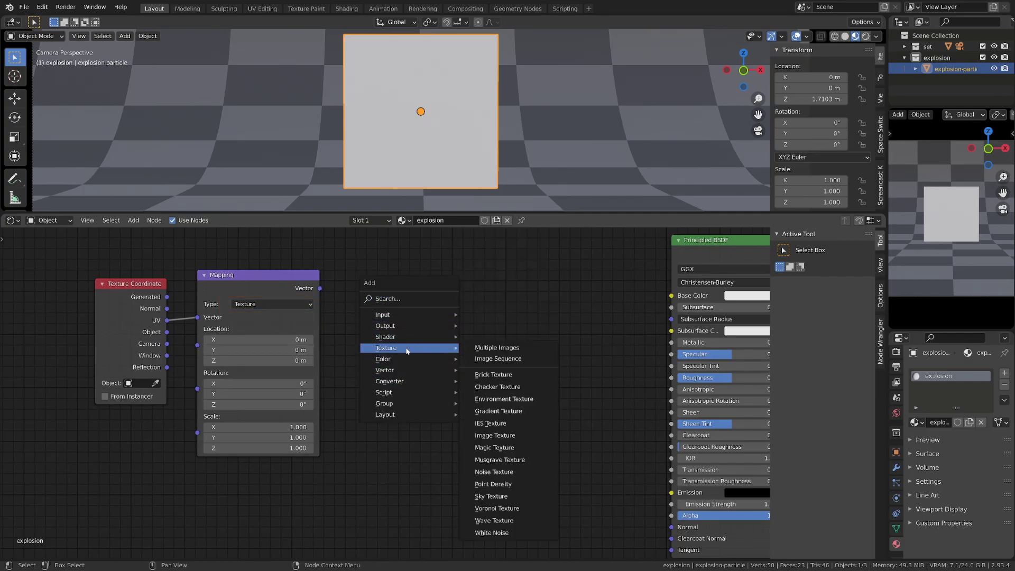
left_click(502, 411)
left_click(399, 319)
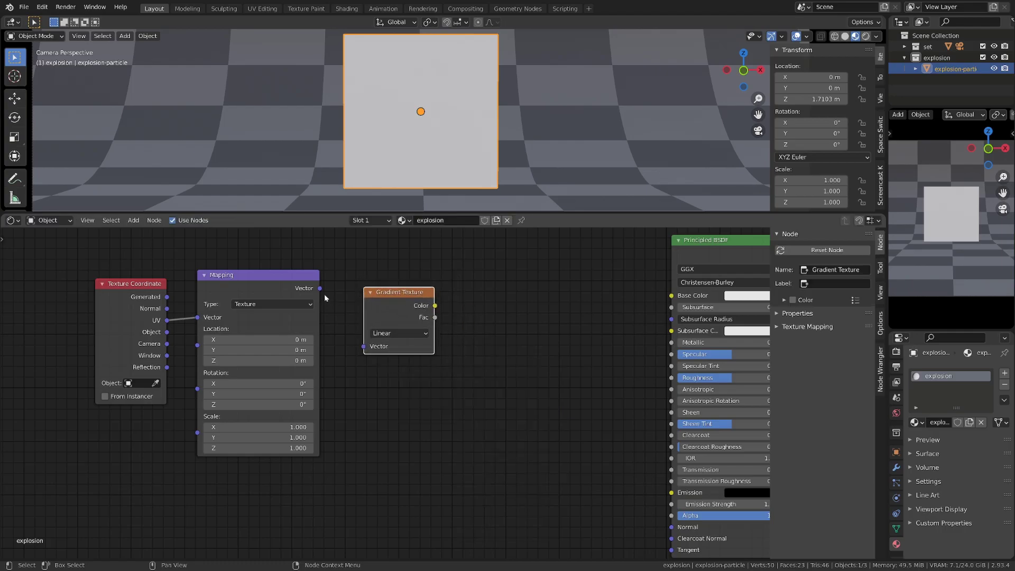
left_click_drag(320, 288, 364, 347)
left_click_drag(435, 305, 671, 295)
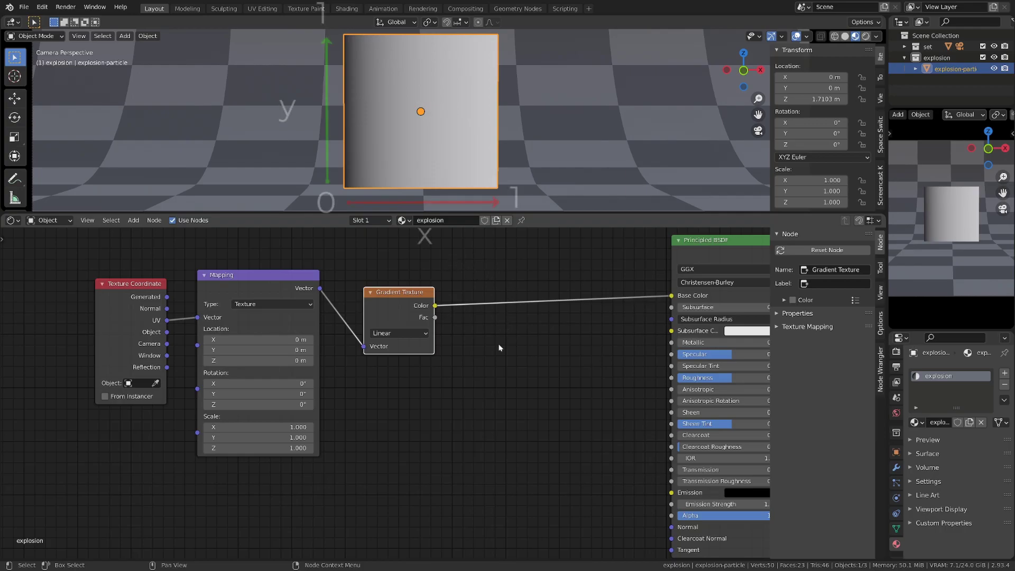
- Set the Gradient Texture's type to Quadratic Sphere
left_click(411, 335)
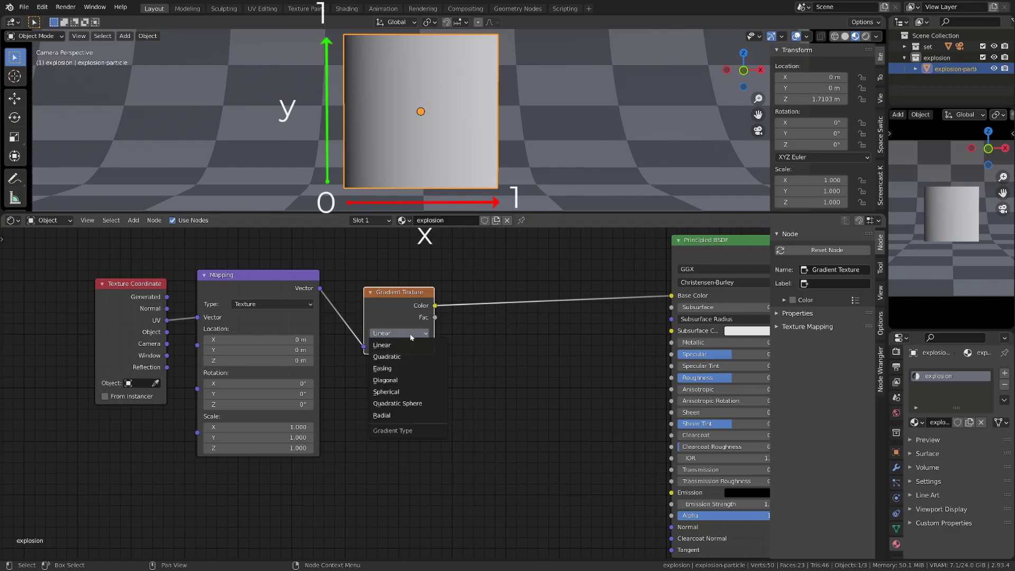
left_click(424, 406)
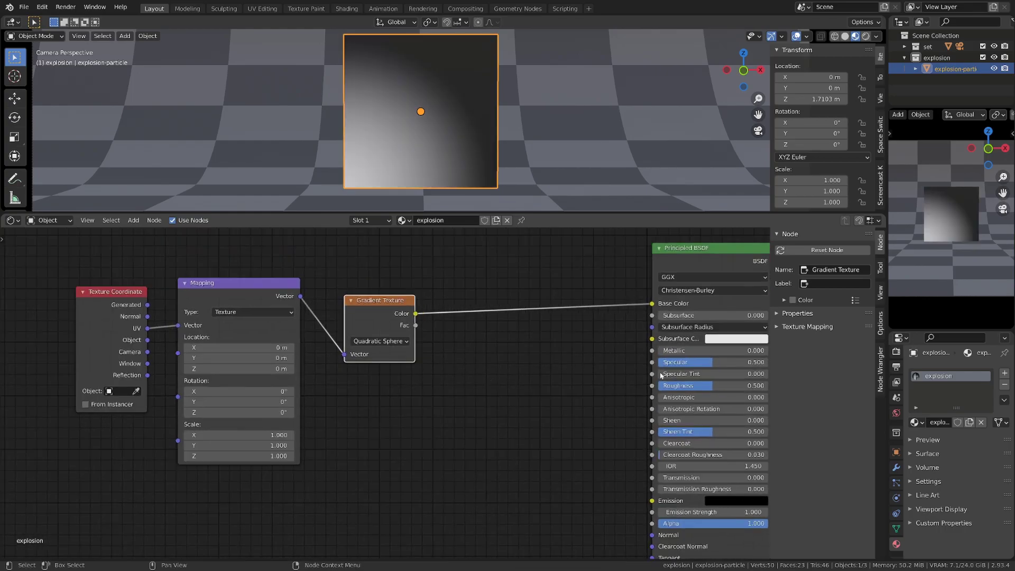
middle_click_drag(551, 368, 536, 344)
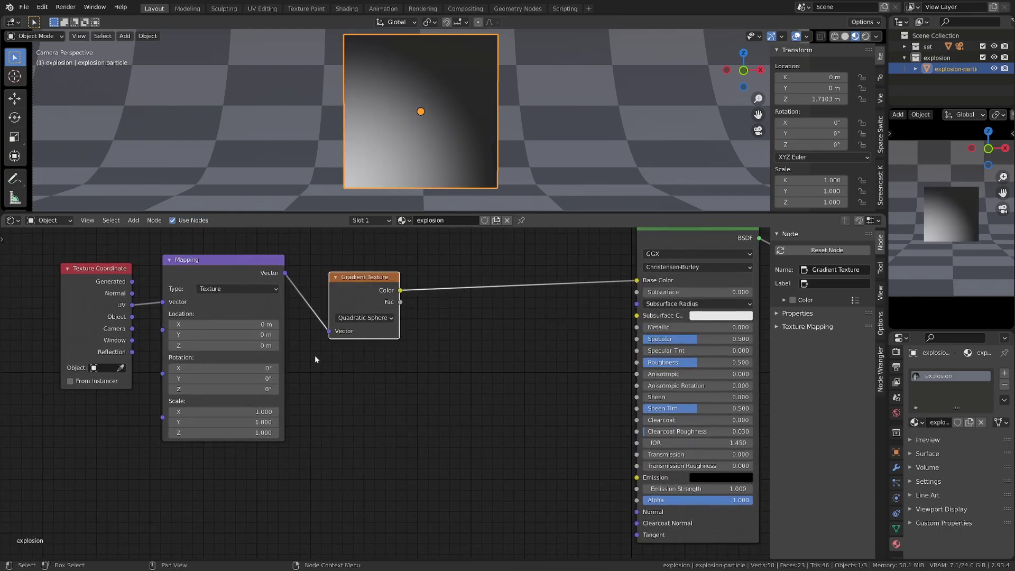
- Set the Mapping node's X and Y Location to 0.5 m to centre the gradient on the plane
left_click_drag(222, 324, 222, 335)
key("BackSpace")
key("BackSpace")
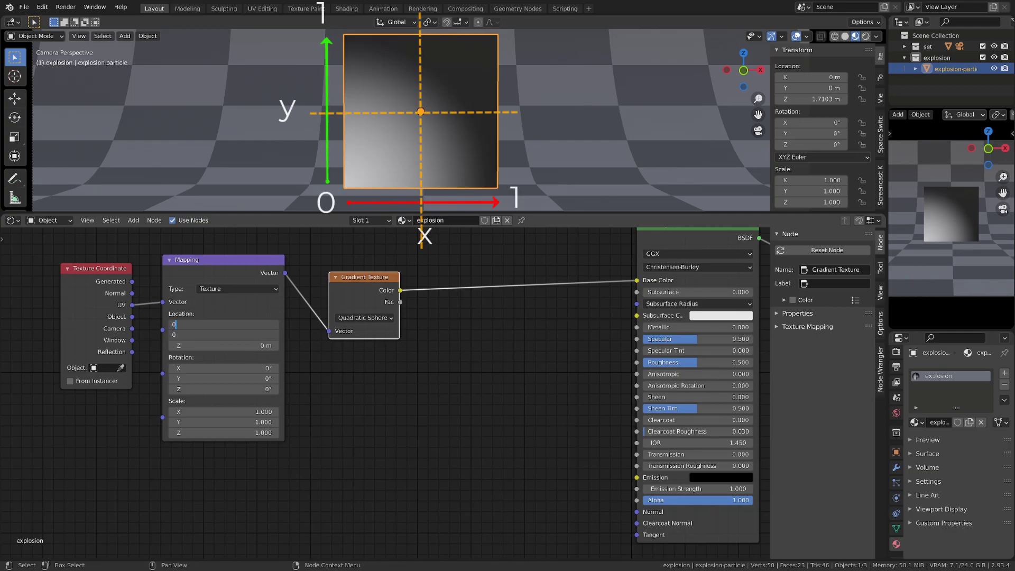
type(".5")
key("Return")
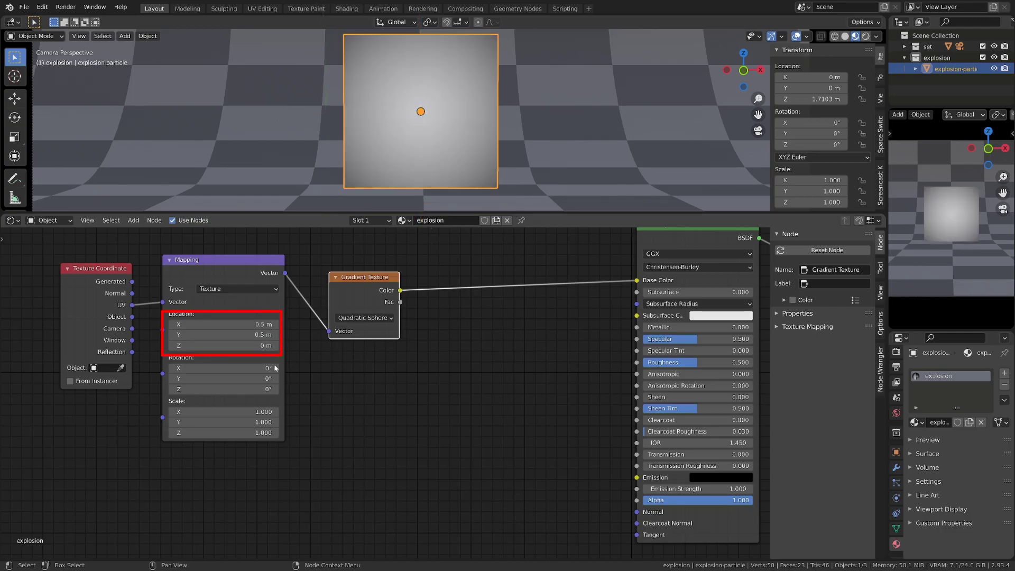
- Insert a ColorRamp between the Gradient Texture and Base Color, with its black stop moved to 0.320
left_click_drag(378, 288, 347, 278)
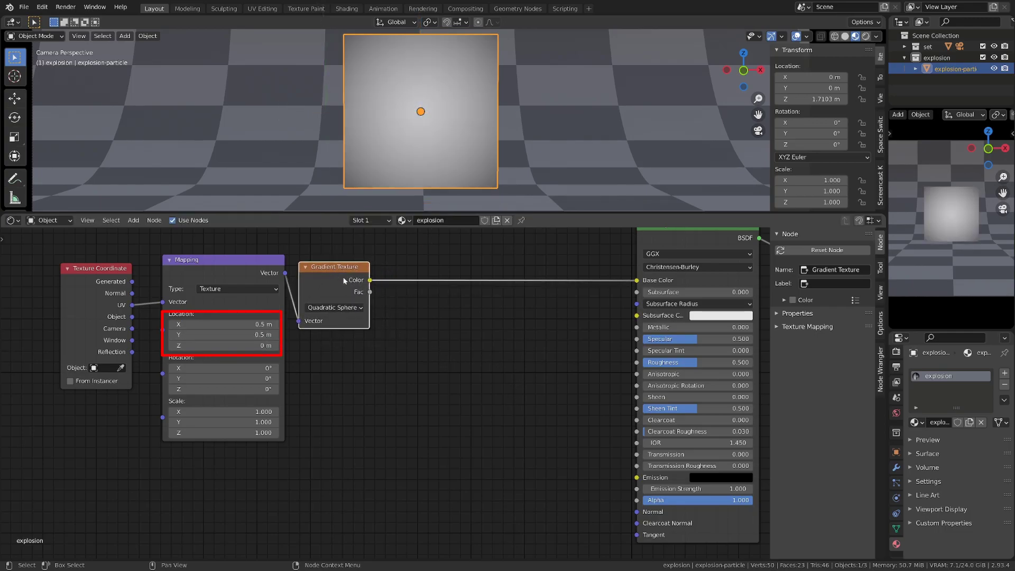
key("shift+a")
mouse_move(397, 311)
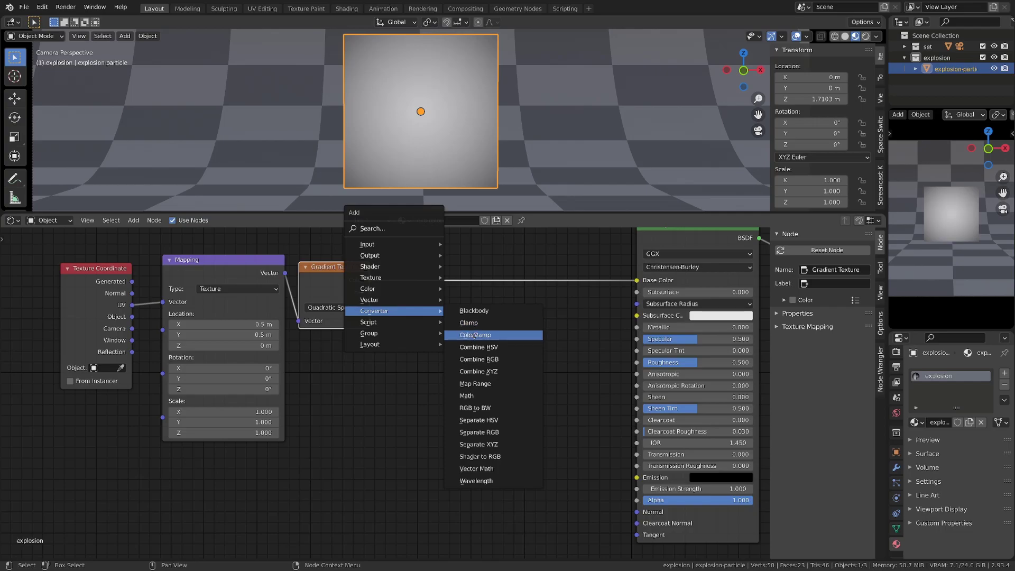
left_click(474, 335)
left_click(415, 277)
left_click_drag(421, 325, 453, 326)
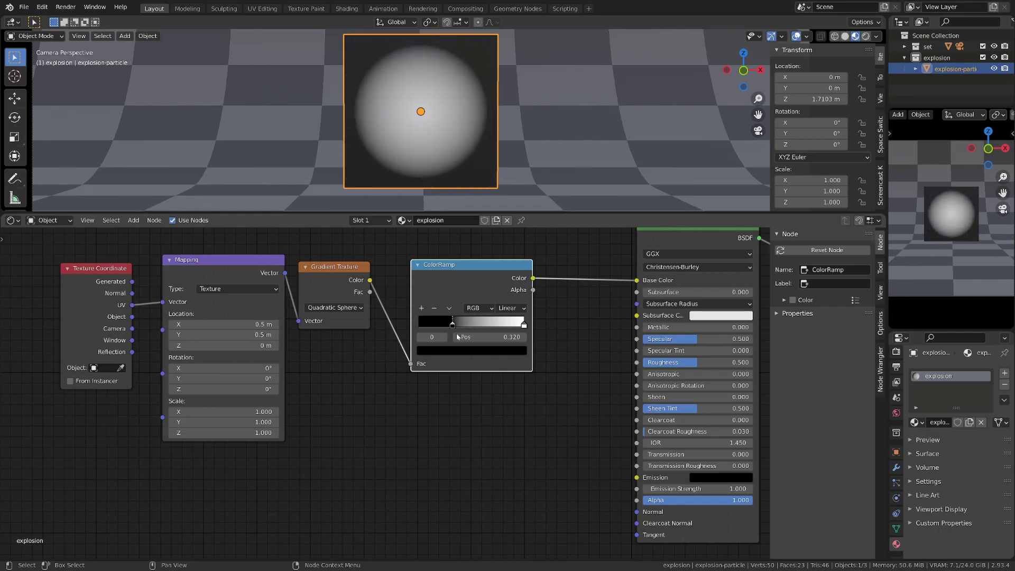
- Connect the ColorRamp's Color to the Principled BSDF's Alpha and disconnect it from Base Color
middle_click_drag(564, 315, 413, 283)
scroll(414, 283, "down", 1)
left_click_drag(402, 277, 497, 482)
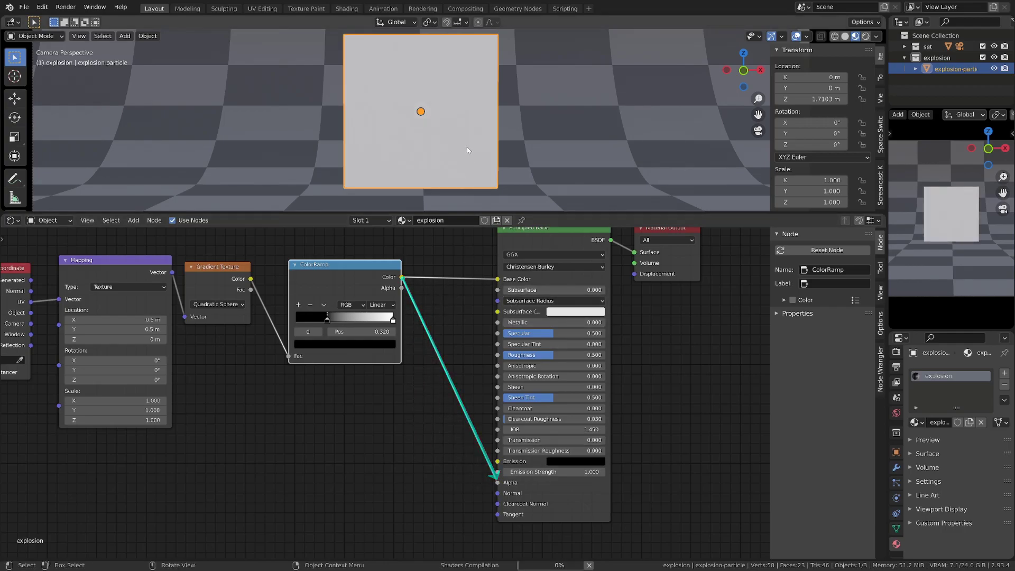
left_click_drag(498, 279, 460, 304)
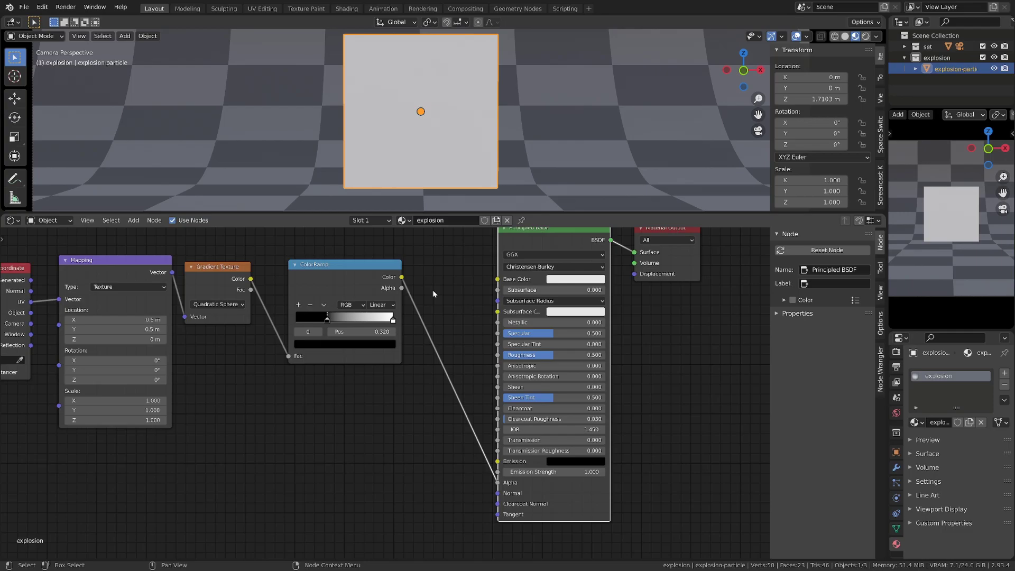
middle_click_drag(442, 275, 486, 275)
key("Home")
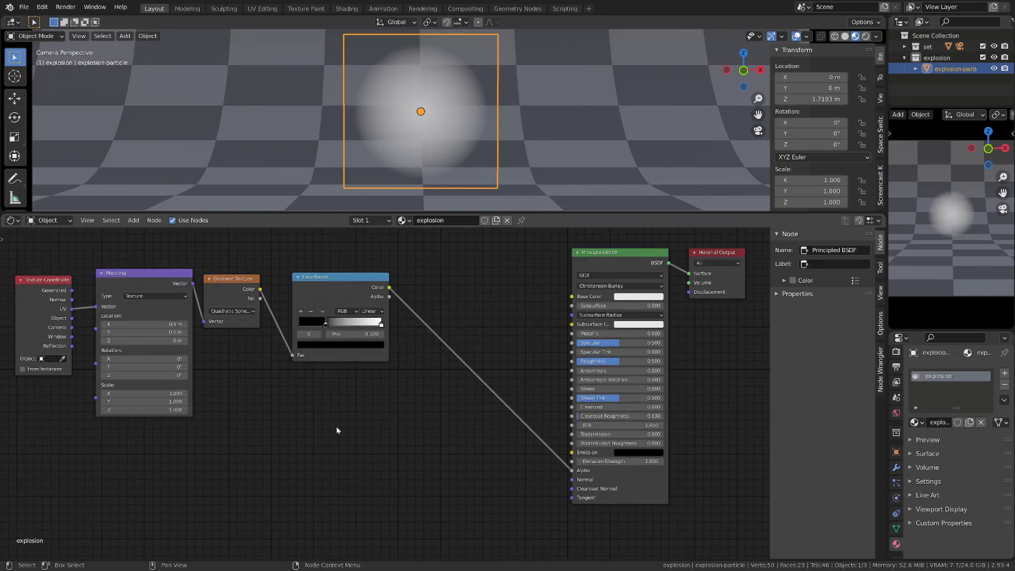
- Add a Noise Texture below the Gradient Texture and feed it the Mapping node's Vector
key("shift+a")
mouse_move(327, 392)
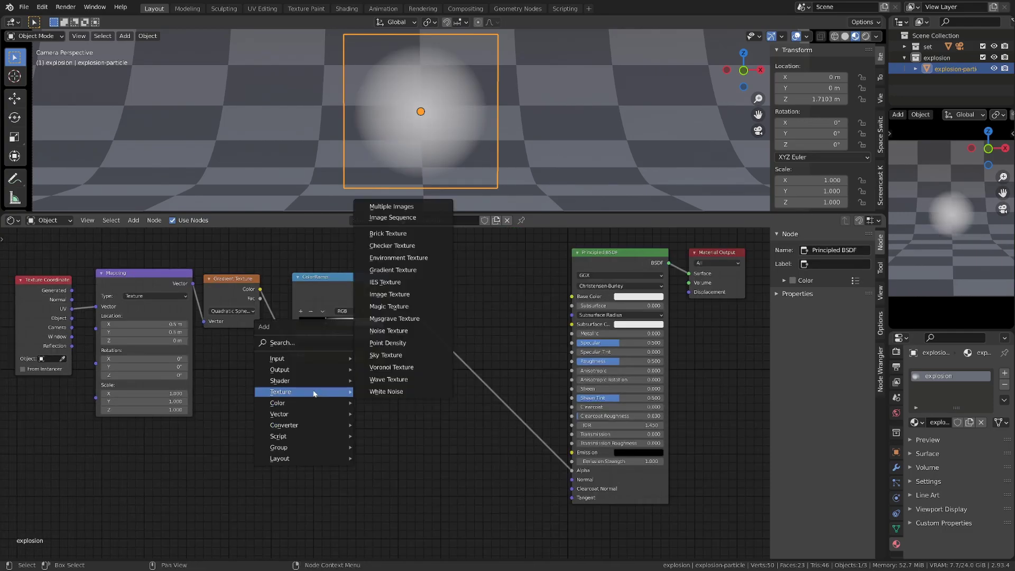
left_click(418, 329)
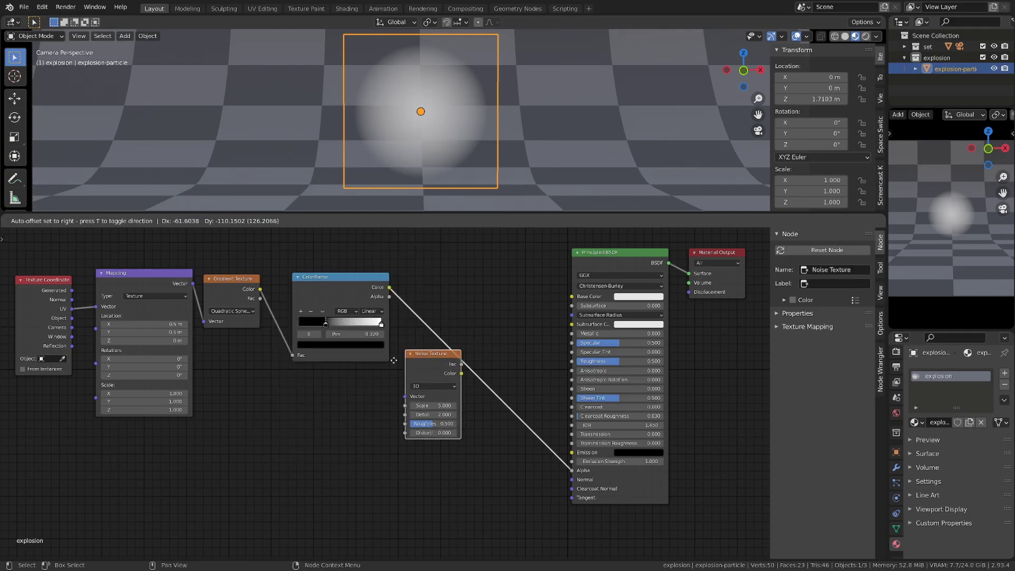
left_click(224, 389)
left_click_drag(193, 284, 227, 434)
- Add a MixRGB node and connect the Noise Texture's Fac output to its Color2 input
key("shift+a")
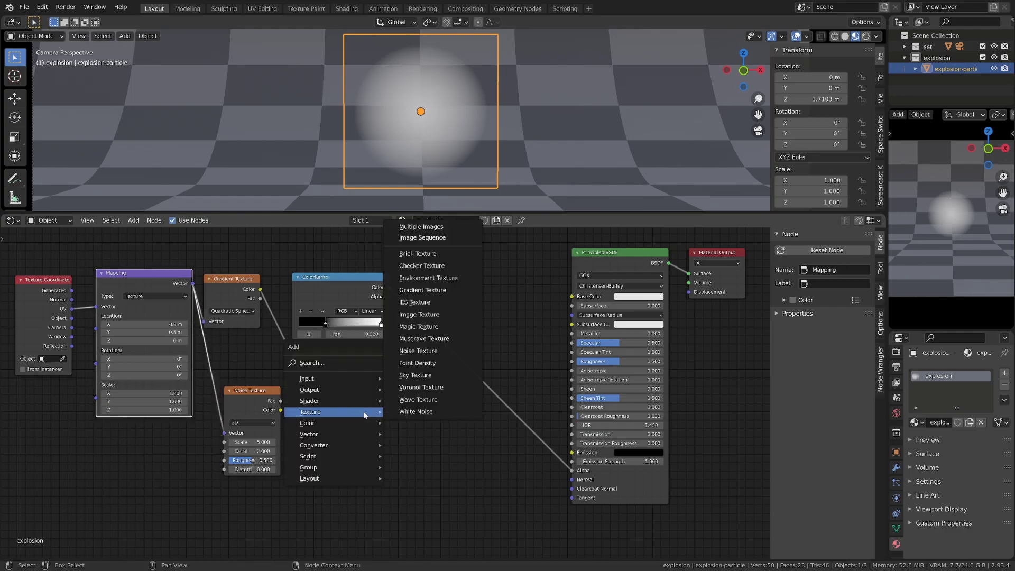
mouse_move(356, 426)
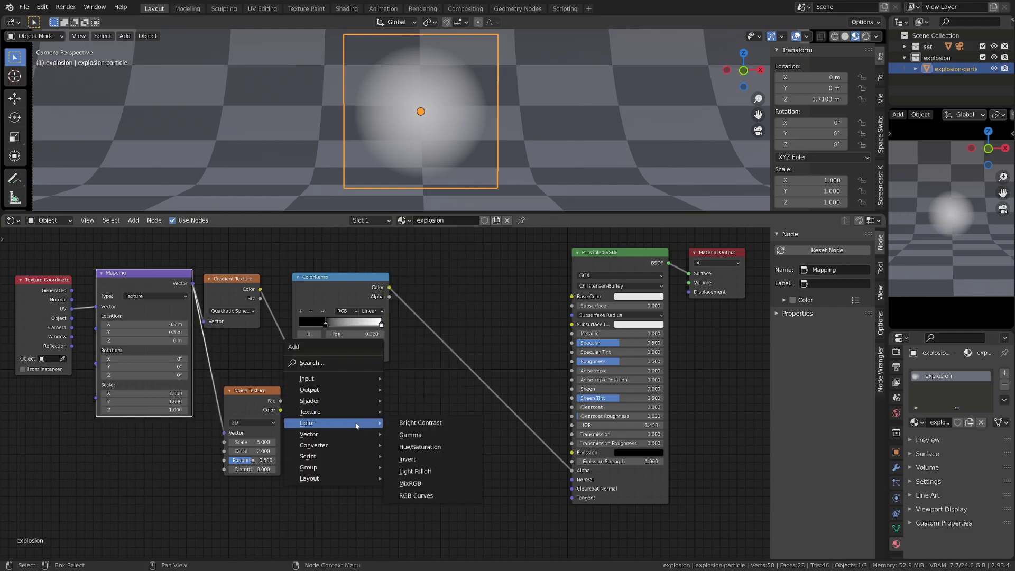
left_click(437, 483)
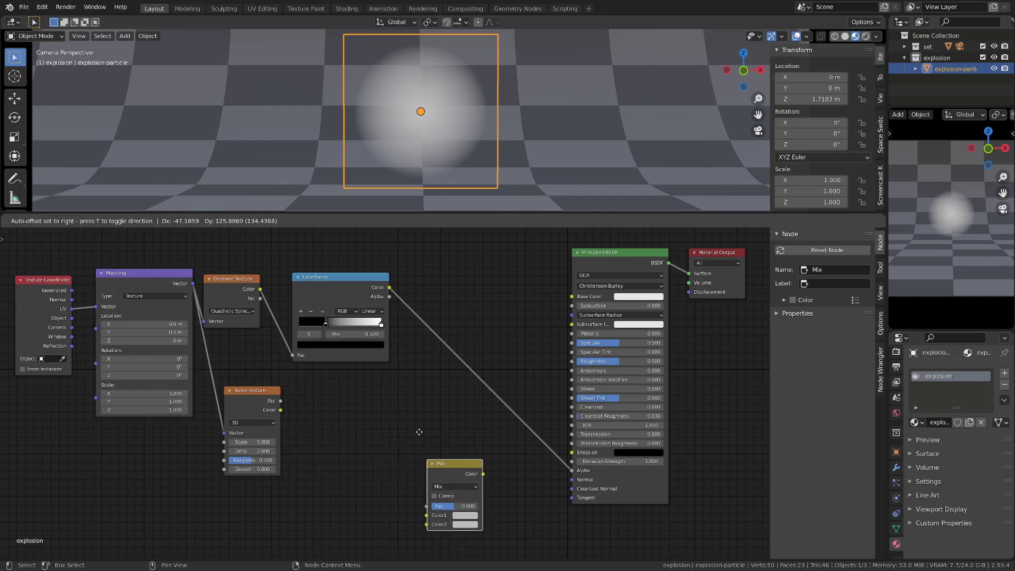
left_click(425, 318)
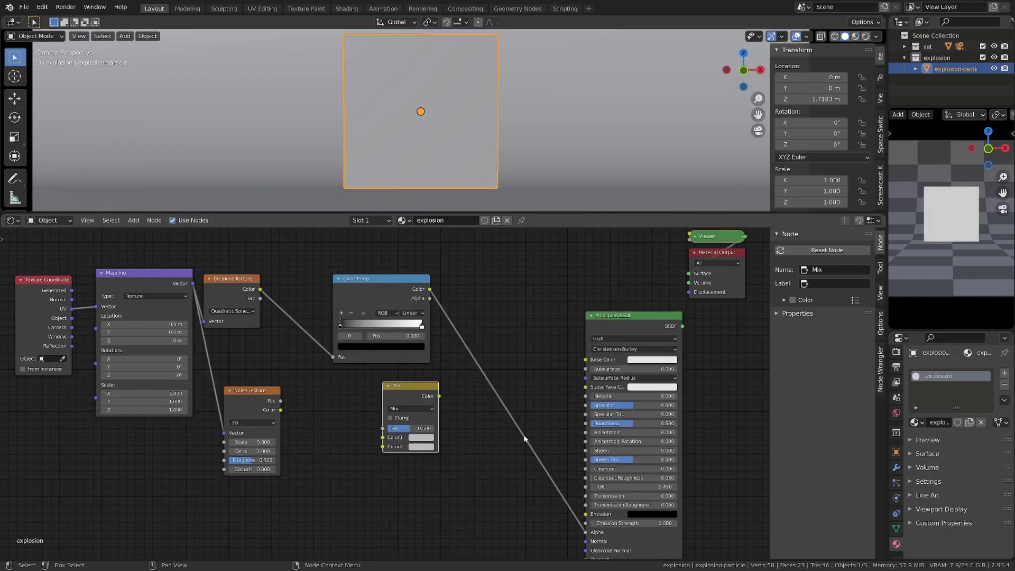
left_click_drag(280, 403, 383, 448)
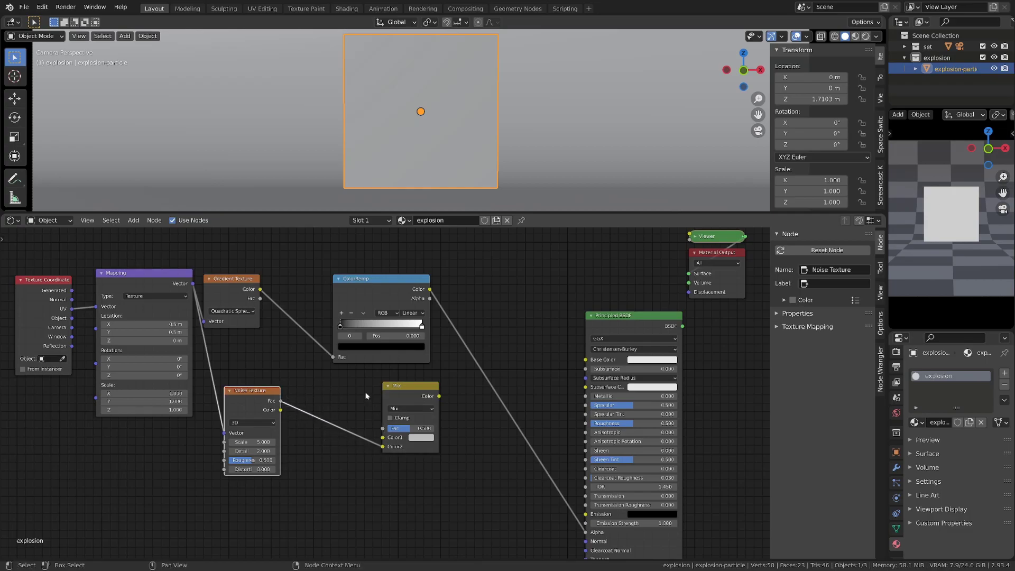
- Replace the ColorRamp with the Mix node, feeding the gradient into Color1 and the output into Alpha, and show the viewport in Material Preview
left_click_drag(332, 357, 383, 437)
key("x")
left_click_drag(439, 396, 585, 532)
left_click(855, 36)
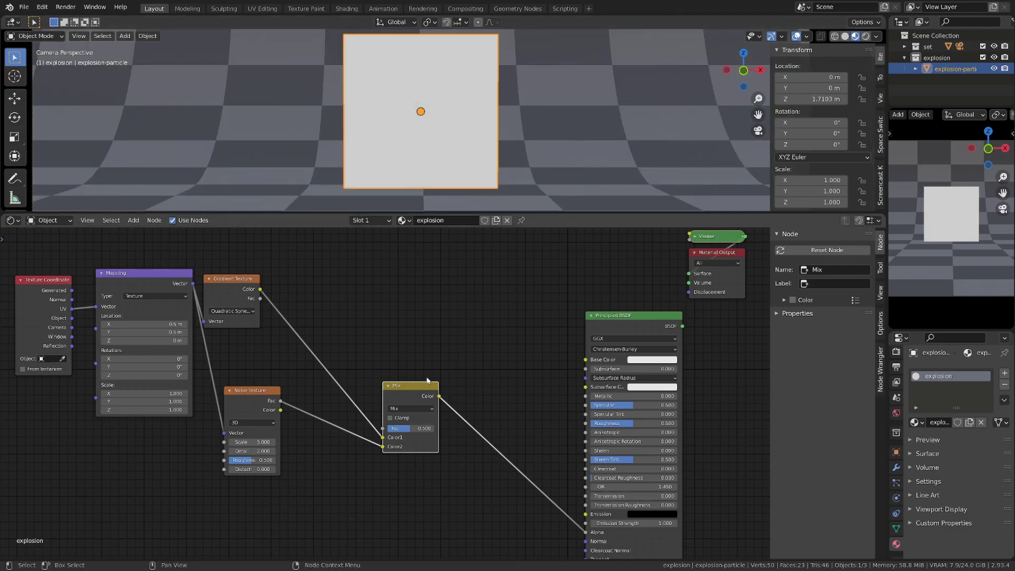
- Set the Mix node's blending mode to Multiply and its Fac to 1.000
left_click_drag(409, 391, 373, 358)
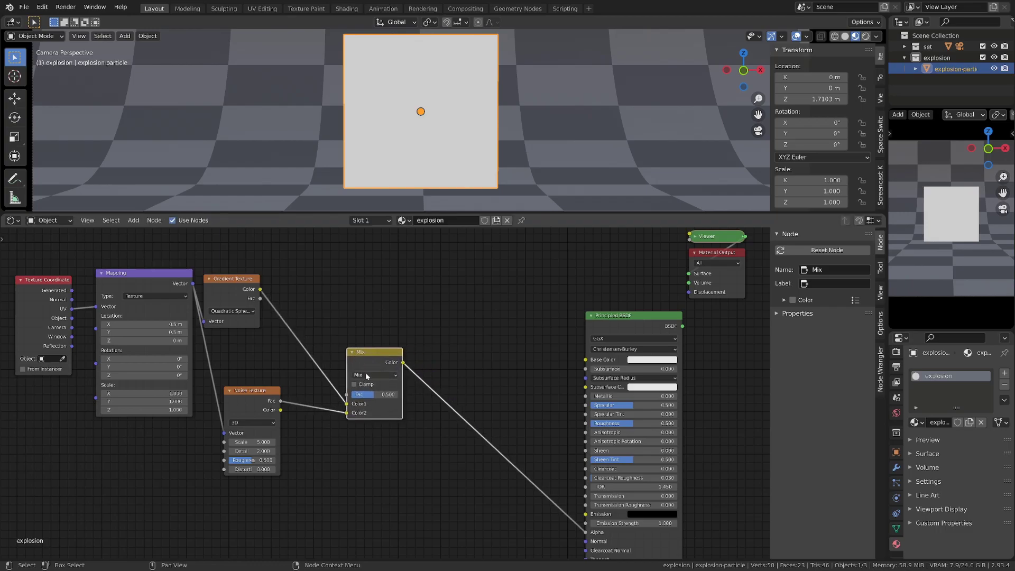
left_click(373, 375)
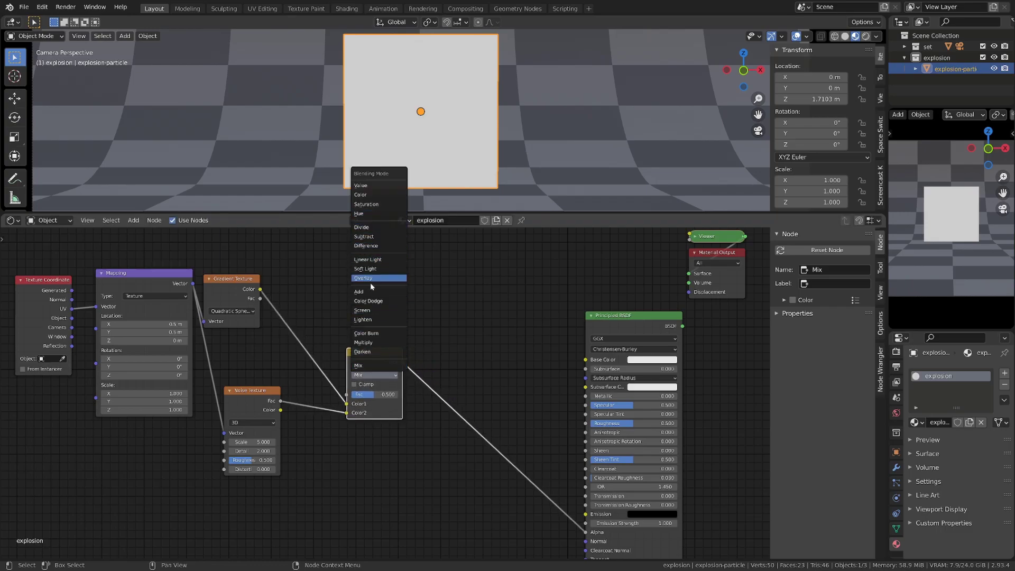
left_click(370, 343)
left_click_drag(365, 394, 400, 394)
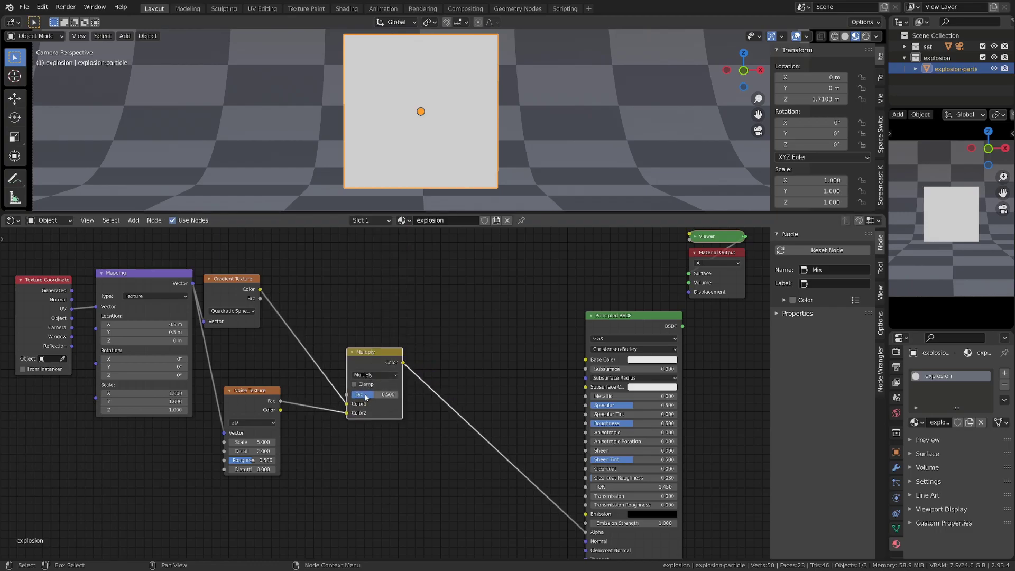
- Preview the Multiply node's output on the plane and shift the Multiply and Principled BSDF nodes to tidy the layout
left_click_drag(376, 354, 365, 348)
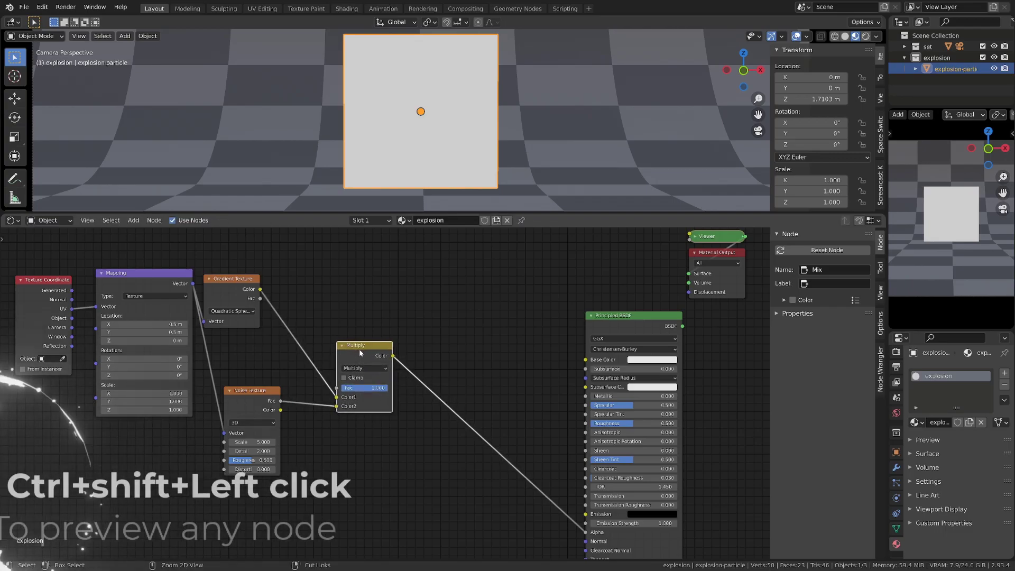
left_click(365, 370, "ctrl+shift")
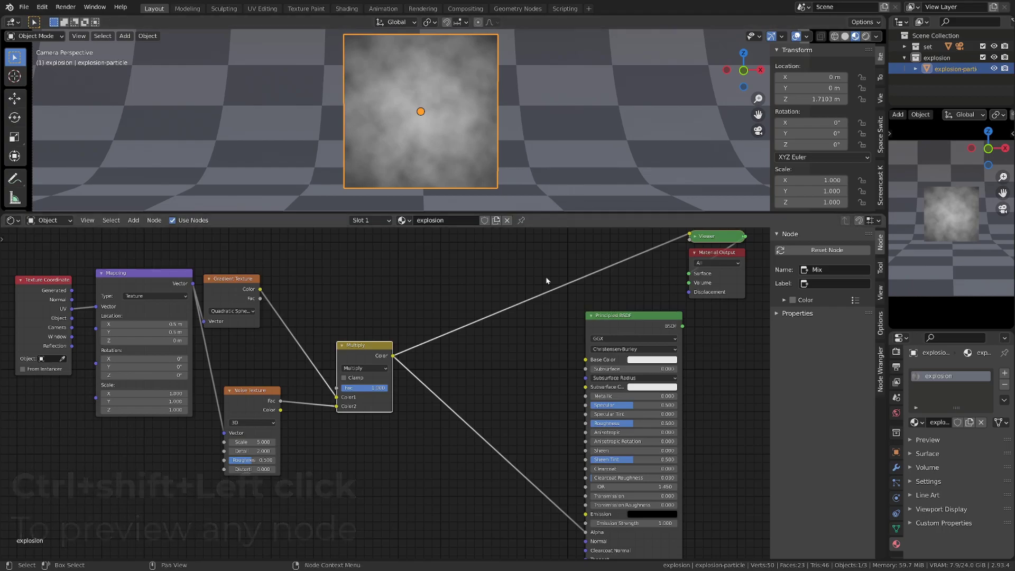
left_click_drag(623, 315, 594, 299)
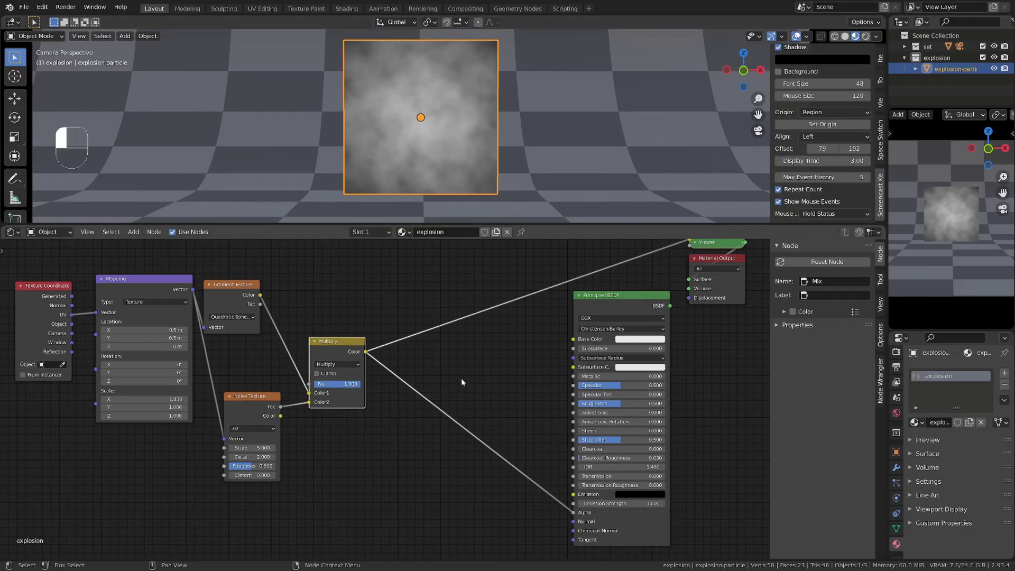
- Insert a Map Range node between the Multiply node's Color output and the Principled BSDF's Alpha input
key("shift+a")
mouse_move(442, 403)
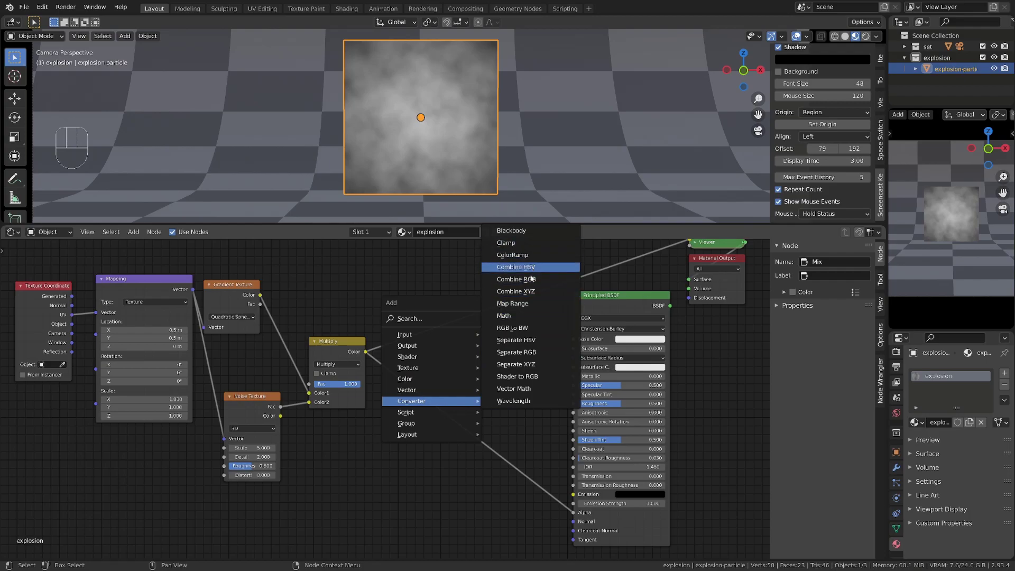
left_click(521, 308)
left_click(385, 351)
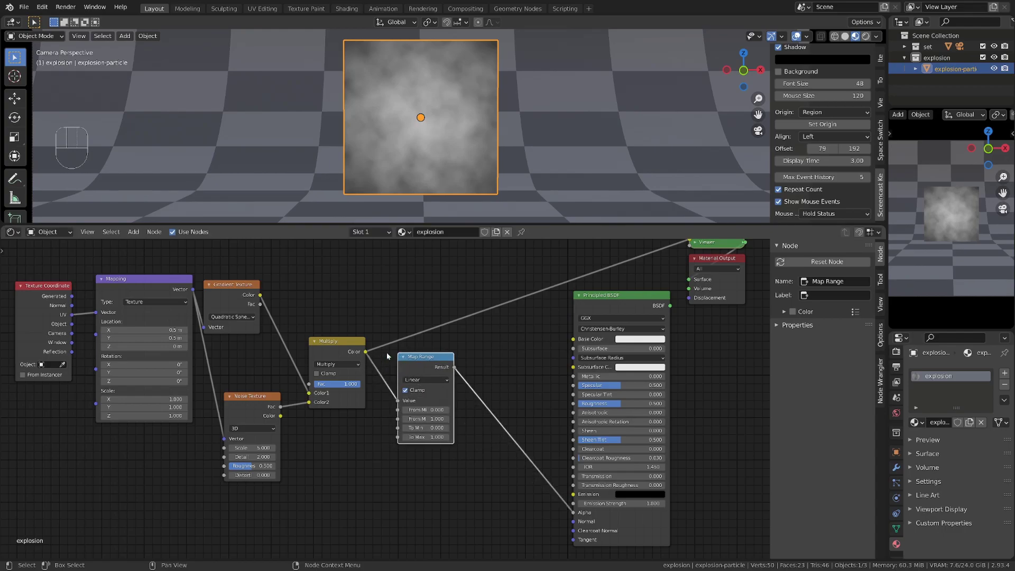
- Insert a ColorRamp between the Map Range and Principled BSDF nodes and preview its output on the plane
key("shift+a")
mouse_move(502, 344)
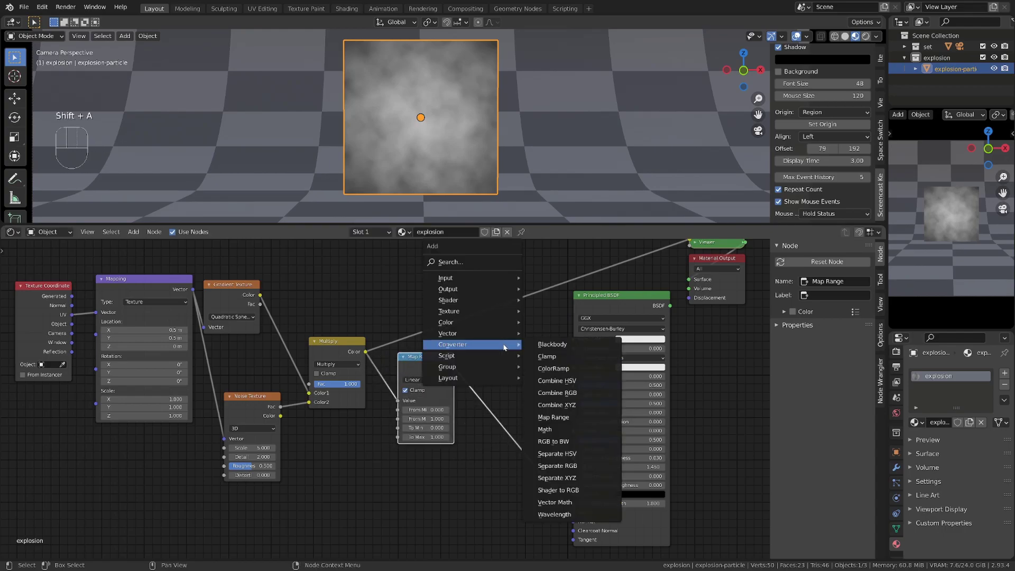
left_click(563, 368)
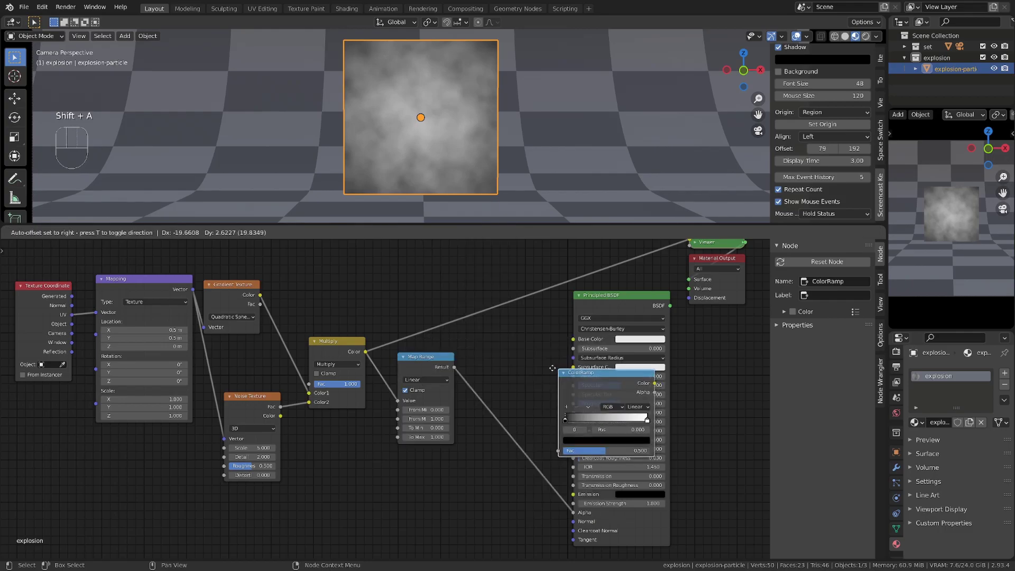
left_click(575, 364)
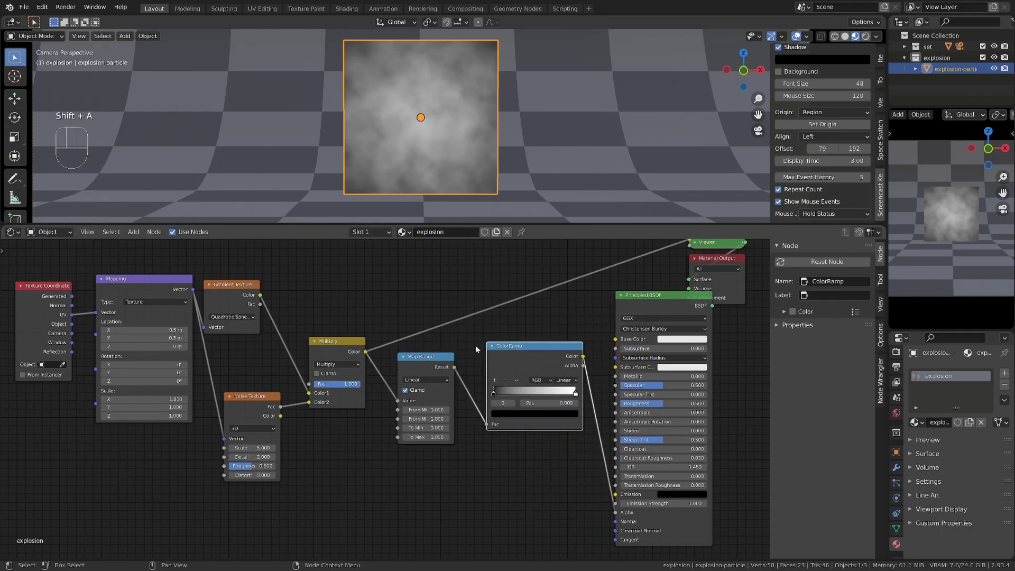
left_click(540, 346, "ctrl+shift")
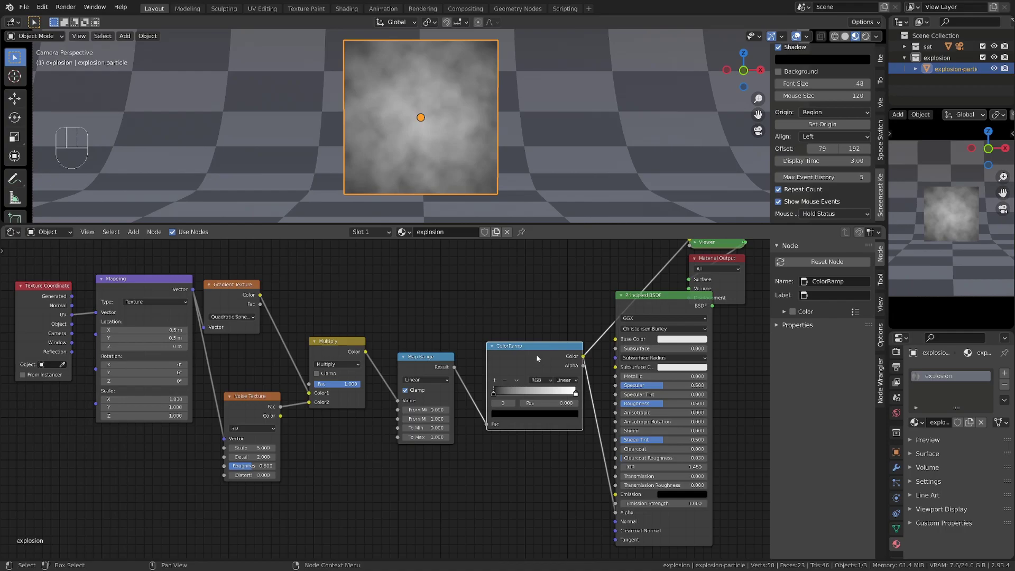
- Change the ColorRamp's white end stop to a pale yellow
left_click(495, 395)
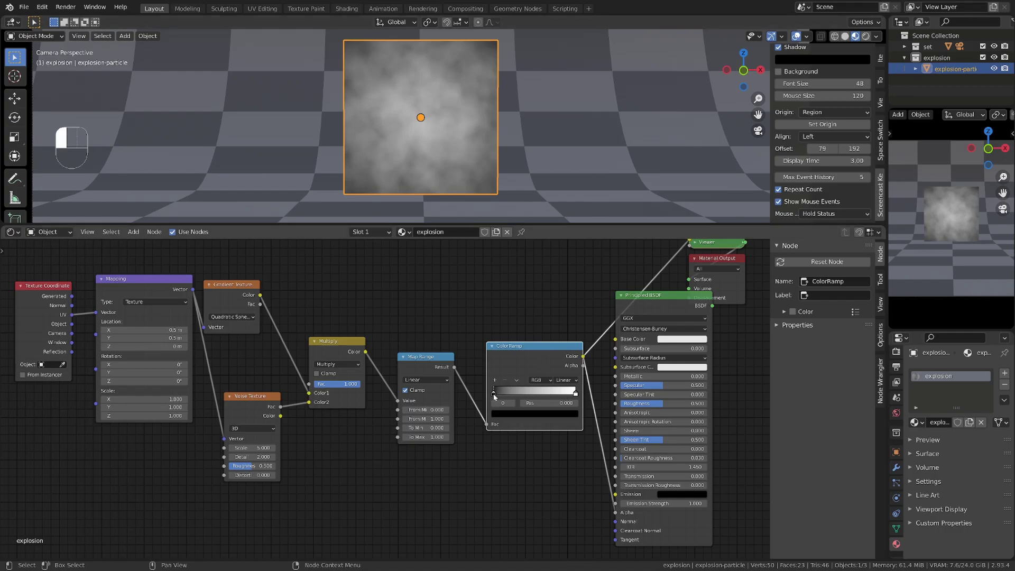
left_click(576, 395)
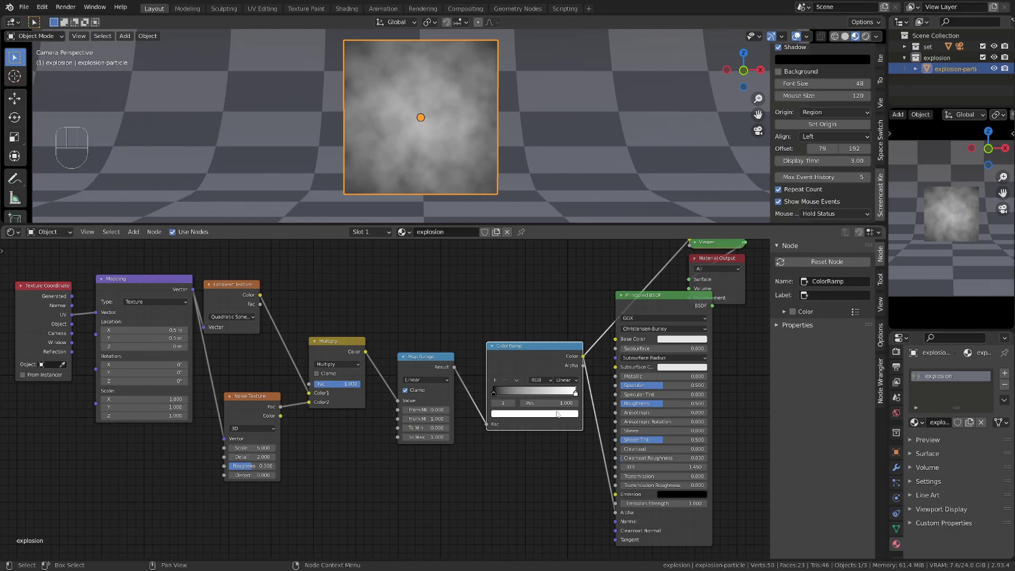
left_click(557, 414)
left_click(519, 329)
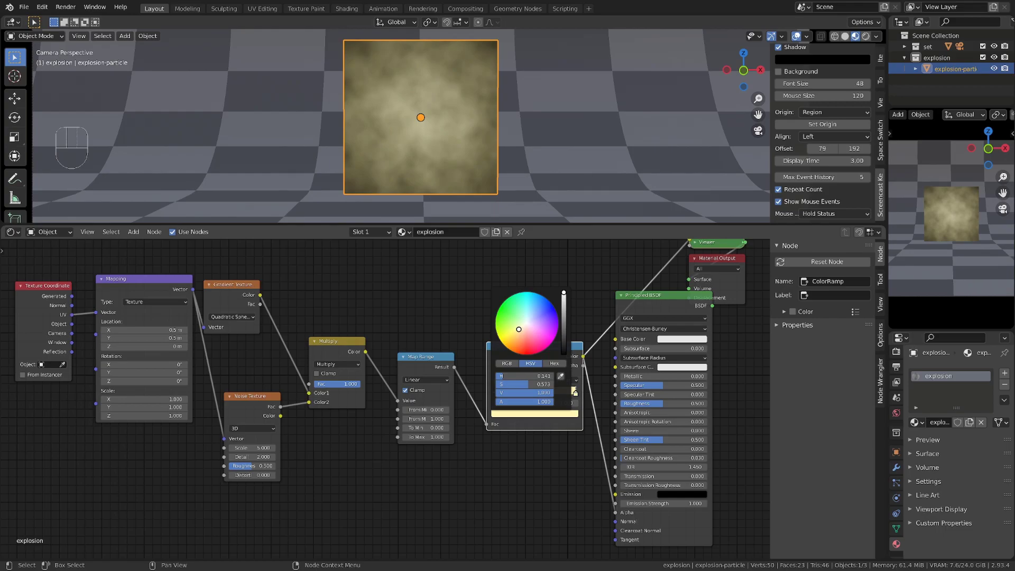
- Add a middle stop to the ColorRamp, colour it saturated orange and shift it towards the pale yellow end
left_click(494, 380)
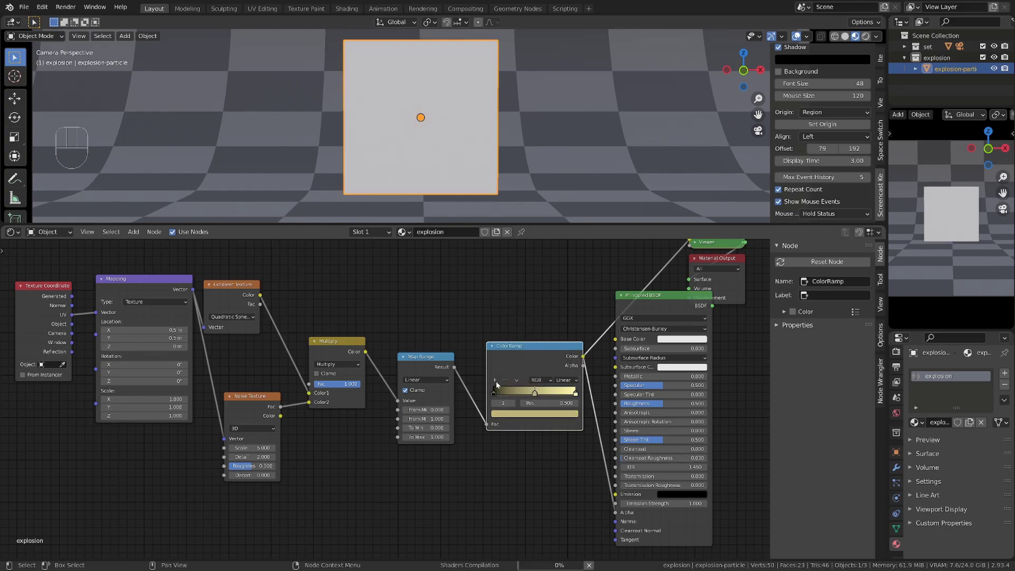
left_click(540, 414)
left_click(516, 339)
left_click_drag(516, 339, 504, 346)
left_click_drag(535, 393, 551, 392)
left_click(531, 414)
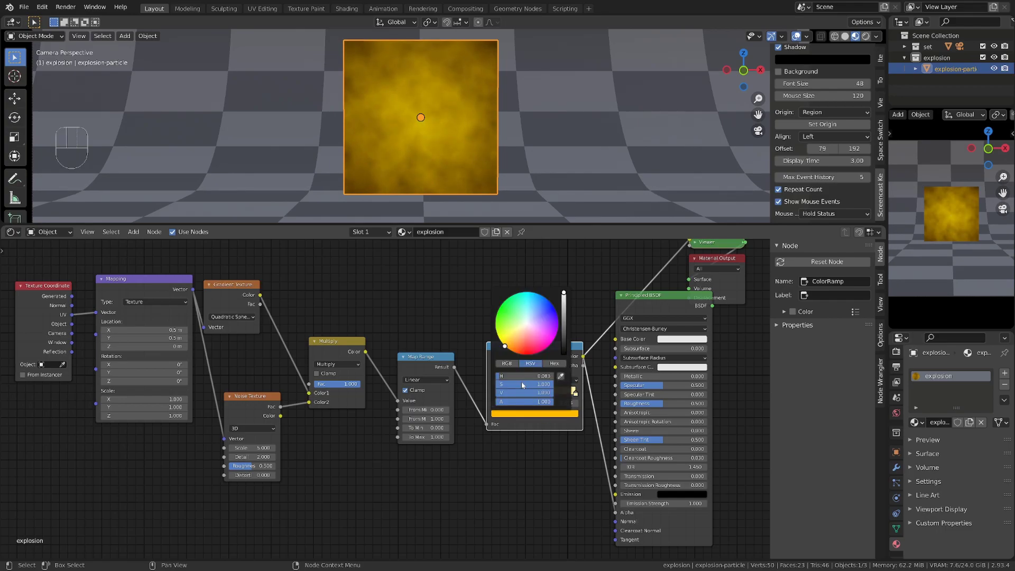
left_click_drag(505, 347, 508, 350)
- Add another ColorRamp stop between black and orange and give it a bright red-orange colour at full brightness
left_click(497, 381)
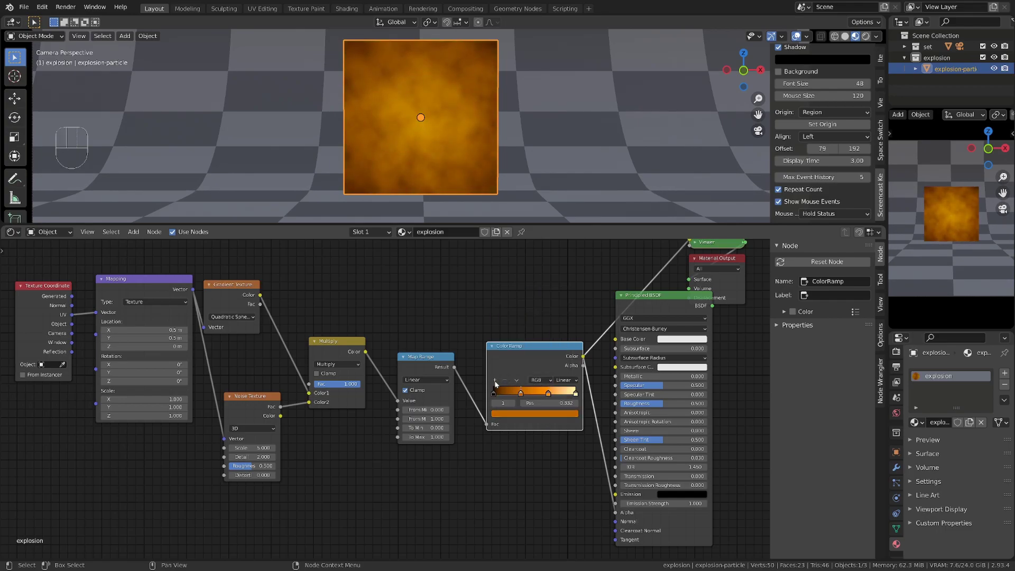
left_click(523, 415)
left_click(521, 354)
left_click_drag(521, 354, 523, 355)
left_click_drag(563, 309, 563, 292)
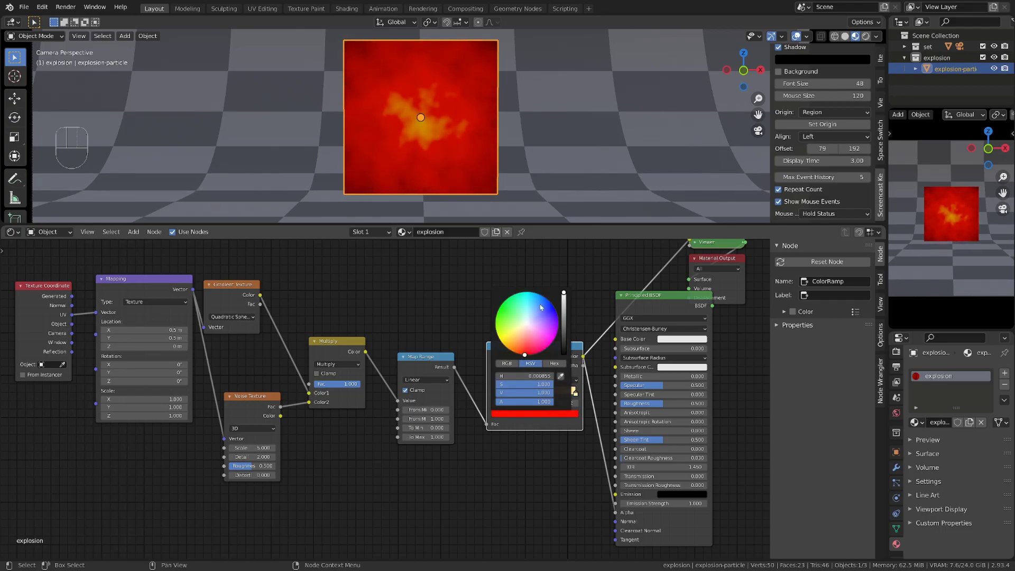
left_click_drag(524, 353, 520, 353)
- Move the ColorRamp's black stop slightly inward and shift the orange stop to position 0.562
left_click_drag(500, 396, 504, 398)
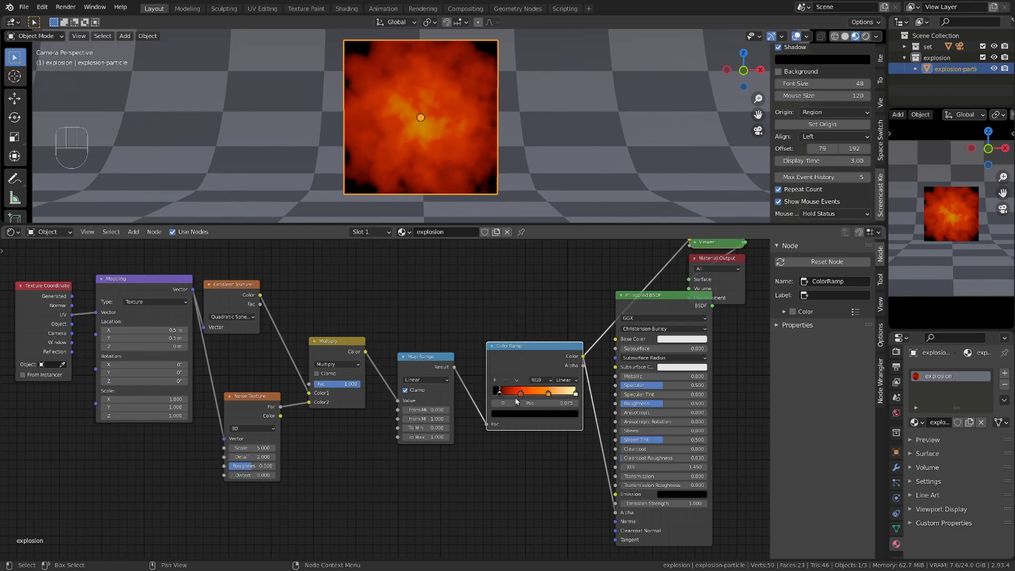
left_click(547, 394)
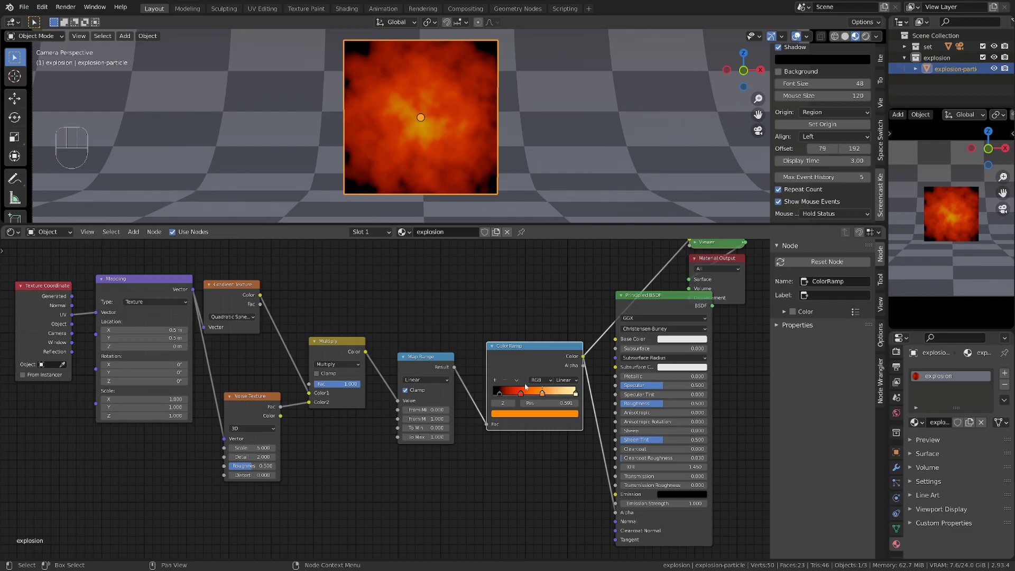
left_click(531, 413)
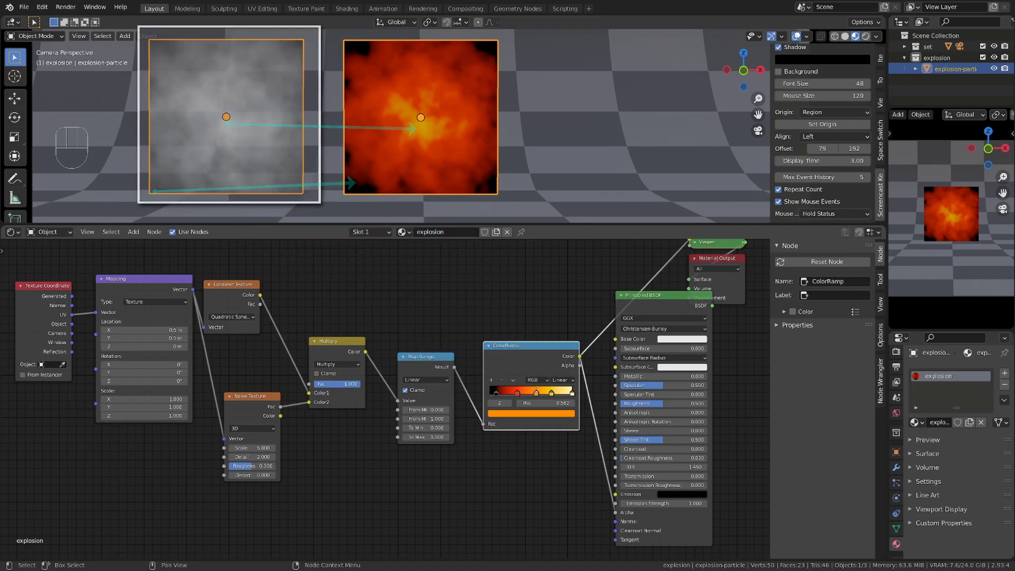
- Try different From Max values on the Map Range node: lower it to about 0.49, reset it to 1.000 and raise it to 1.200
scroll(431, 472, "up", 4)
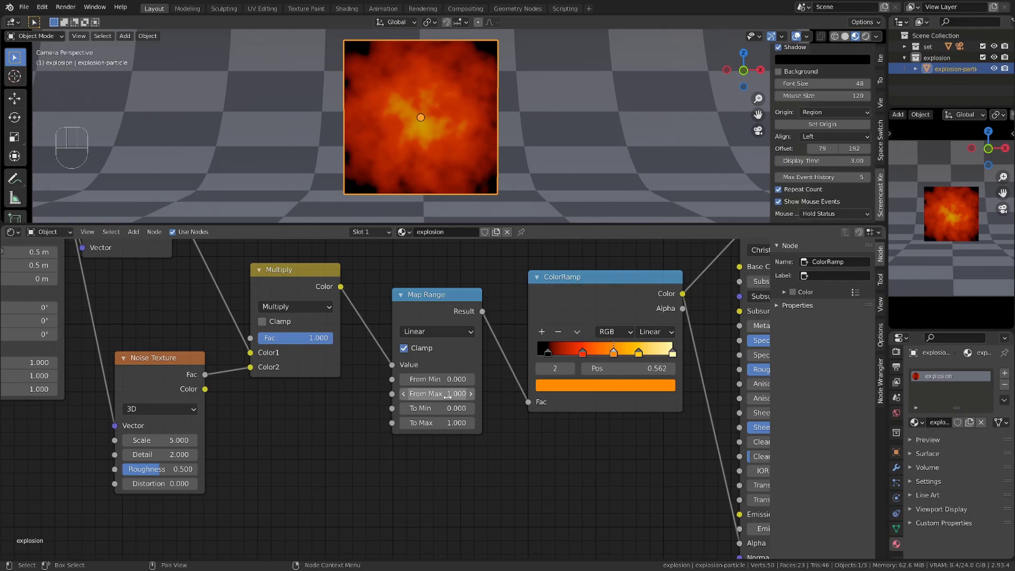
left_click_drag(447, 396, 422, 396, "shift")
left_click(446, 394)
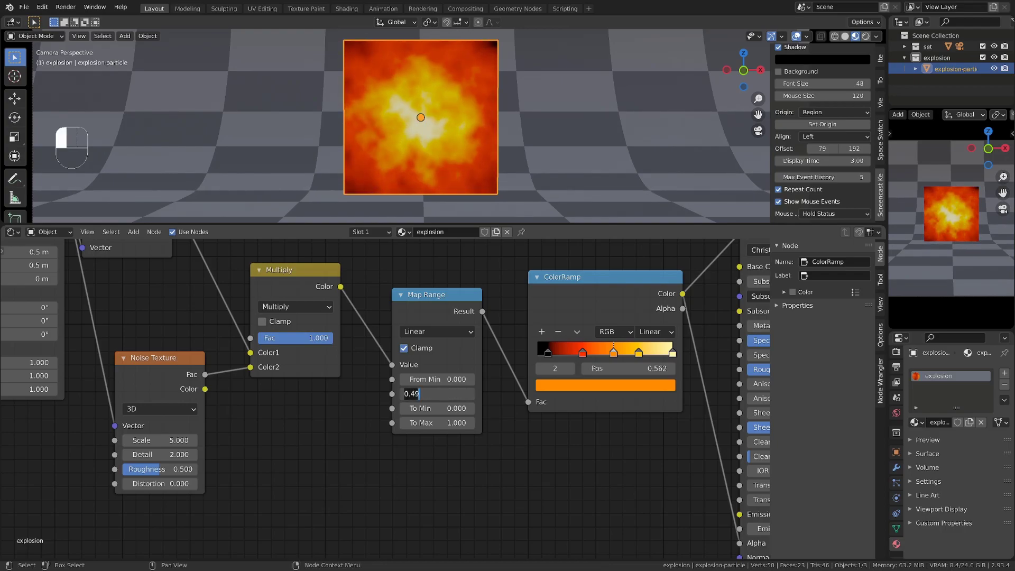
type("1")
key("Return")
left_click(446, 424)
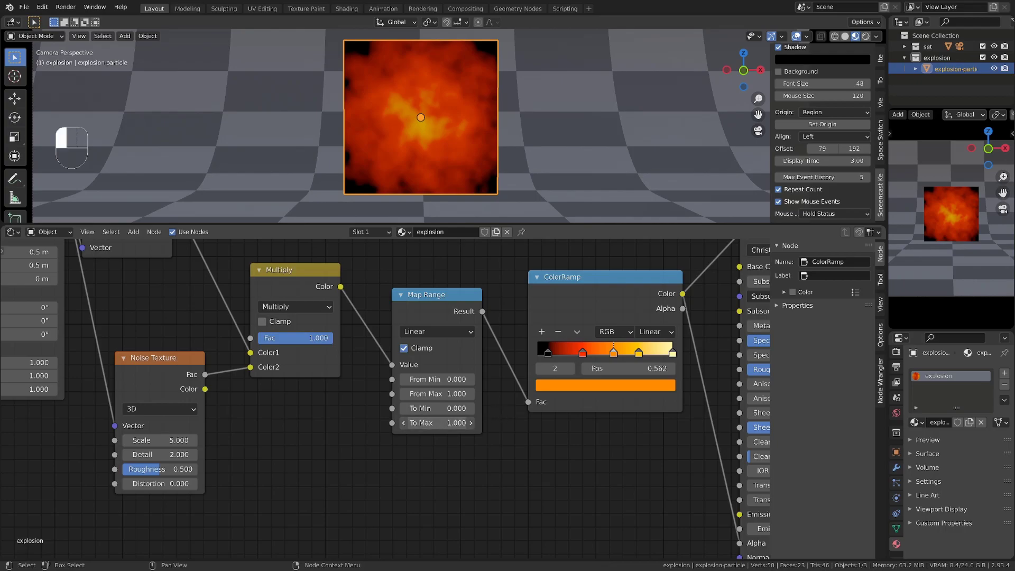
mouse_move(446, 423)
left_mouse_down()
mouse_move(515, 423)
mouse_move(452, 424)
left_mouse_up()
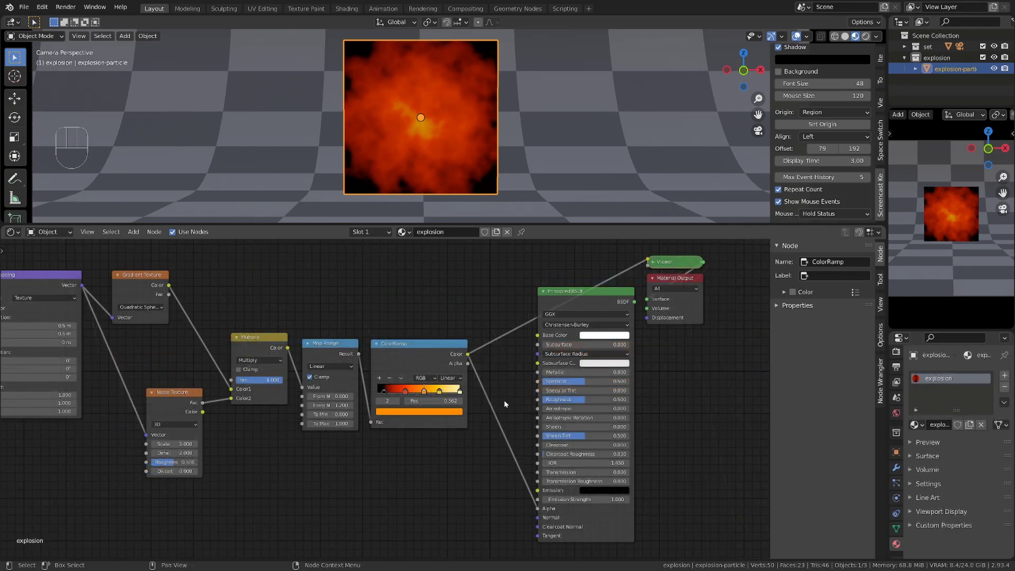
- Move the Viewer node above the Principled BSDF and expand it to show its settings
scroll(503, 398, "up", 2)
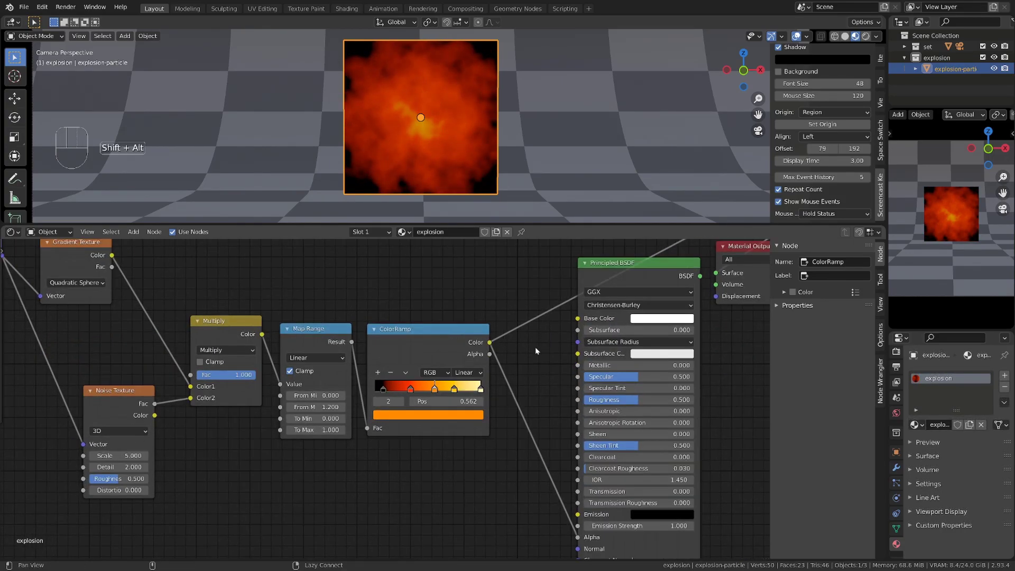
middle_click_drag(551, 337, 467, 409, "alt+shift")
left_click_drag(643, 297, 495, 280)
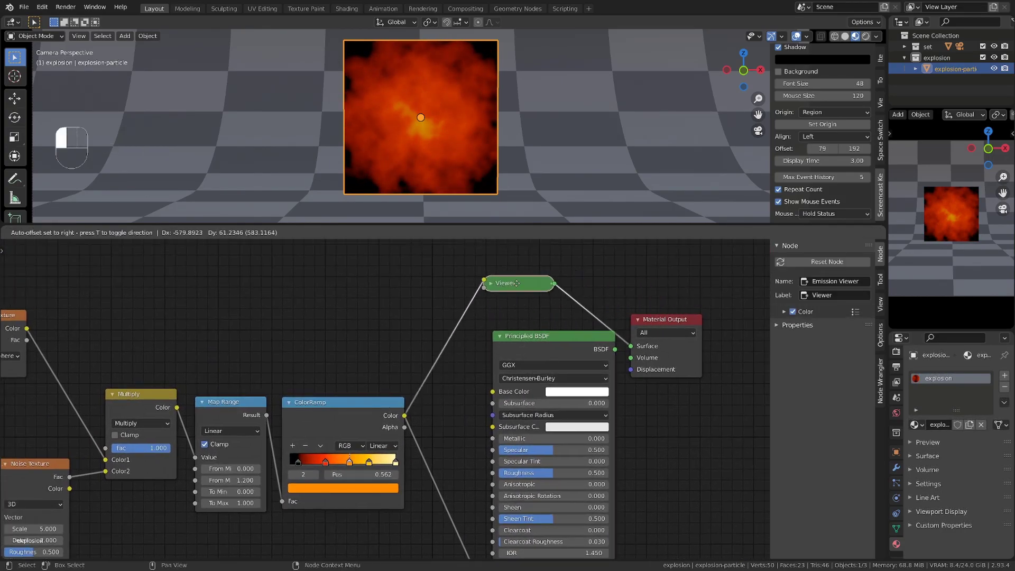
key("h")
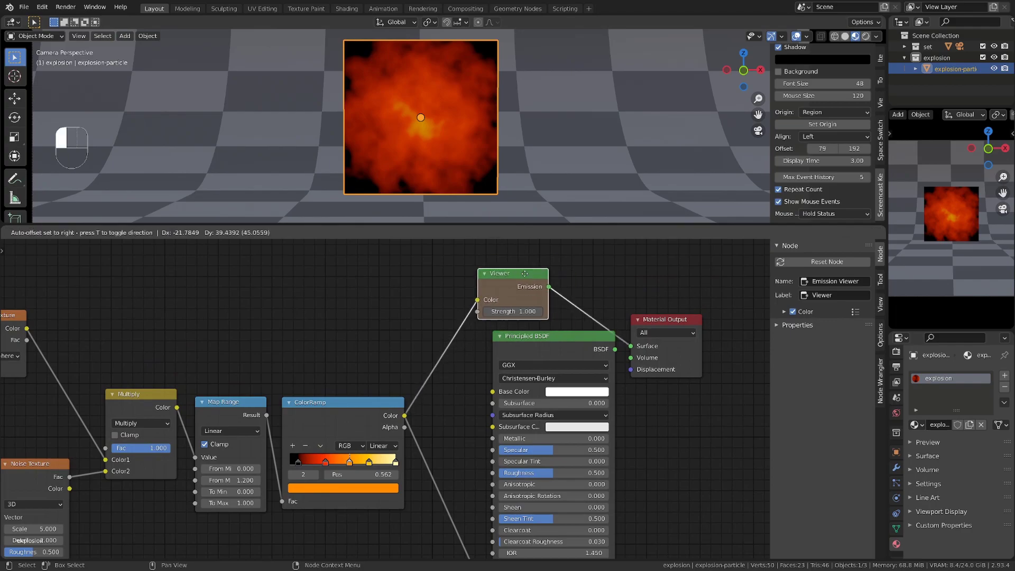
- Reroute the ColorRamp link from the Principled BSDF's Alpha input to its Emission input
scroll(477, 322, "down", 2)
middle_click_drag(440, 468, 380, 364, "alt+shift")
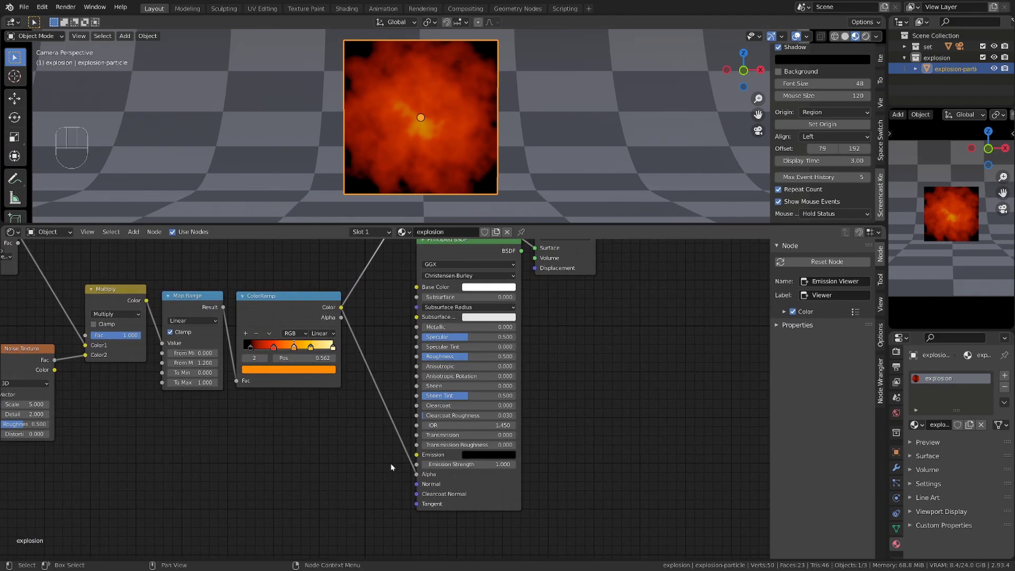
left_click_drag(422, 478, 416, 456)
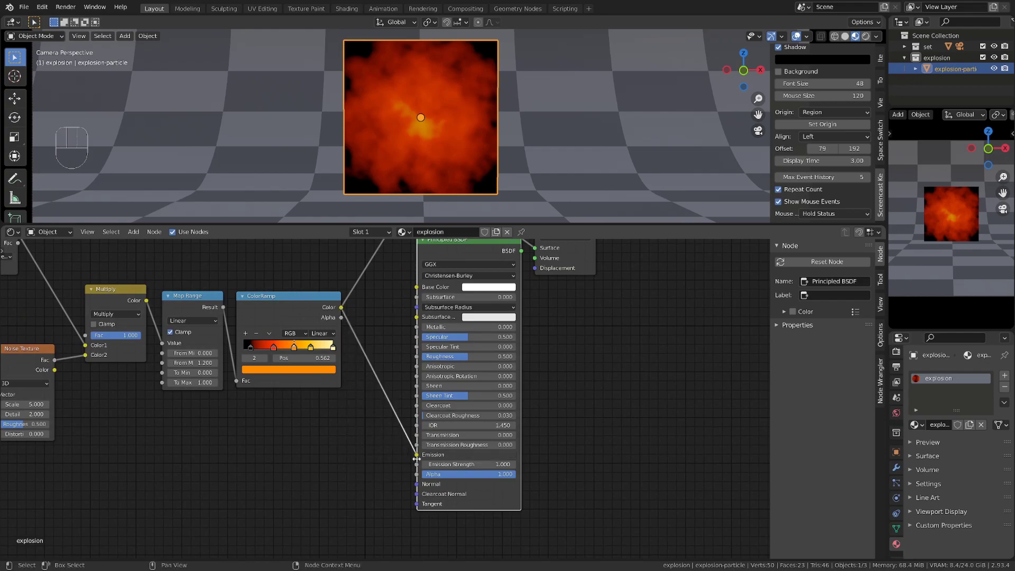
- Output the Principled BSDF to the material surface and set its Base Color to black
key("shift+alt")
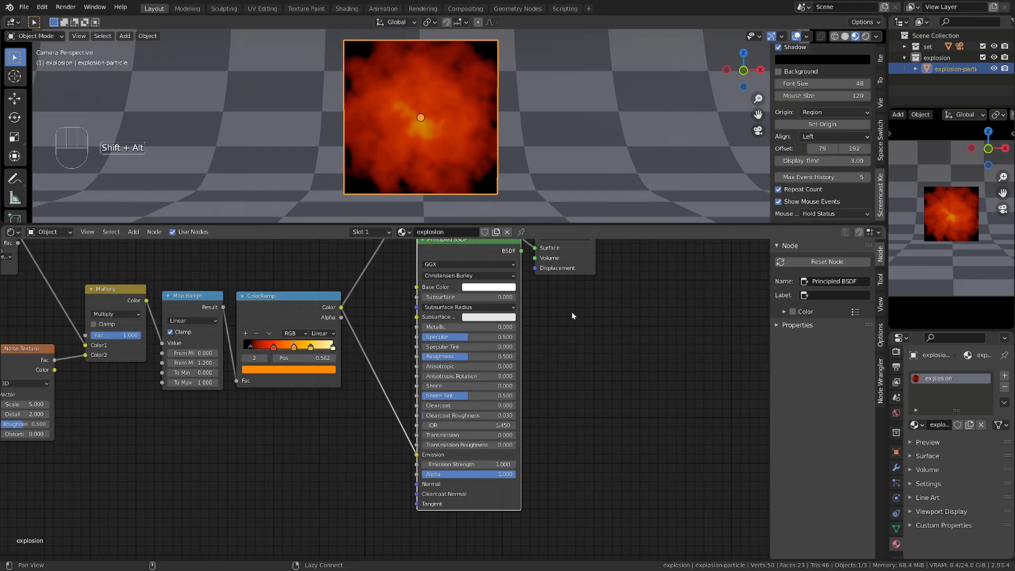
middle_click_drag(572, 312, 572, 358)
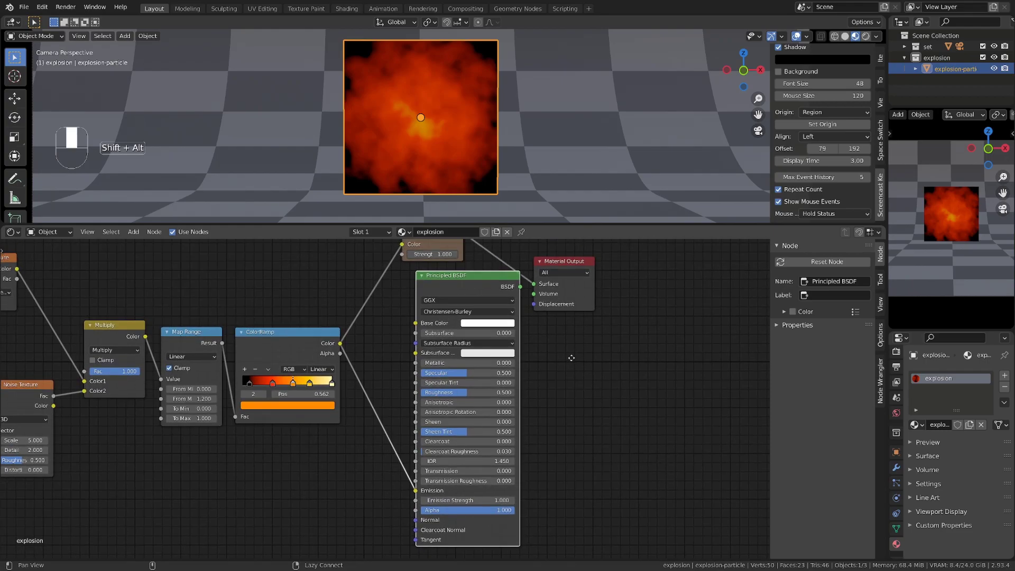
middle_click_drag(571, 358, 575, 374)
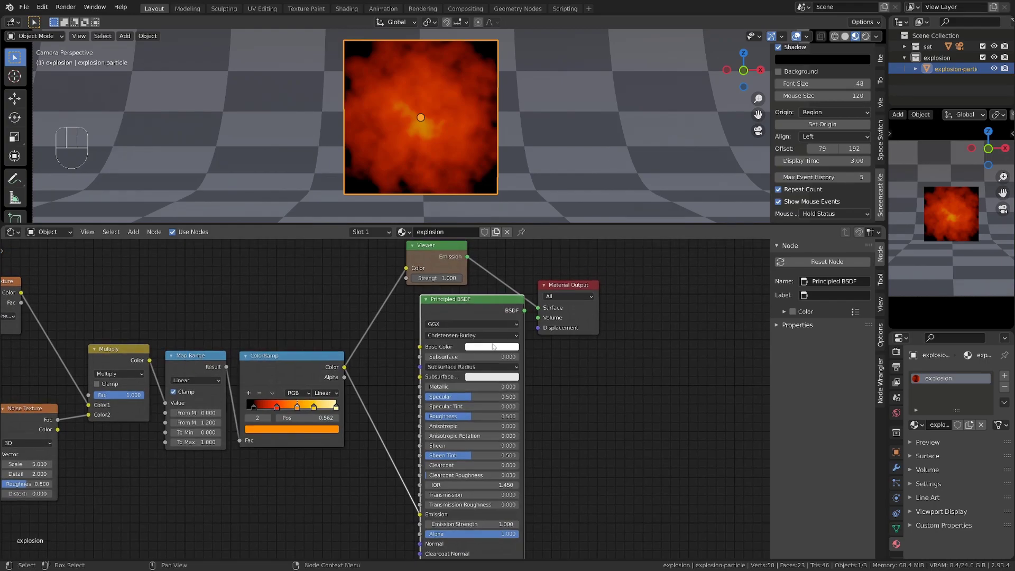
left_click(486, 296, "ctrl+shift")
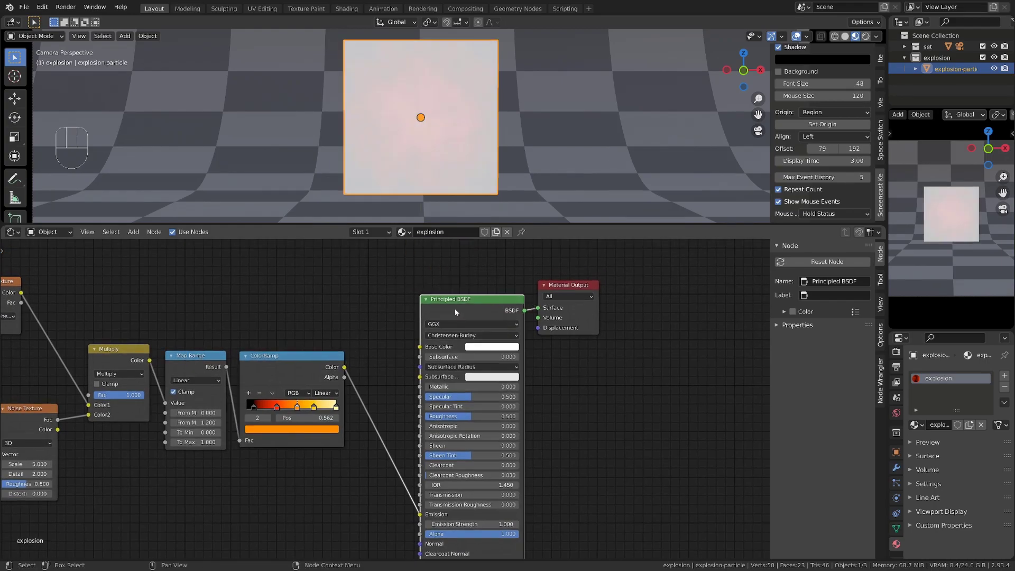
left_click(508, 347)
left_click_drag(543, 220, 543, 282)
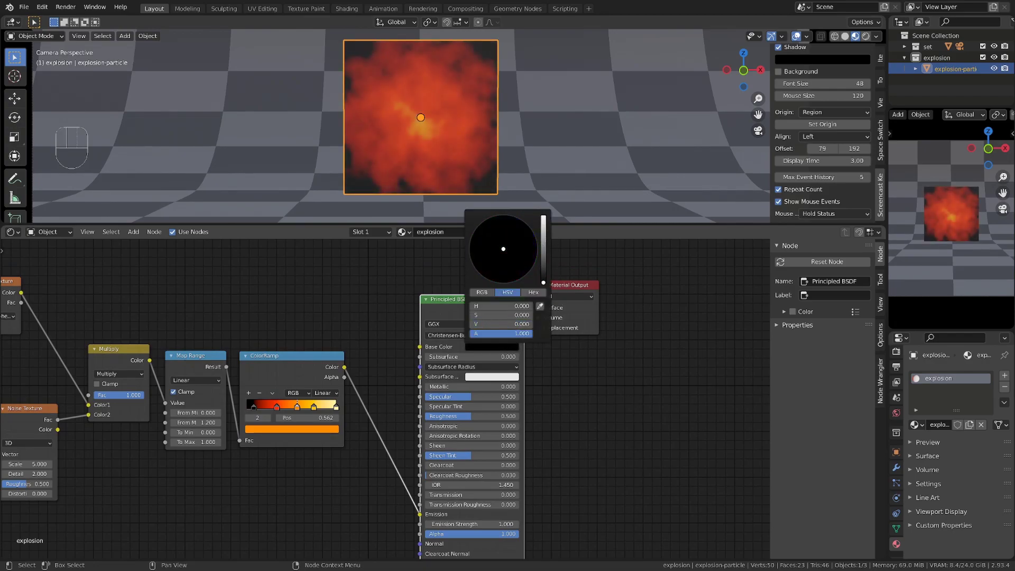
- Set the Map Range node's From Max to 0.420 to brighten the flame
middle_click_drag(366, 325, 381, 311)
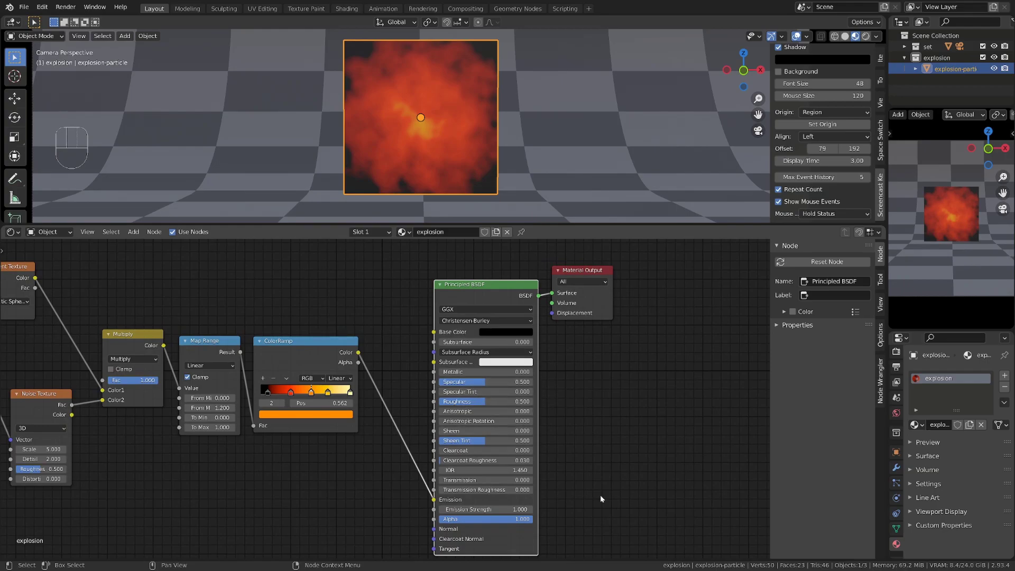
middle_click_drag(263, 455, 370, 449)
scroll(346, 446, "up", 3)
mouse_move(316, 398)
left_mouse_down("shift")
mouse_move(299, 398)
mouse_move(316, 397)
left_mouse_up("shift")
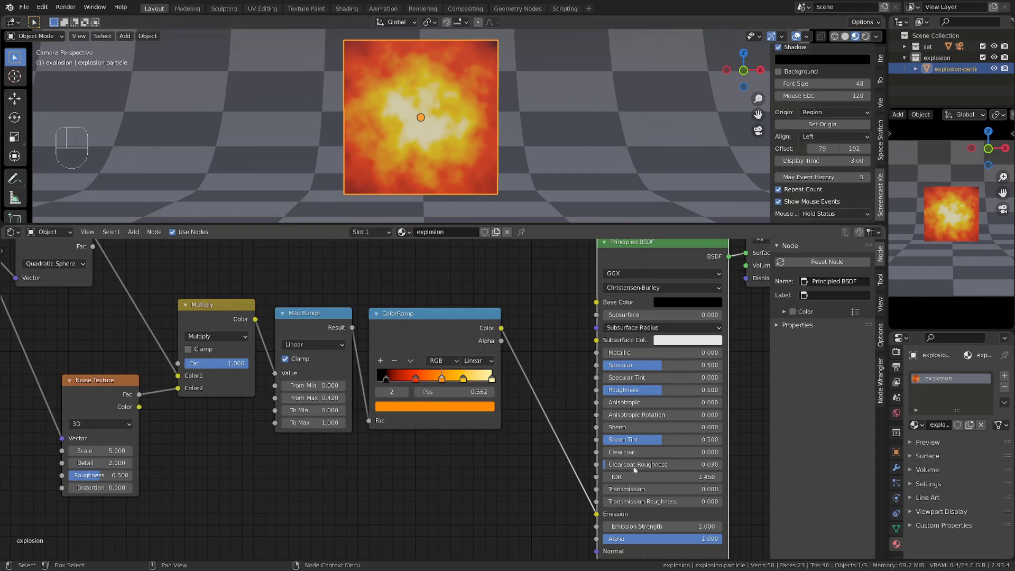
- Set the Principled BSDF's Emission Strength to 10
scroll(661, 504, "down", 1)
left_click(611, 507)
type("10")
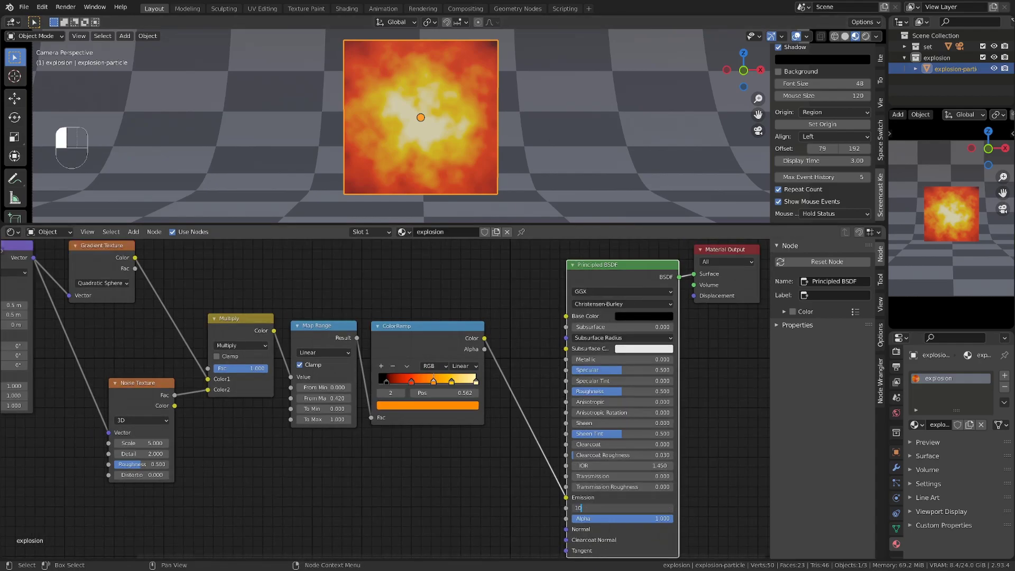
key("Return")
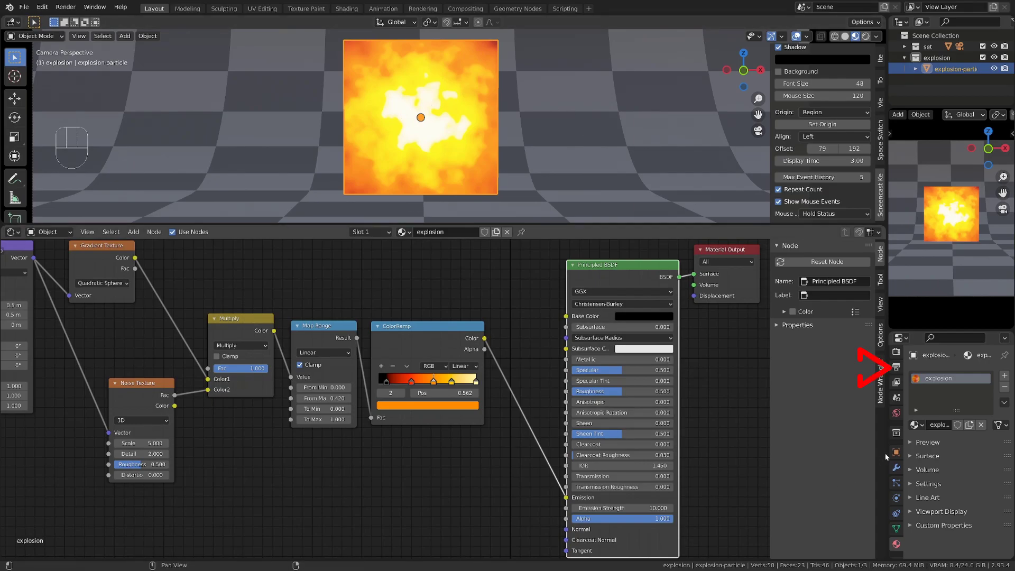
- Enable Bloom in the Eevee render settings and set the Map Range node's From Max to 1.000
left_click(896, 366)
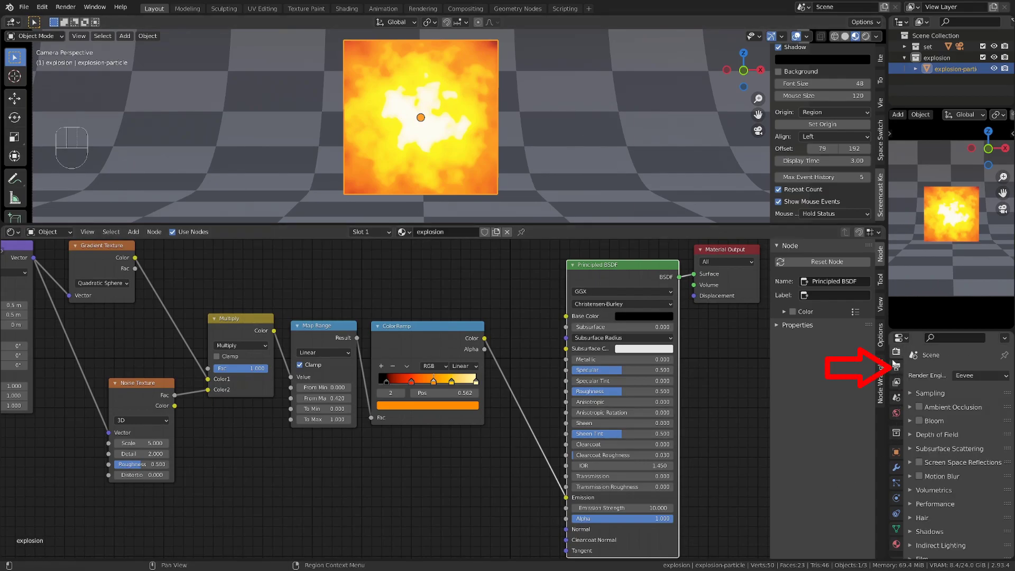
left_click(918, 420)
scroll(306, 99, "down", 2)
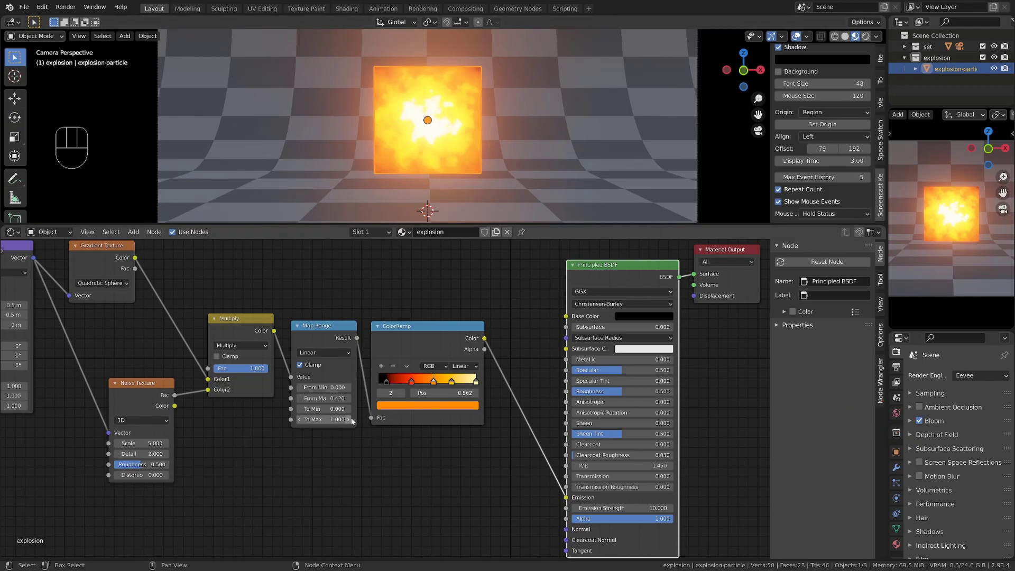
mouse_move(325, 398)
left_mouse_down("shift")
mouse_move(576, 398)
mouse_move(306, 397)
mouse_move(486, 398)
left_mouse_up("shift")
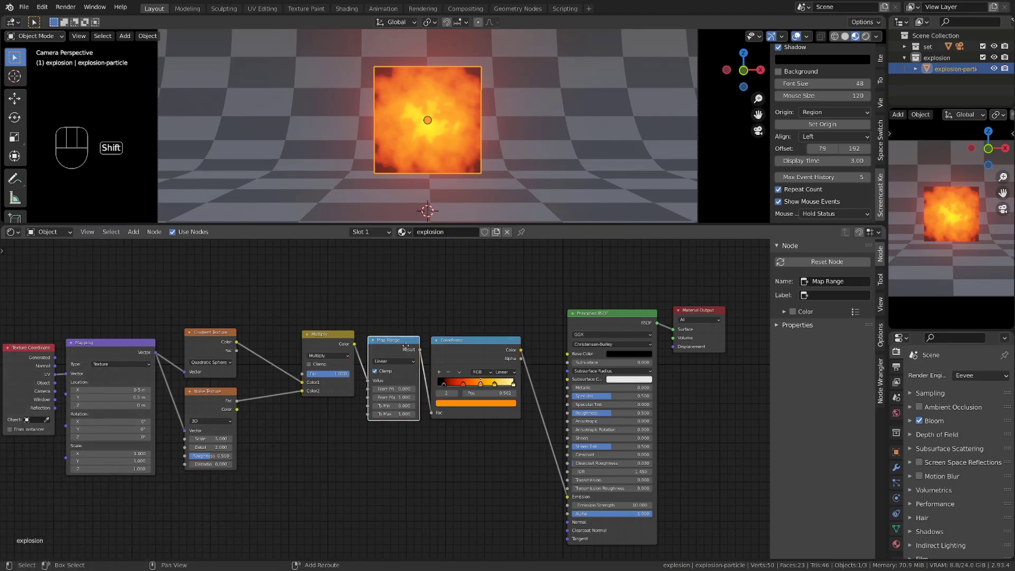
- Try driving the Principled BSDF's Alpha with a duplicate Map Range node fed by the original one's result
key("shift+d")
left_click(465, 426)
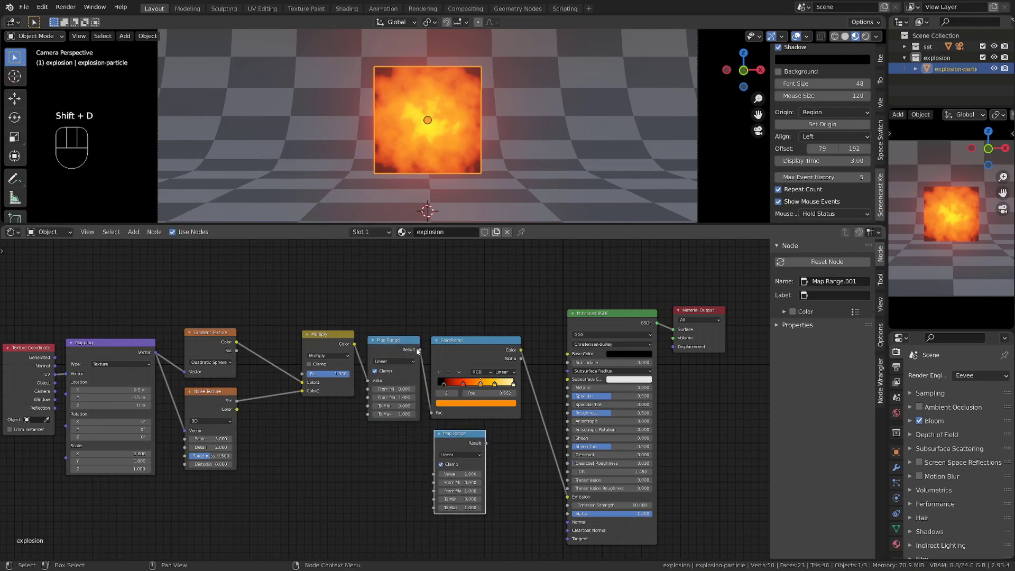
left_click_drag(420, 352, 434, 475)
middle_click_drag(519, 477, 443, 439)
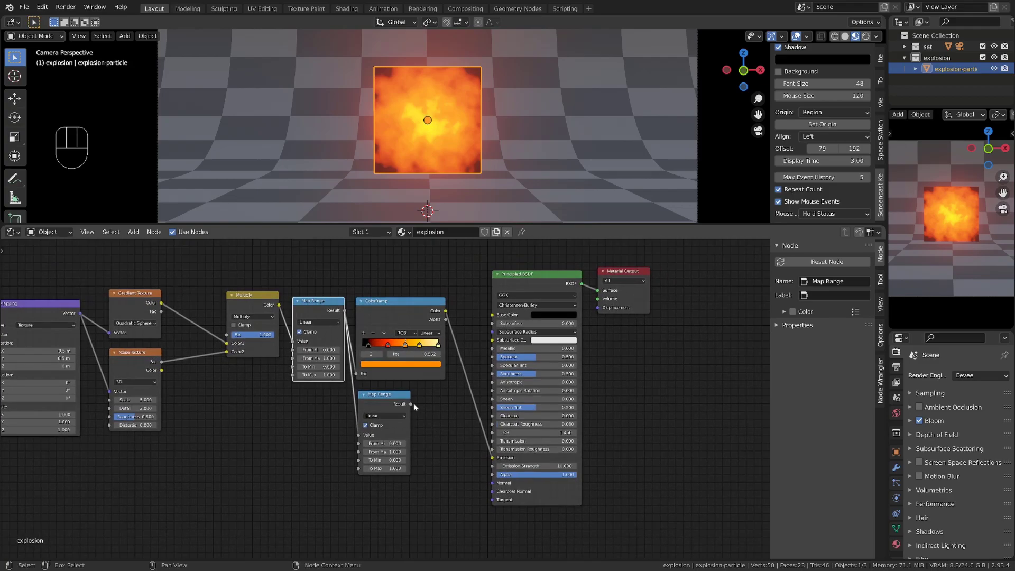
left_click_drag(411, 404, 491, 475)
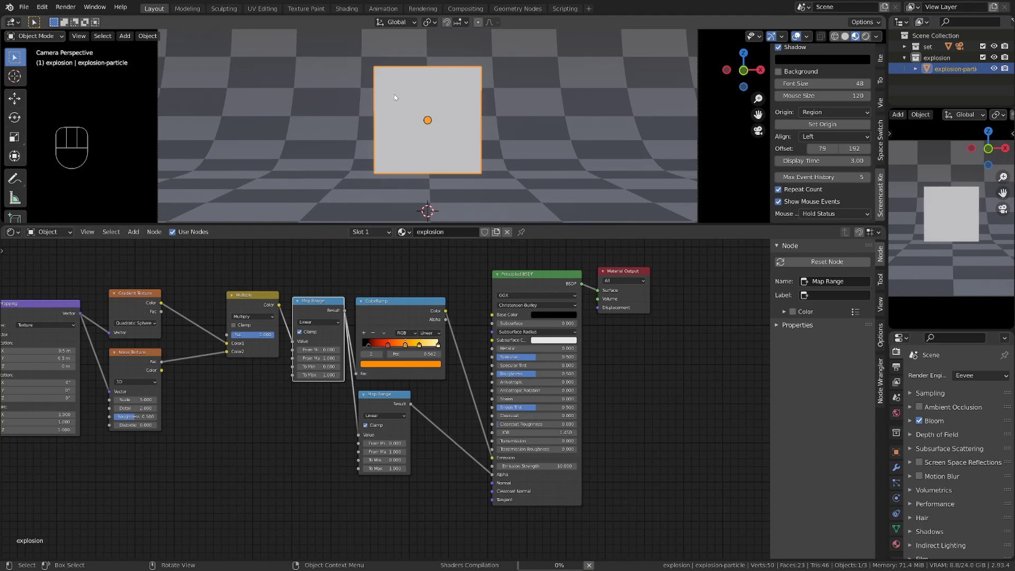
scroll(410, 139, "up", 1)
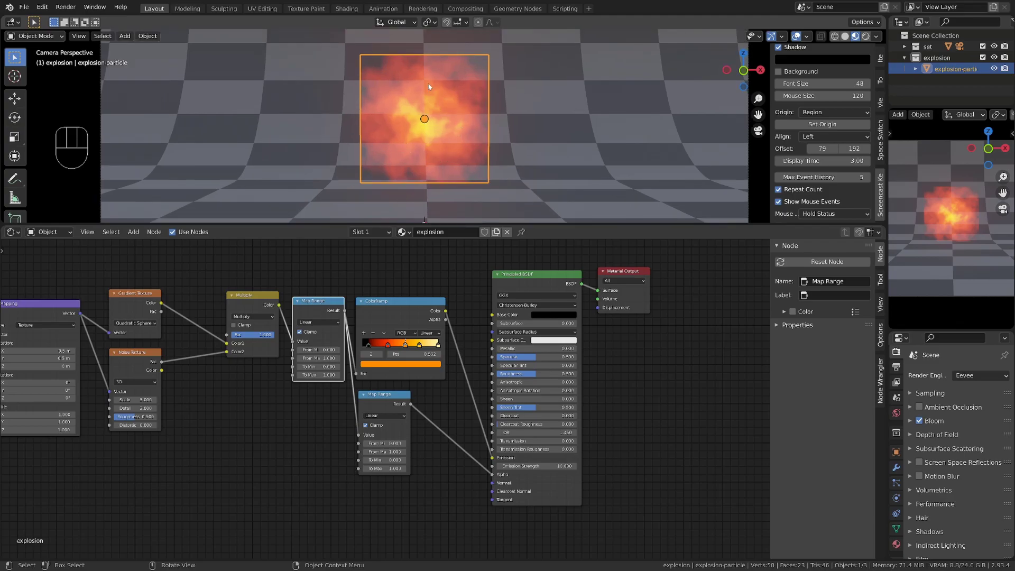
scroll(377, 480, "up", 1)
left_click_drag(383, 450, 401, 450)
- Feed the Map Range result through a second, black-to-white ColorRamp into Alpha, with its white stop at 0.406
left_click_drag(338, 295, 326, 474)
left_click_drag(326, 474, 352, 477)
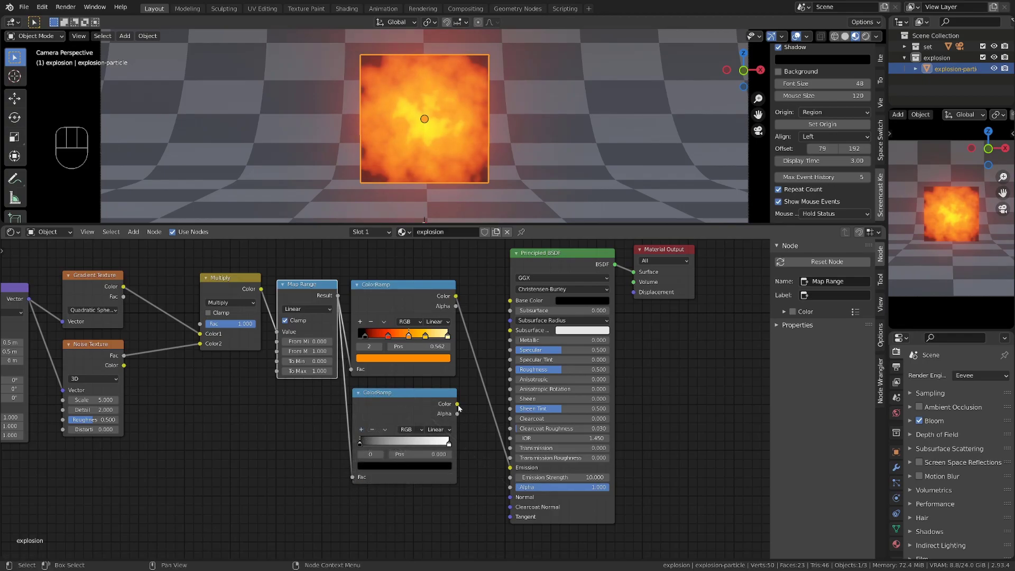
left_click_drag(458, 404, 509, 487)
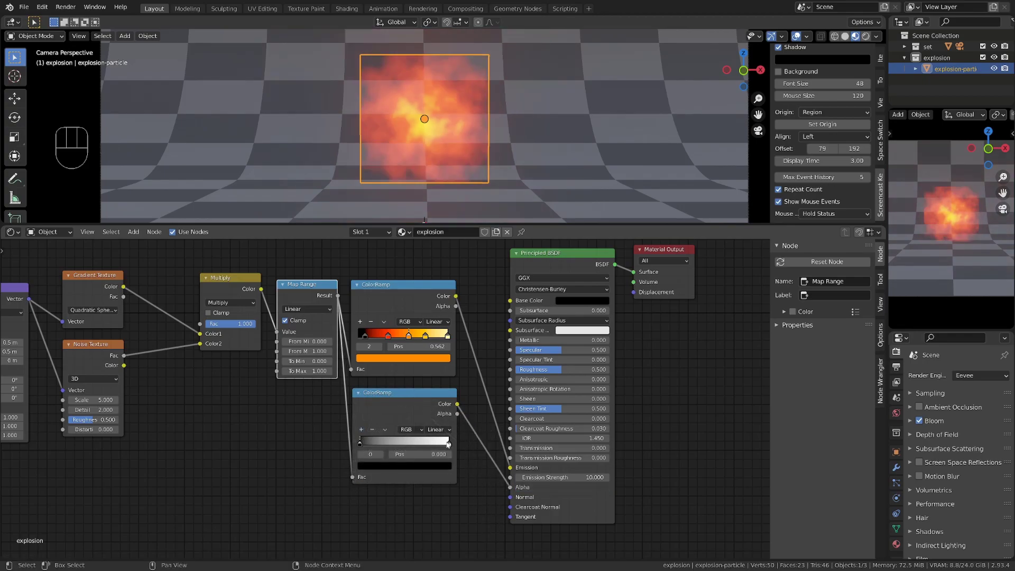
left_click_drag(448, 444, 395, 443)
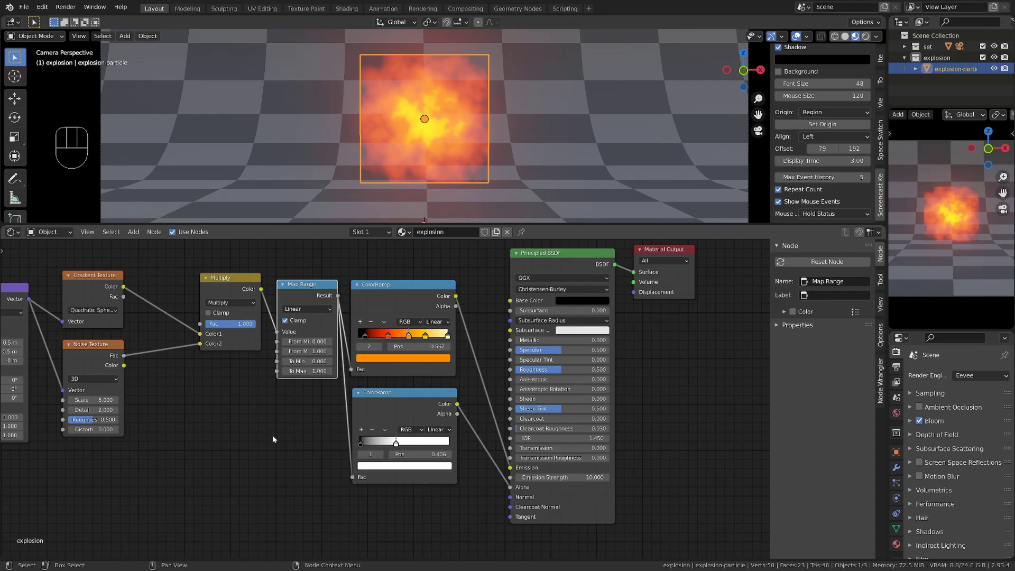
- Move the Texture Coordinate, Mapping, Gradient and Noise Texture nodes away from Multiply to make room
scroll(273, 437, "down", 2)
middle_click_drag(278, 433, 521, 406)
left_click_drag(112, 265, 421, 394)
key("g")
left_click(439, 406)
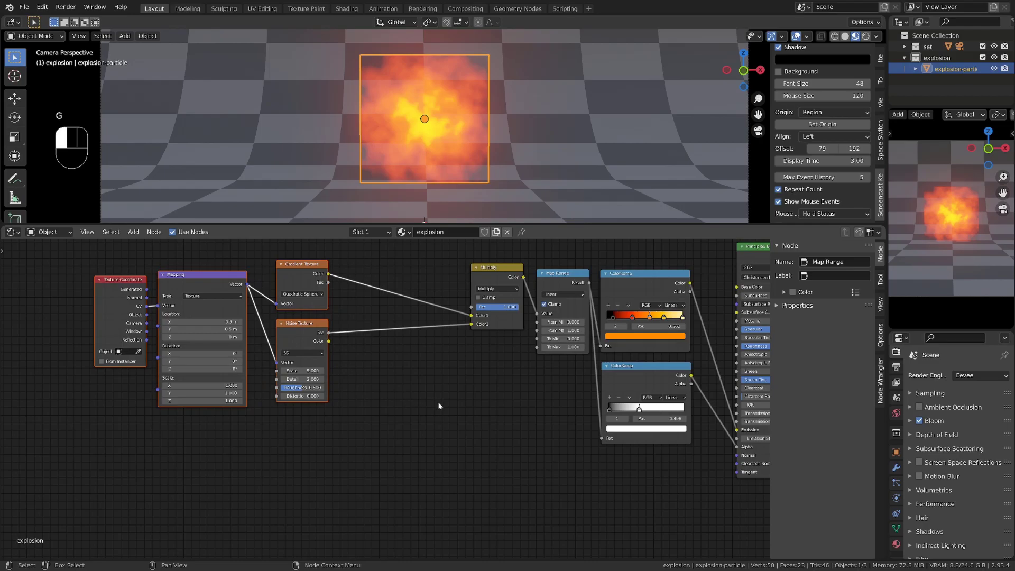
- Duplicate the black-to-white ColorRamp and insert the copy between the Noise Texture and Multiply nodes
left_click(658, 379)
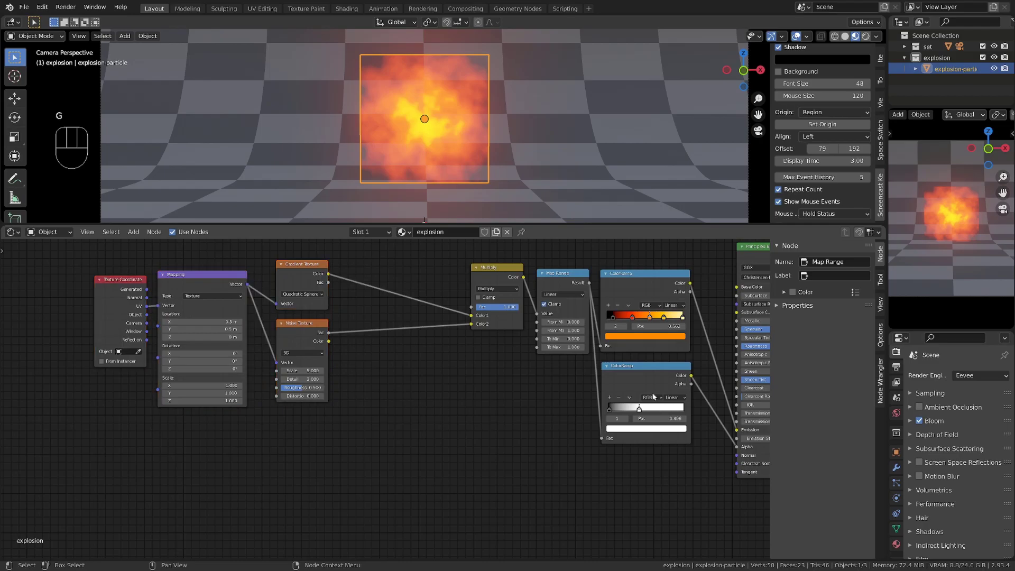
key("shift+d")
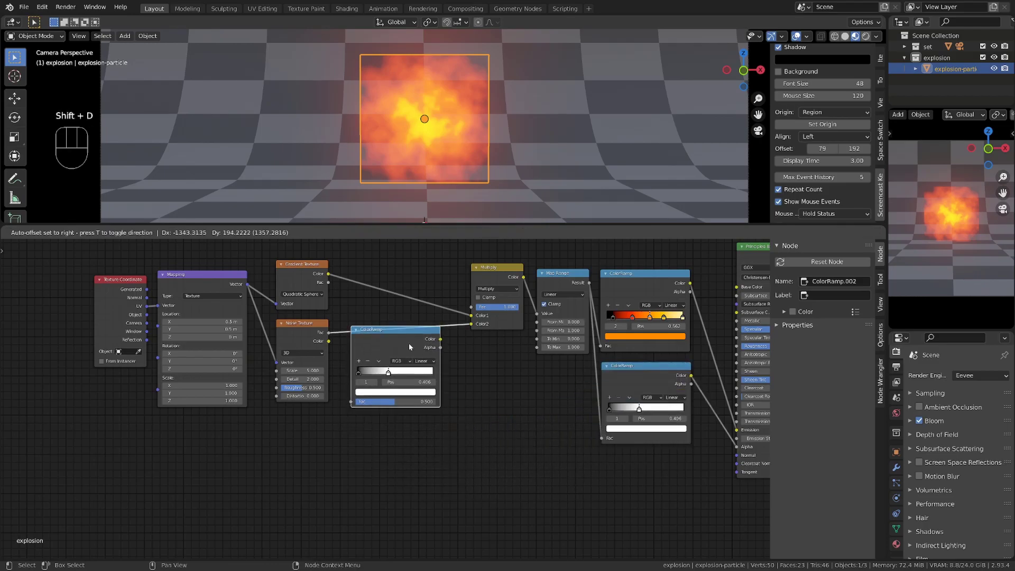
left_click(418, 341)
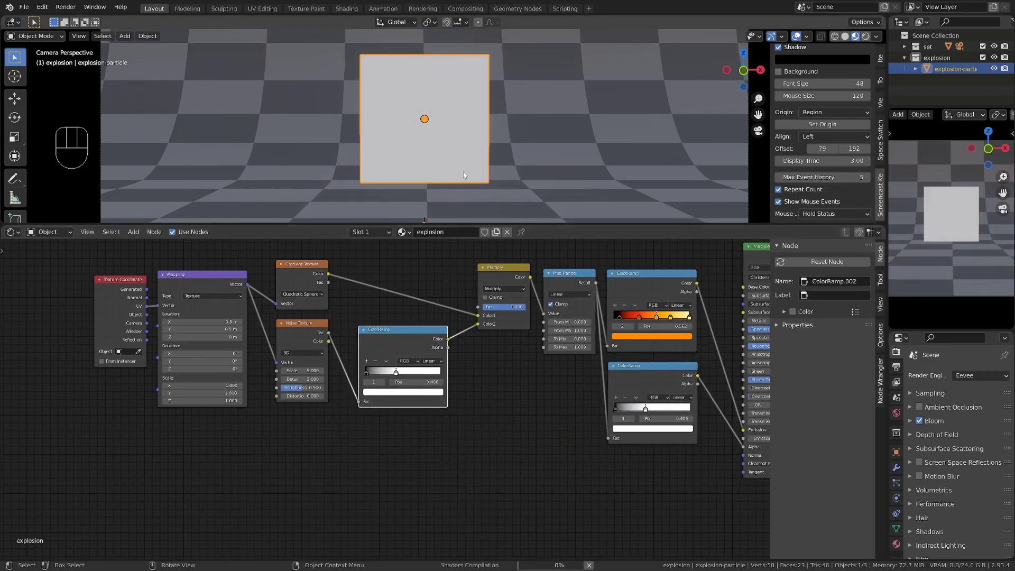
- Increase the noise ColorRamp's contrast by moving the black stop to 0.299 and pulling the white stop inward
scroll(395, 376, "up", 3)
left_click_drag(398, 365, 456, 365)
left_click_drag(361, 364, 387, 364)
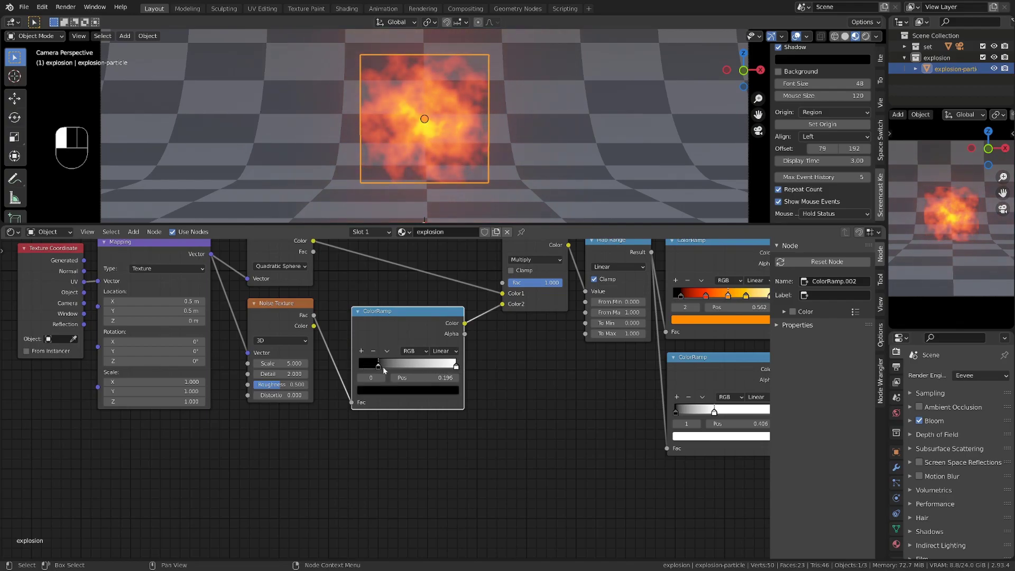
left_click_drag(455, 365, 391, 366)
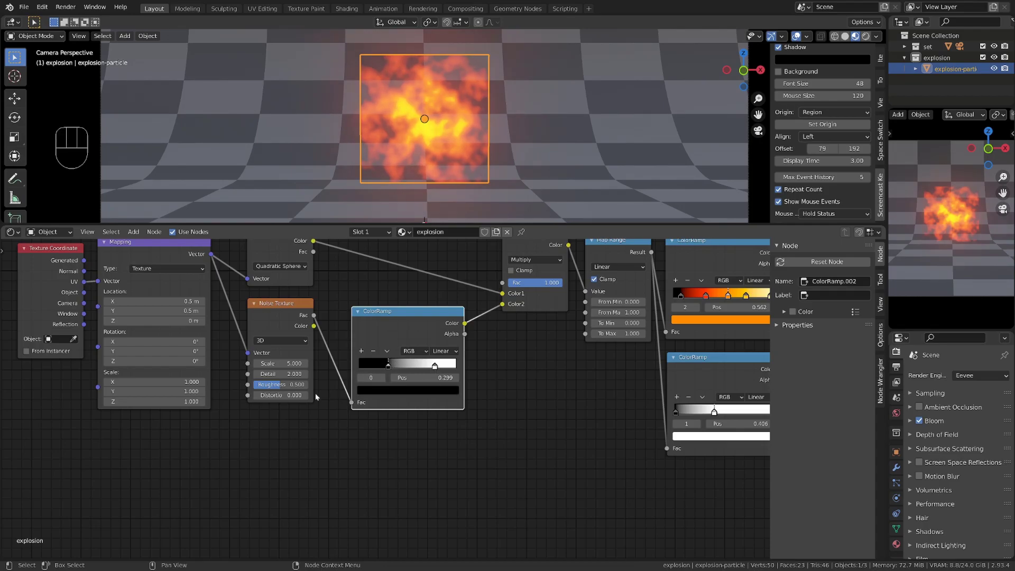
- Set the Noise Texture's Detail to 8
left_click(280, 374)
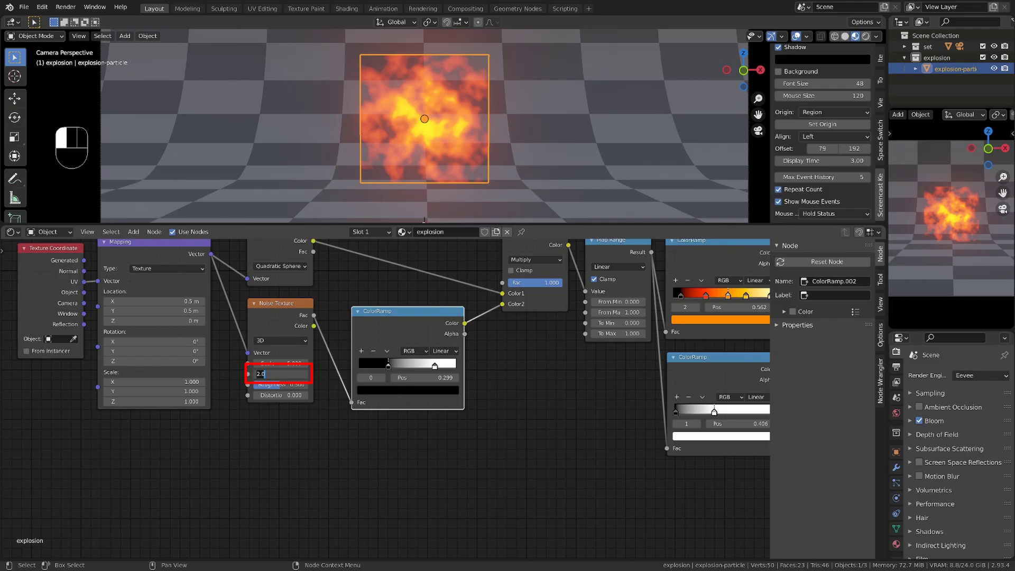
type("8")
key("Return")
scroll(395, 114, "up", 1)
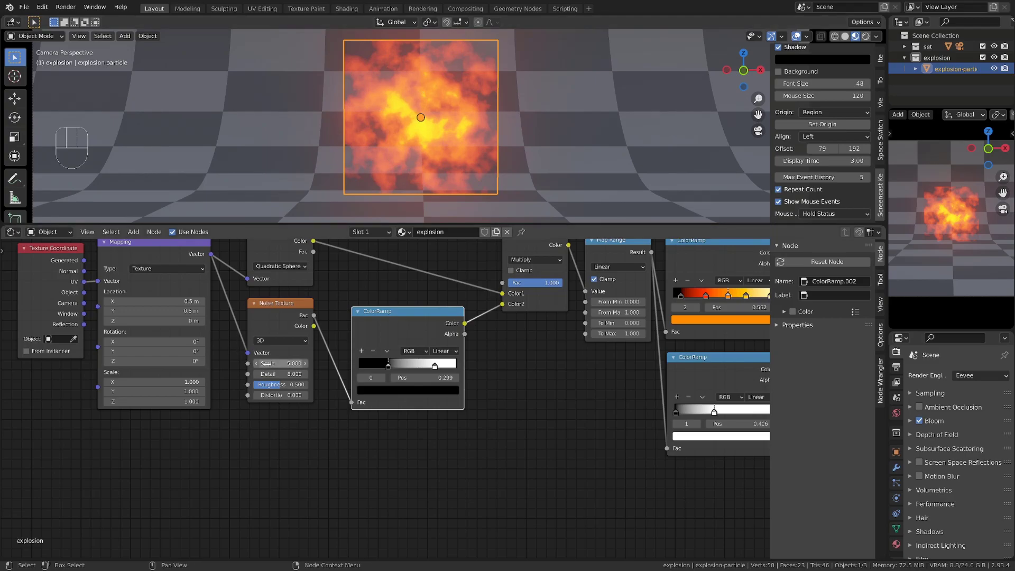
- Reduce the Noise Texture's Detail to 5
double_click(280, 373)
type("5")
key("Return")
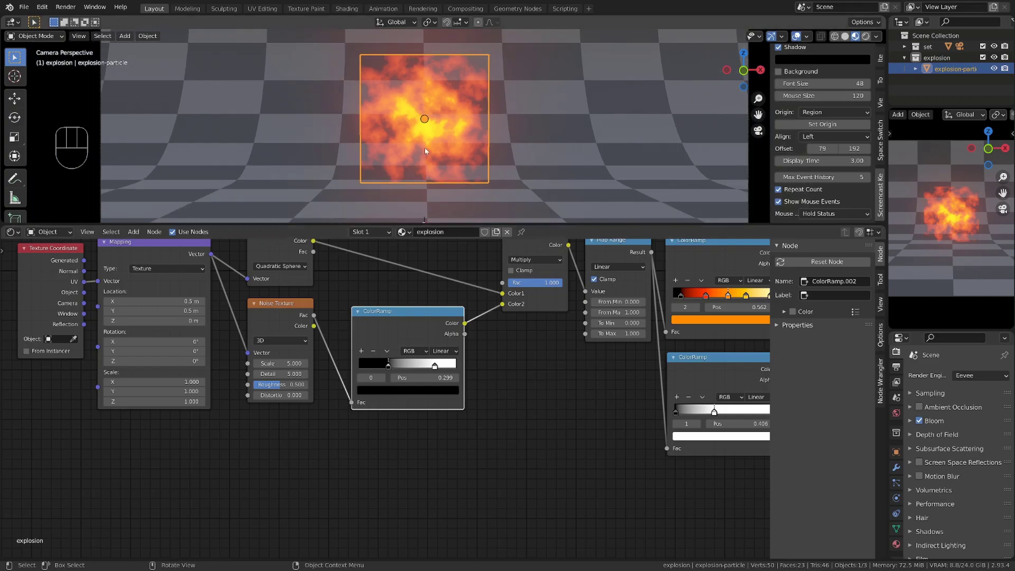
- Rearrange the Noise Texture, its ColorRamp and the Gradient Texture so there is space between the two branches
scroll(368, 400, "down", 2)
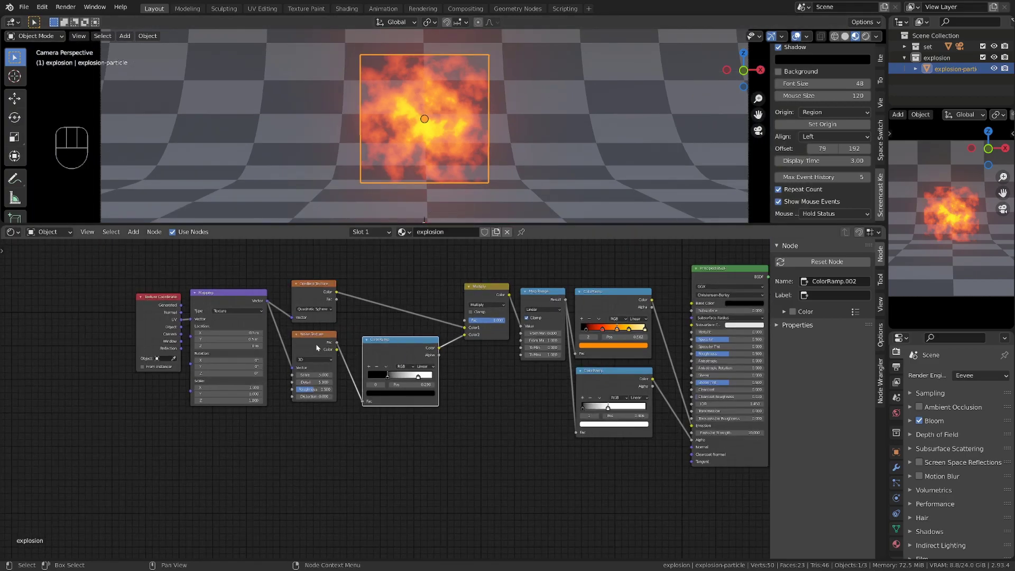
left_click_drag(316, 344, 308, 366)
left_click(388, 356)
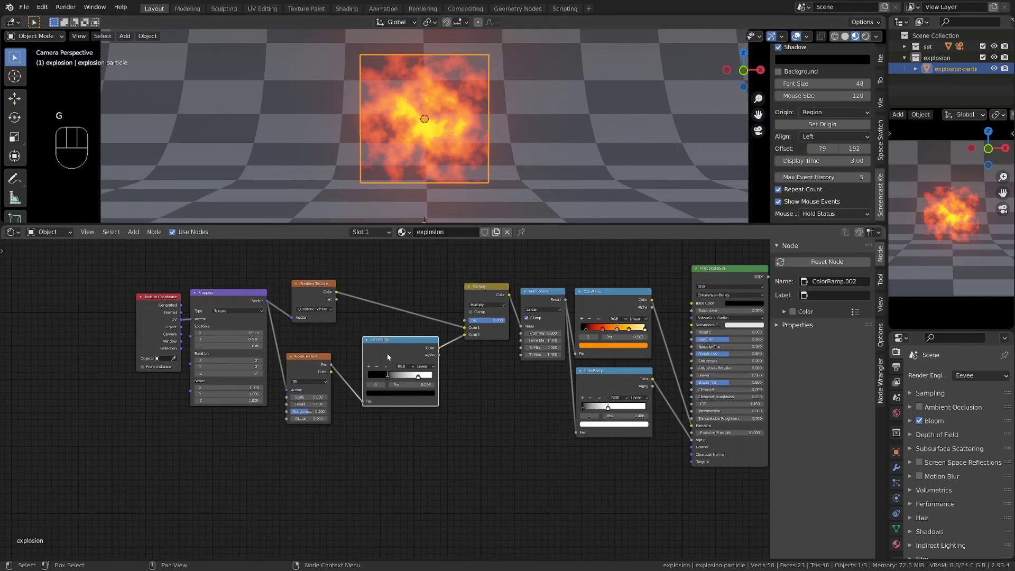
key("g")
left_click(379, 371)
left_click(316, 296)
key("g")
left_click(312, 299)
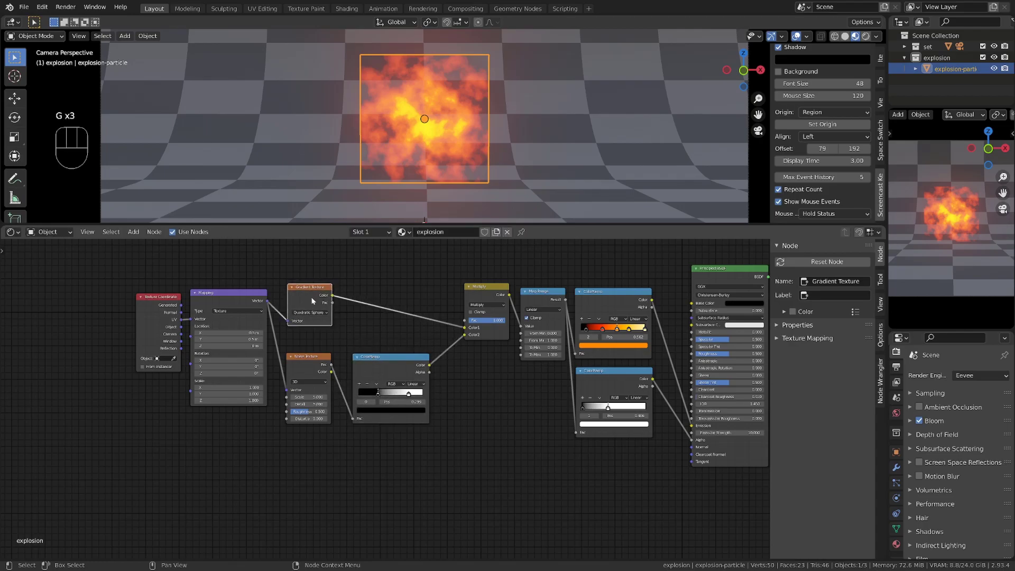
- Duplicate the Map Range node and insert the copy between the Gradient Texture and Multiply
scroll(491, 318, "up", 2)
left_click(550, 330)
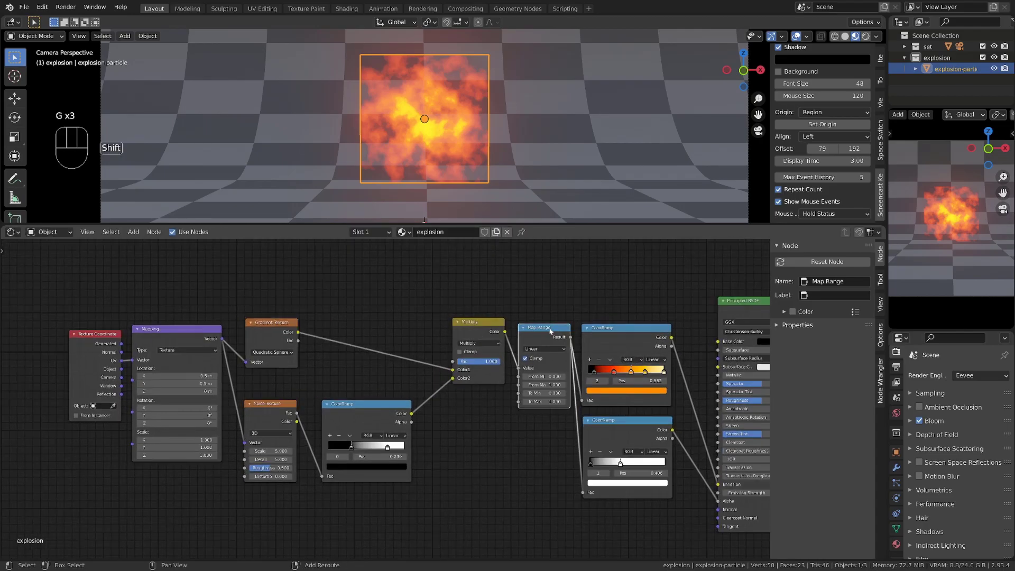
key("shift+d")
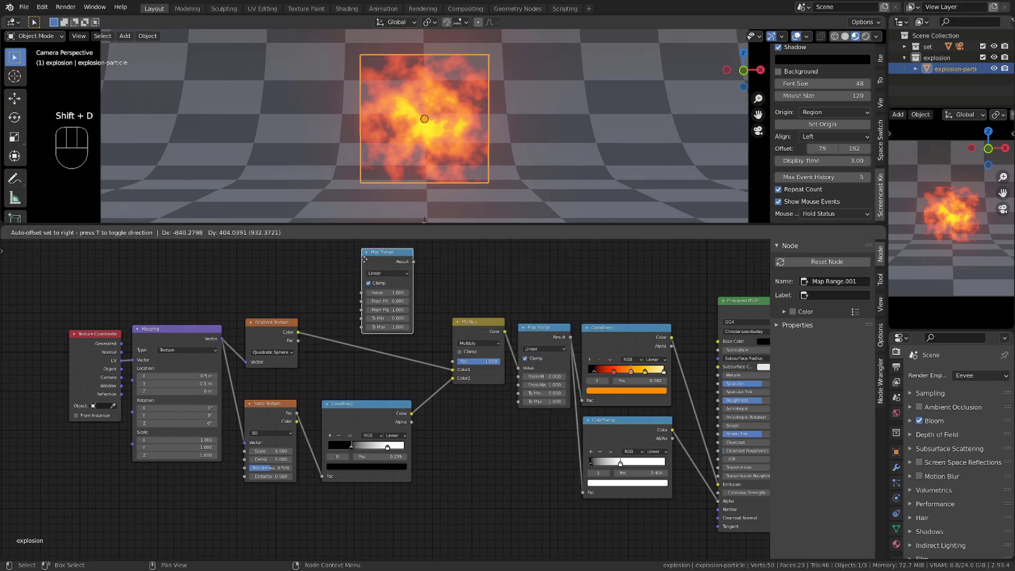
left_click(348, 282)
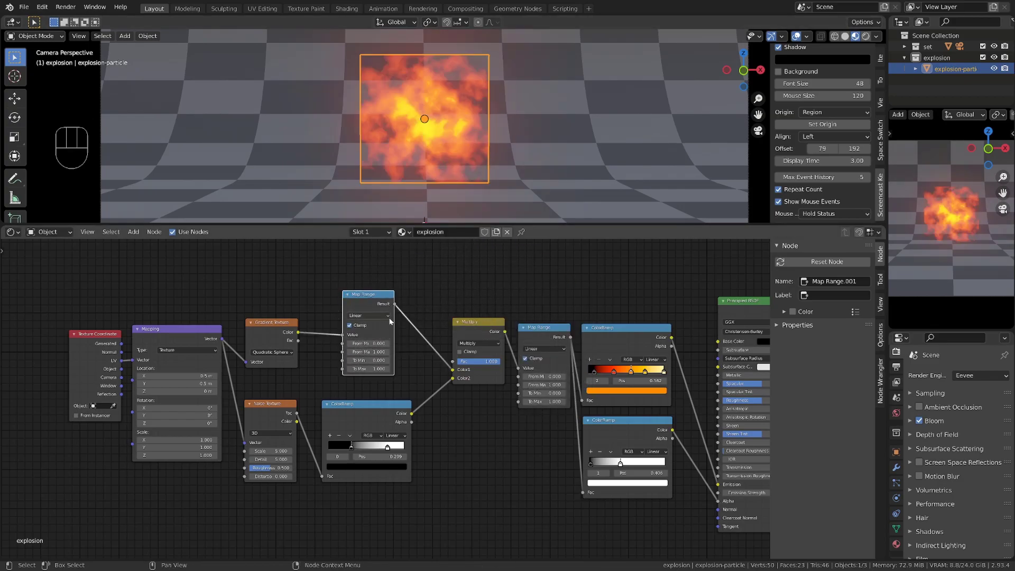
- Shrink the gradient with its Map Range node by setting From Min to 0.270 and From Max to 1
scroll(370, 333, "up", 1)
left_click_drag(382, 334, 331, 342, "shift")
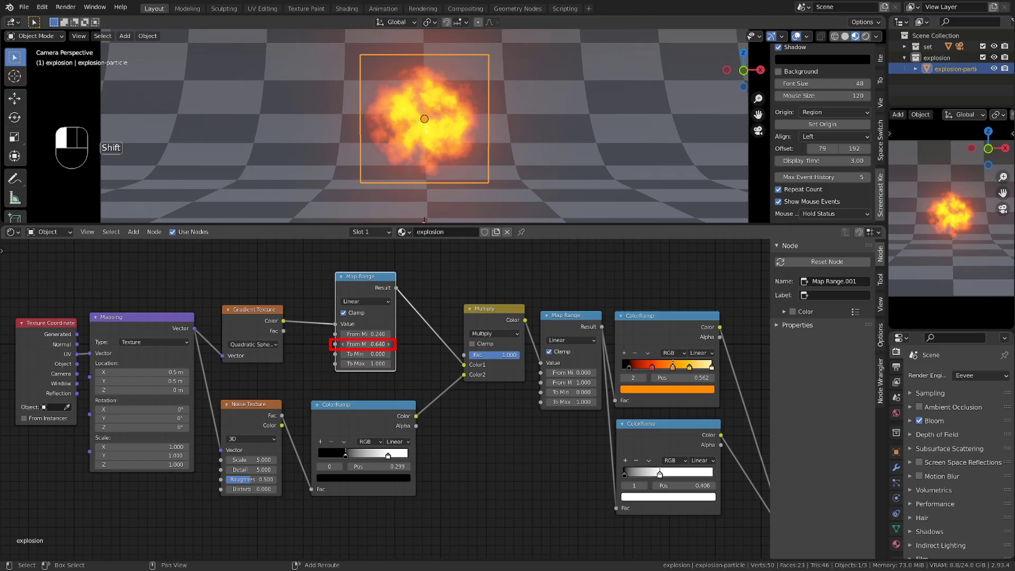
left_click_drag(331, 342, 368, 334, "shift")
left_click(378, 344)
type("1")
key("Return")
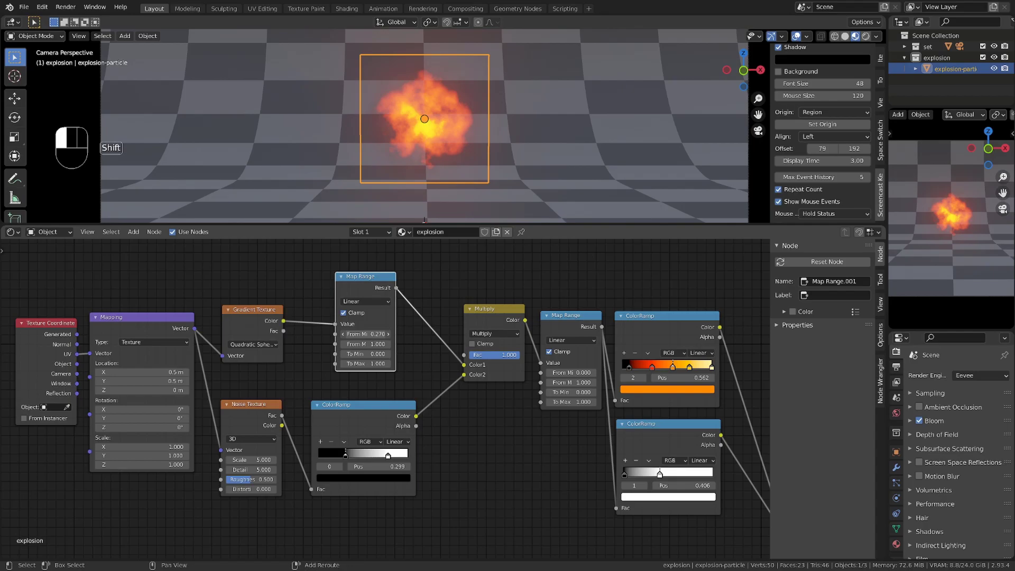
- Try a To Max of 1.650 on the gradient's Map Range node, and set it back to 1
left_click_drag(368, 334, 378, 363, "shift")
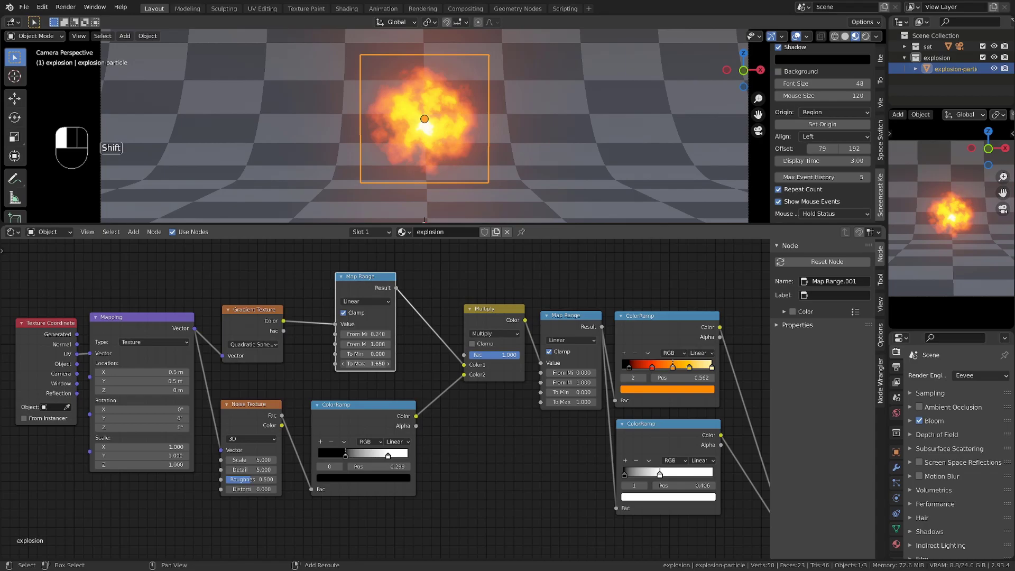
mouse_move(365, 364)
left_mouse_down("shift")
mouse_move(307, 363)
mouse_move(324, 364)
left_mouse_up("shift")
double_click(354, 363)
type("1")
key("Return")
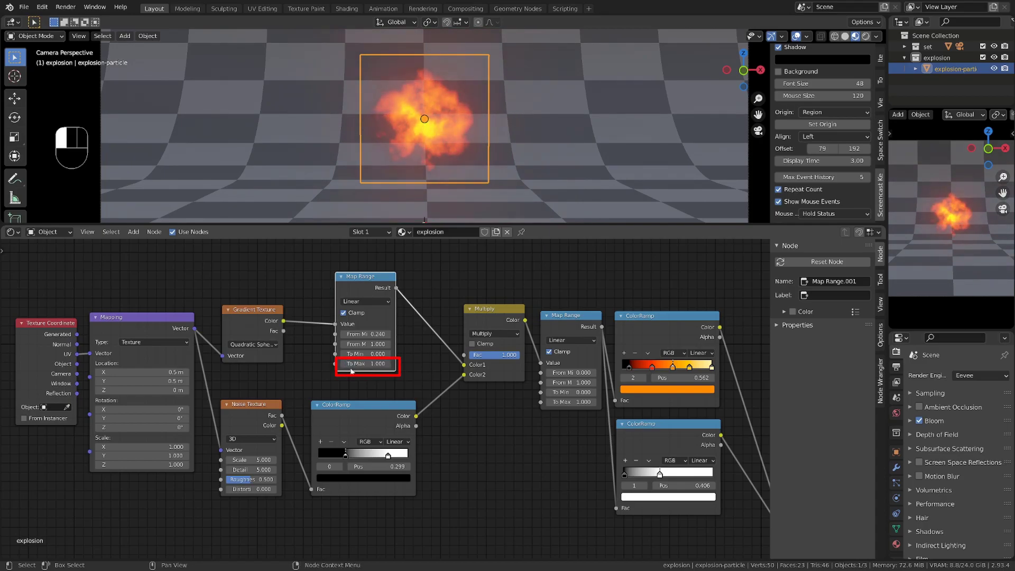
- Fine-tune the From Min of the gradient's Map Range node to 0.250
double_click(364, 333)
type("0.24")
key("Return")
left_click_drag(369, 364, 369, 335, "shift")
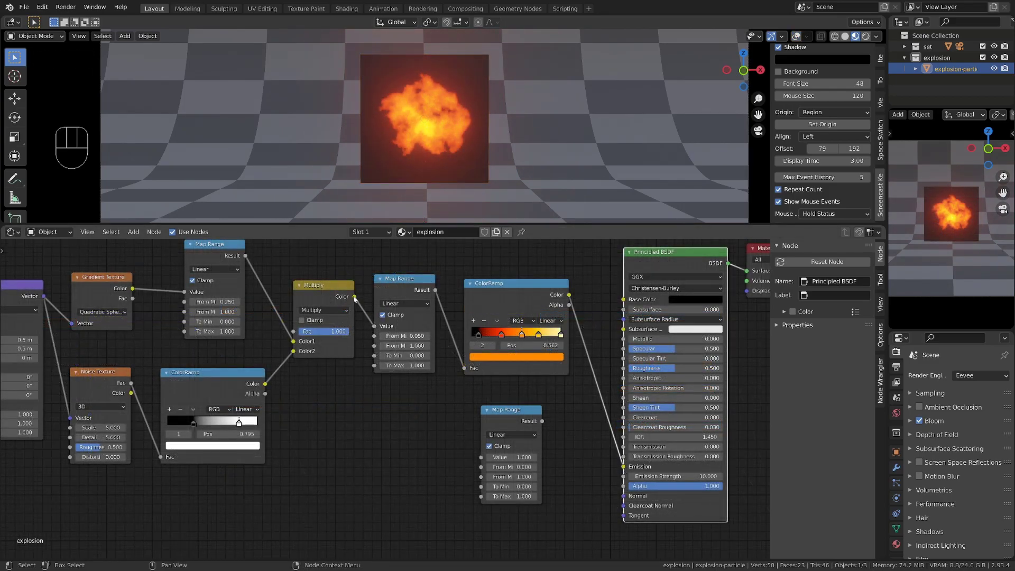
- Route the Multiply colour through the unconnected Map Range node into the Principled BSDF's Alpha, and set its From Max to 0.050
left_click_drag(355, 297, 481, 464)
left_click_drag(507, 417, 624, 486)
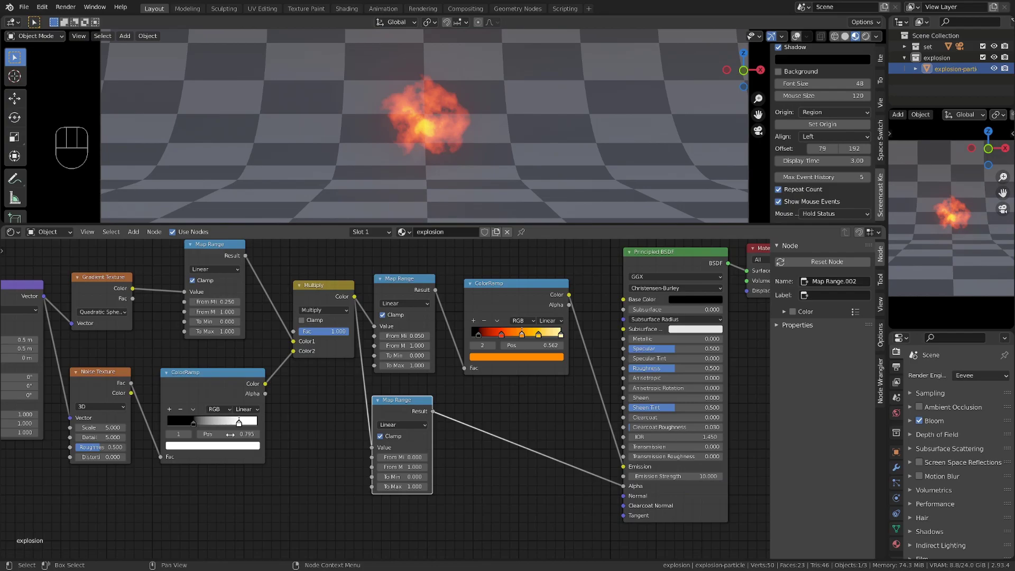
scroll(385, 402, "up", 1)
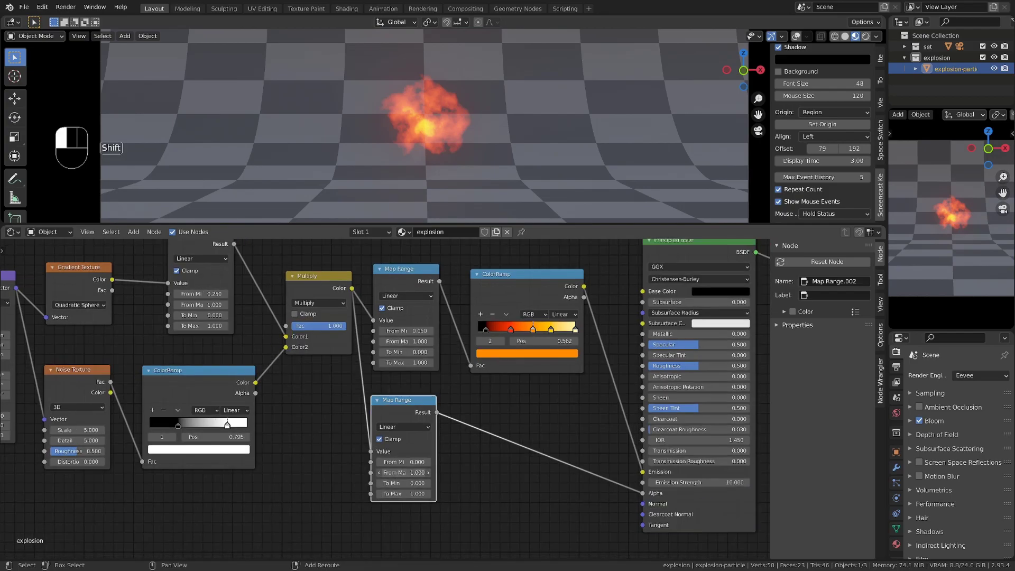
left_click_drag(405, 472, 377, 472, "shift")
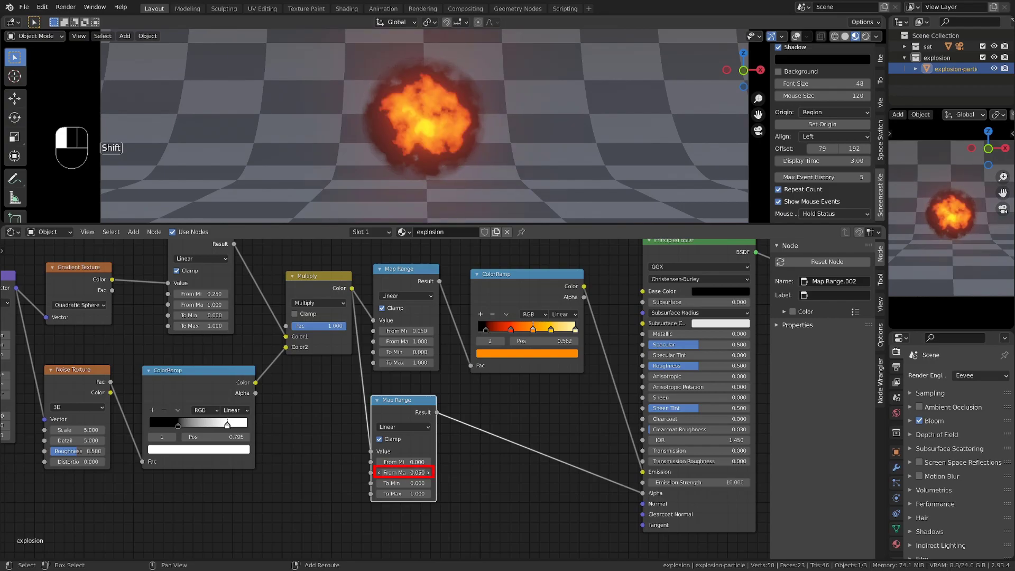
- Move the flame ColorRamp's black stop to 0.105 and align the Alpha Map Range node beneath the flame's one
left_click_drag(485, 331, 489, 332)
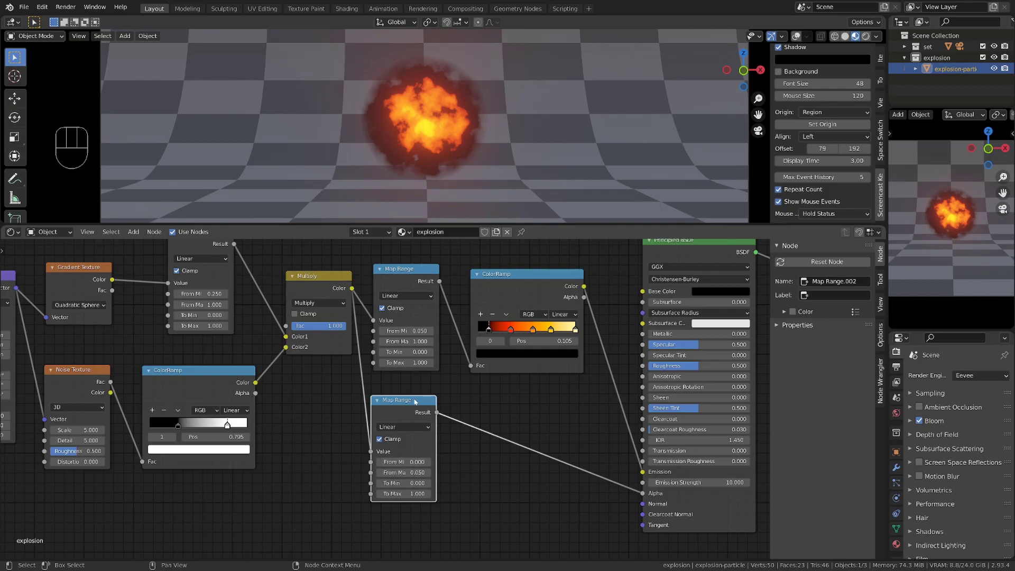
left_click_drag(409, 409, 414, 402)
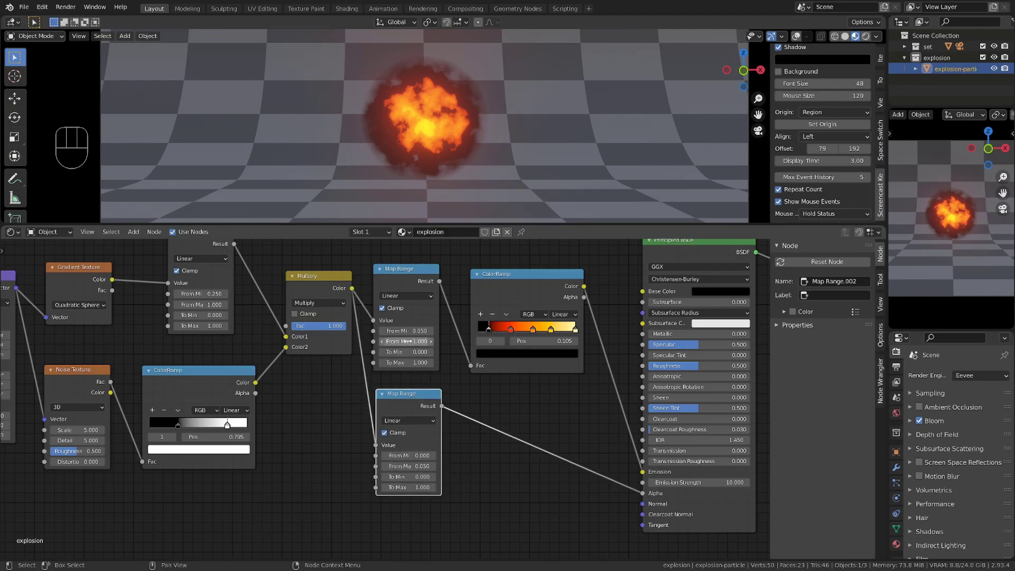
- Try a From Max of 3.180 on the gradient's Map Range and a From Min of 0 on the flame's Map Range
left_click_drag(206, 305, 330, 305, "shift")
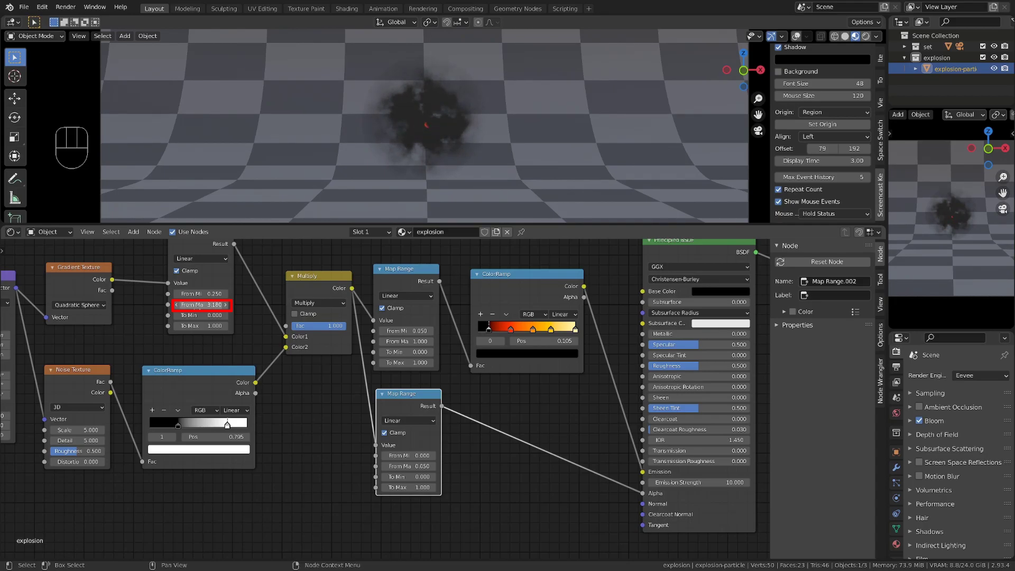
left_click(407, 330)
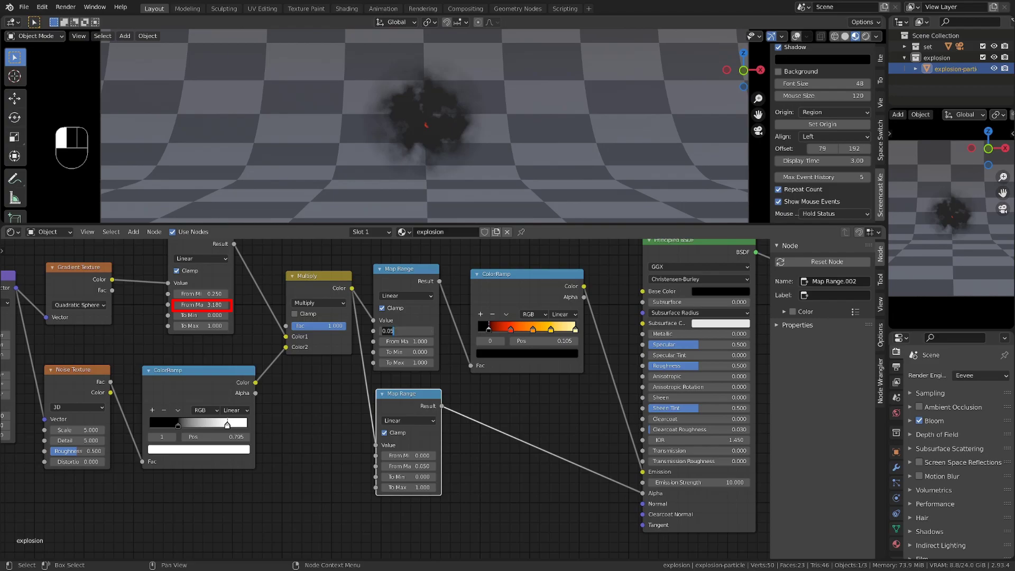
key("BackSpace")
key("Return")
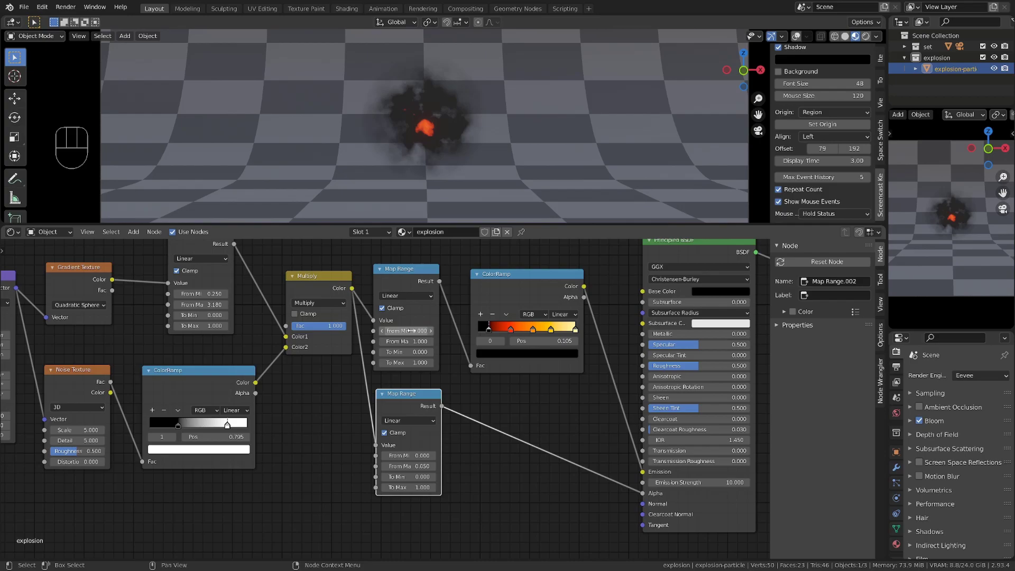
- Set the flame Map Range's From Min to 0.080 and return the gradient Map Range's From Max to 1
double_click(405, 331)
type("0.18")
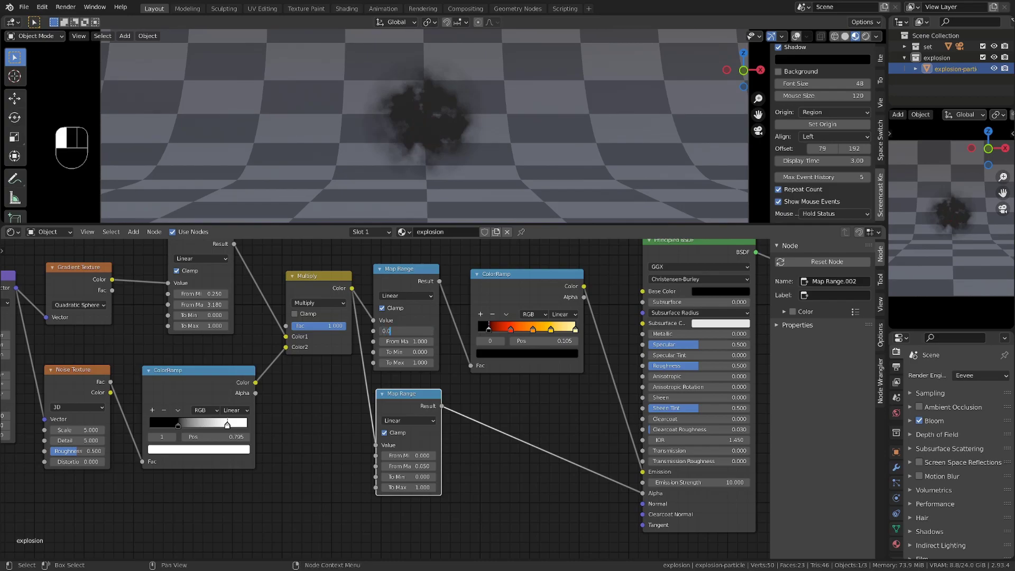
left_click_drag(206, 305, 201, 305, "shift")
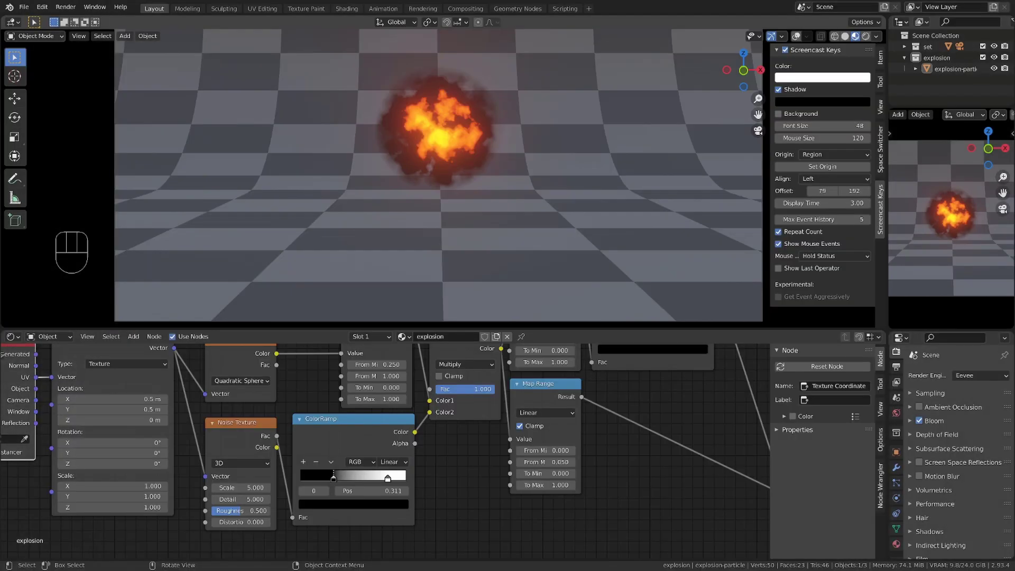
- Switch the Noise Texture to 4D and adjust its W value to 0.240
left_click(242, 434)
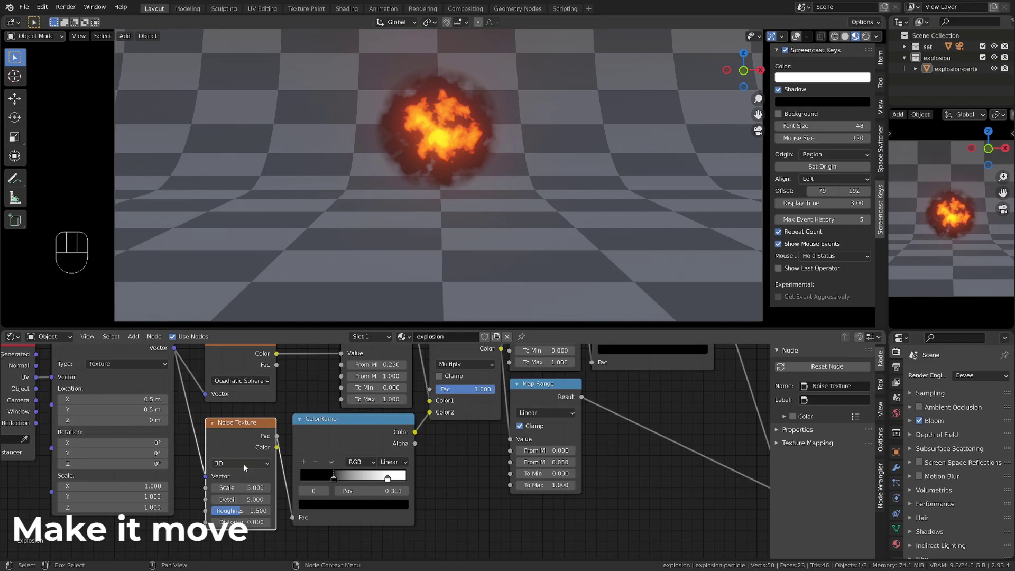
scroll(243, 464, "down", 1)
left_click_drag(326, 330, 327, 200)
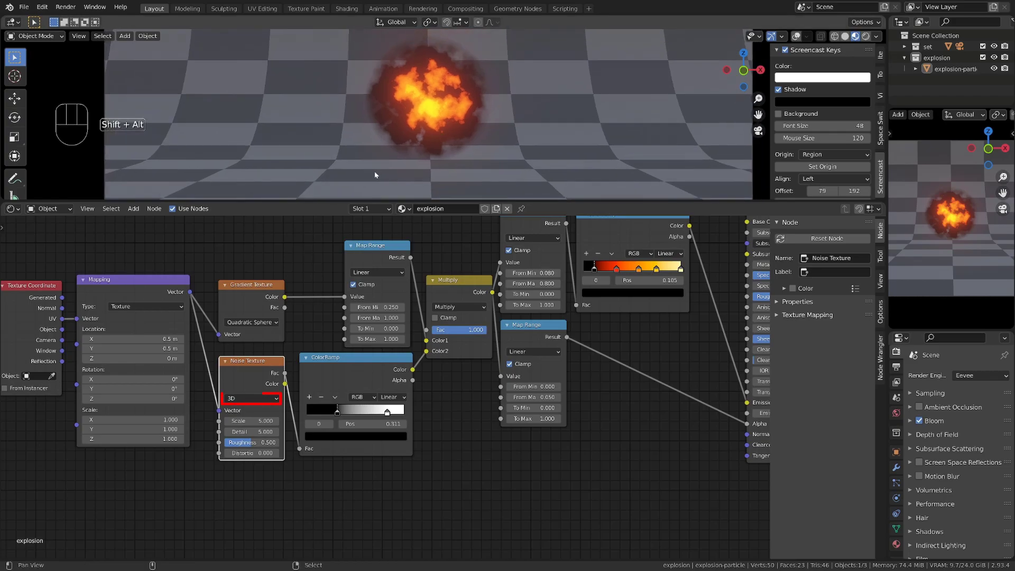
left_click(251, 398)
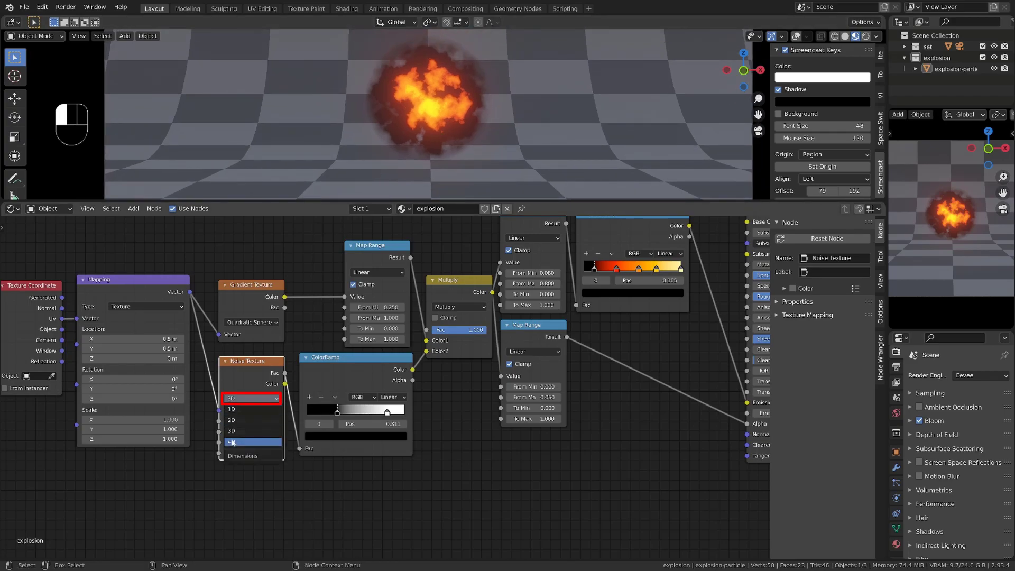
left_click(234, 441)
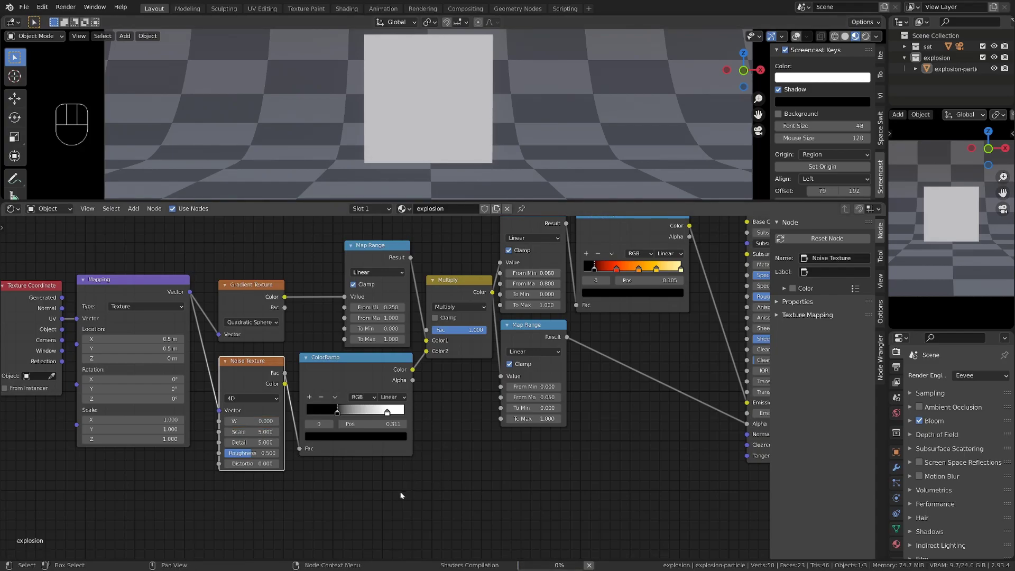
left_click(247, 421)
left_click_drag(247, 421, 260, 421, "shift")
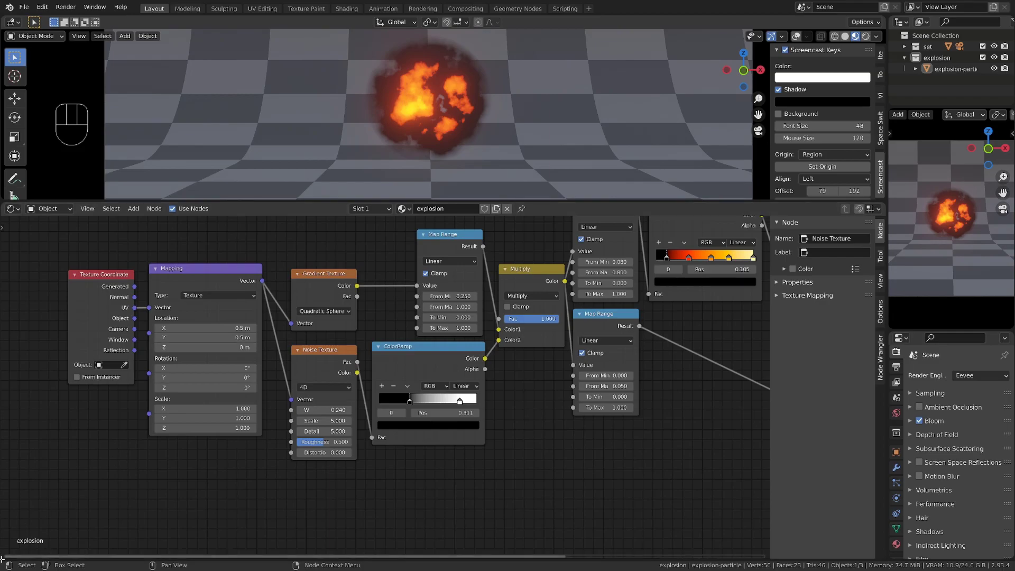
- Split a narrow area off below the node editor and turn it into a Timeline
left_click_drag(2, 559, 8, 520)
left_click(10, 520)
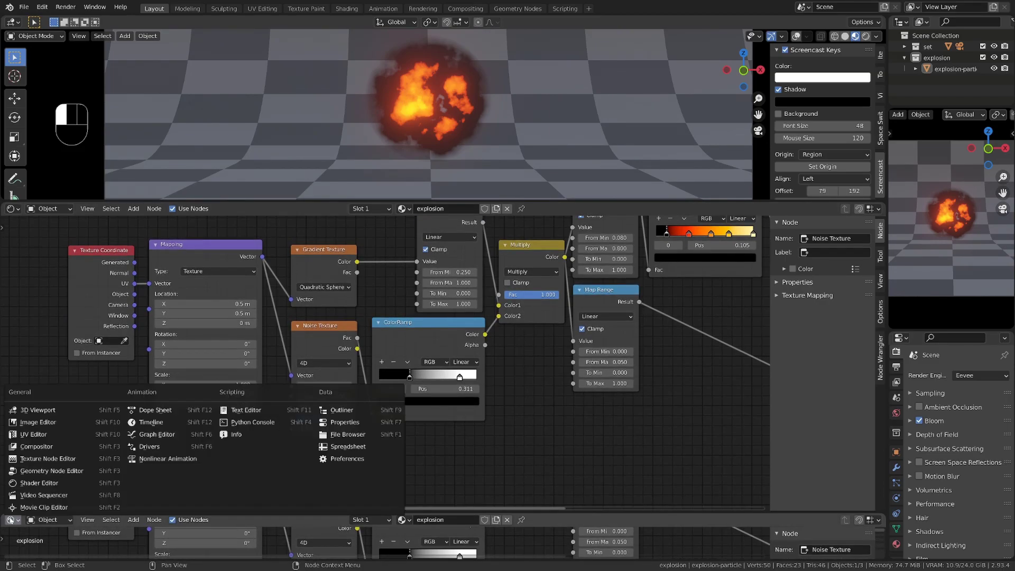
left_click(158, 422)
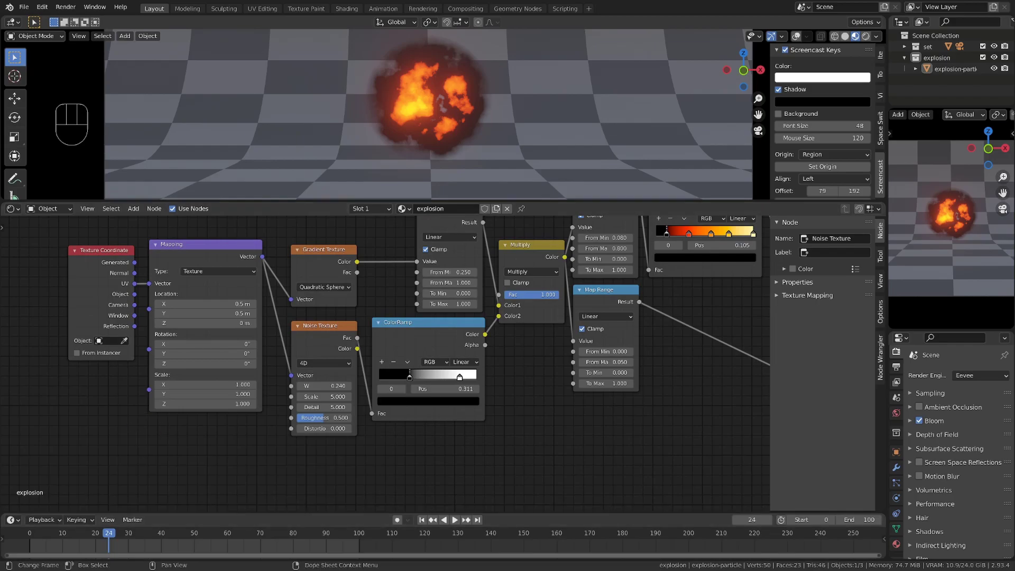
- Confirm 100 as the animation's end frame and move the playhead to frame 0
left_click(858, 519)
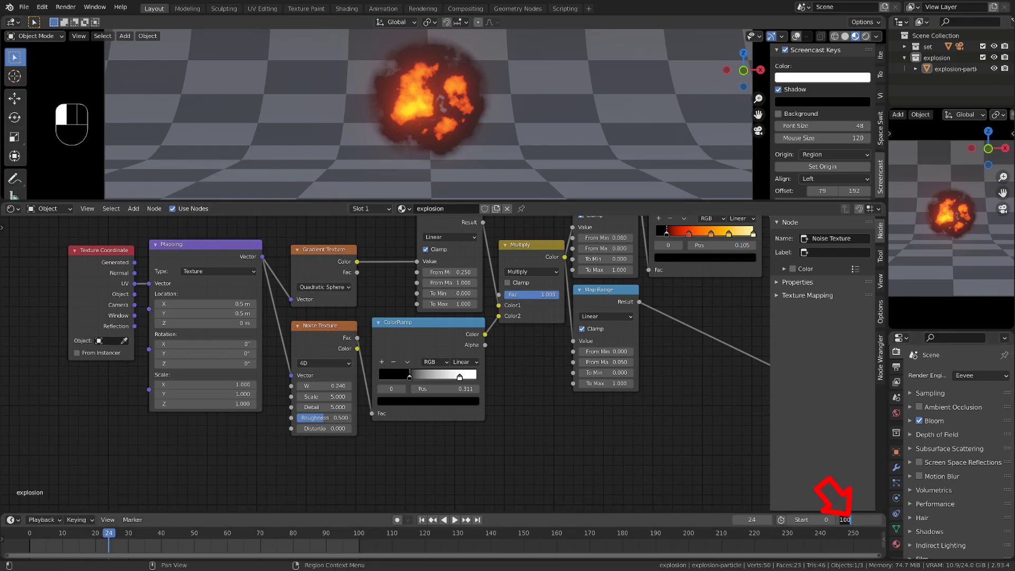
key("Return")
left_click(29, 535)
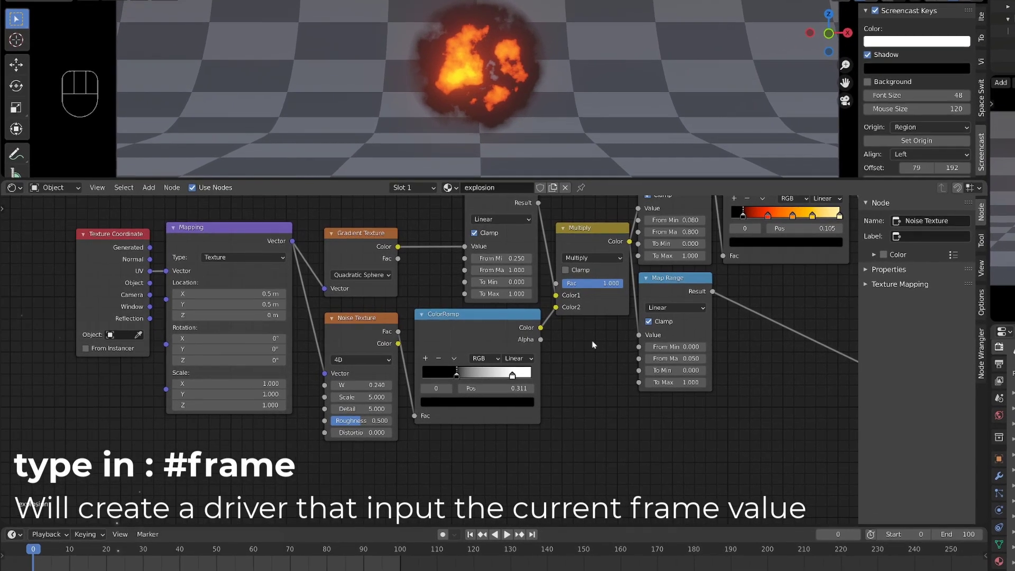
- Drive the Noise Texture's W with #frame and scrub the timeline to frame 15 to check the motion
left_click(360, 385)
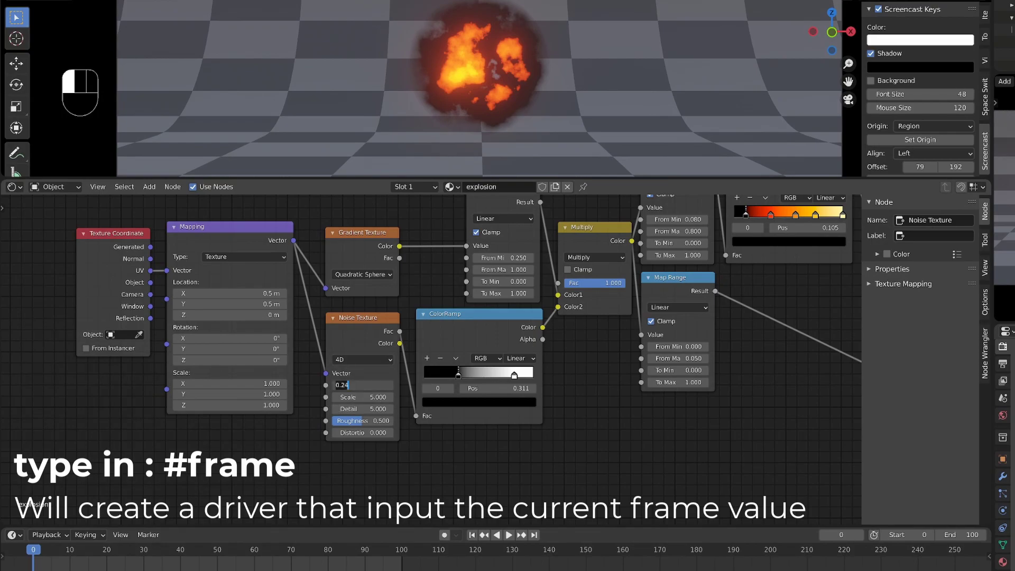
type("#frame")
key("Return")
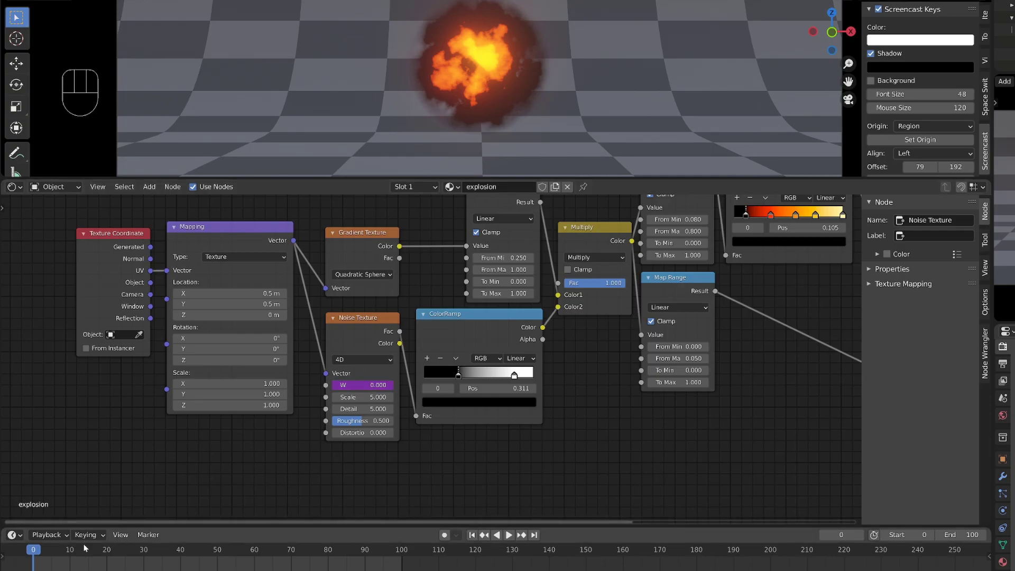
left_click_drag(38, 555, 88, 568)
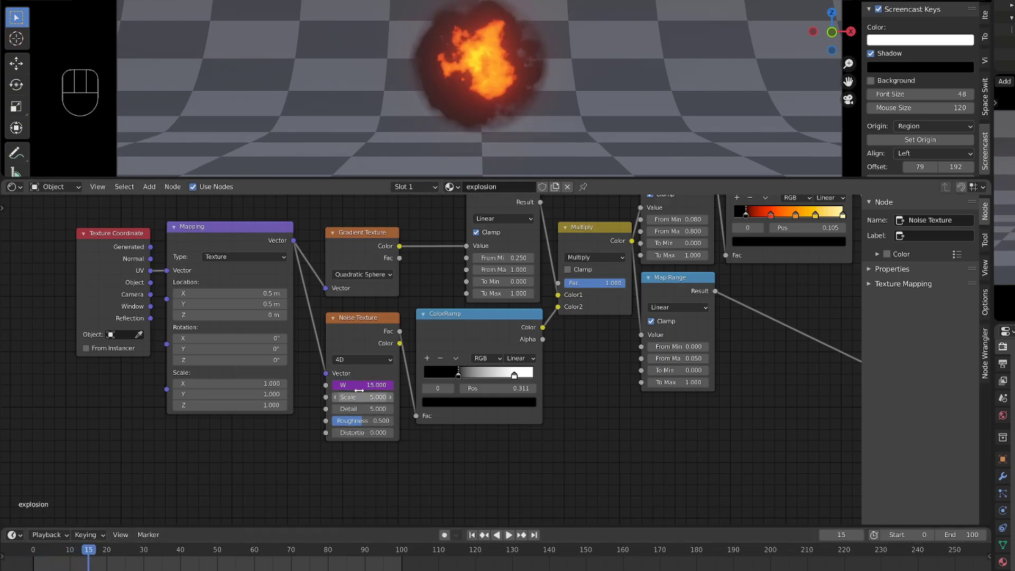
key("shift+Left")
left_click_drag(39, 558, 89, 568)
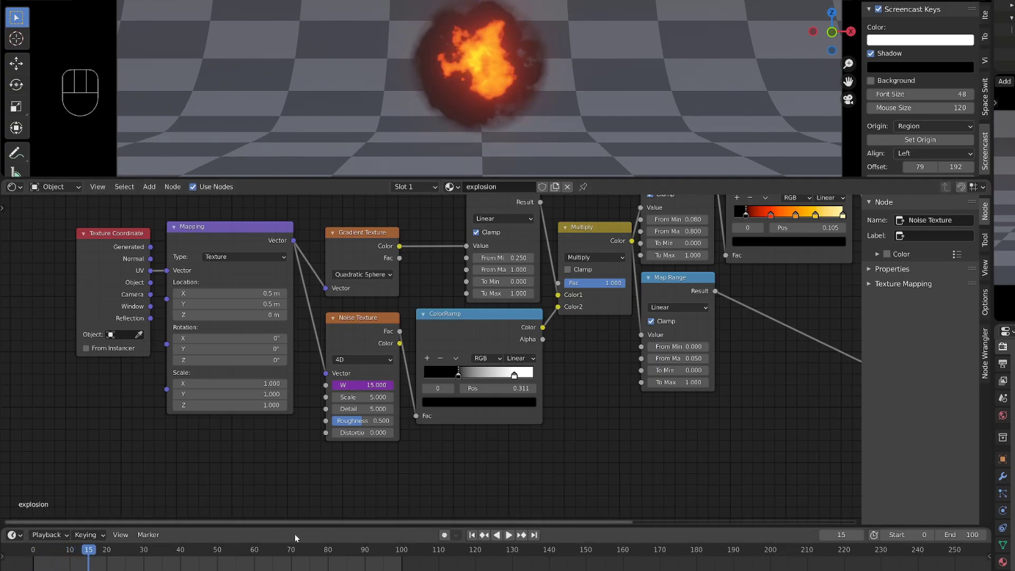
- Delete the driver on the Noise Texture's W and replace it with the slower driver #frame*0.01
left_click(362, 385)
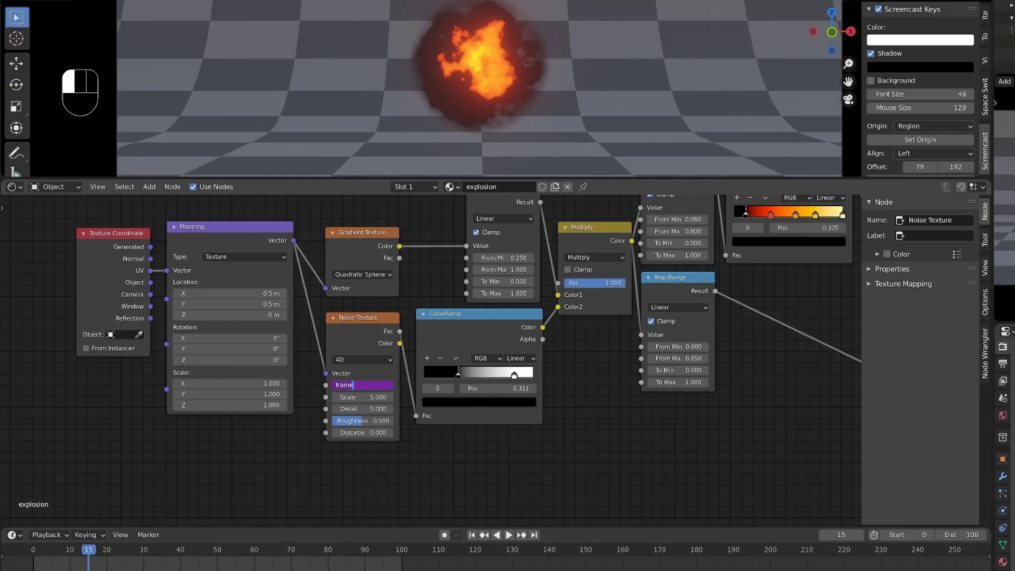
right_click(372, 382)
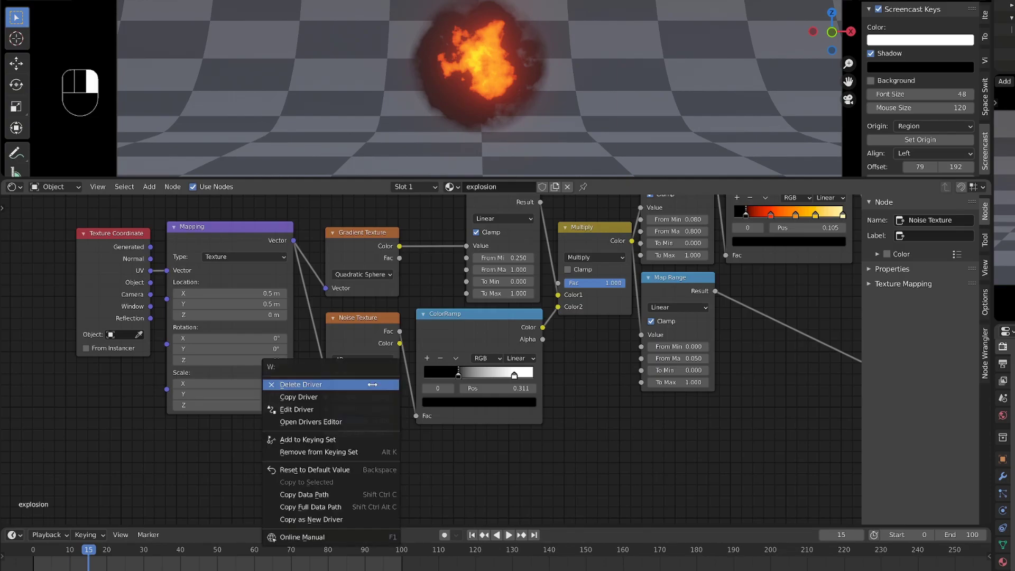
left_click(333, 386)
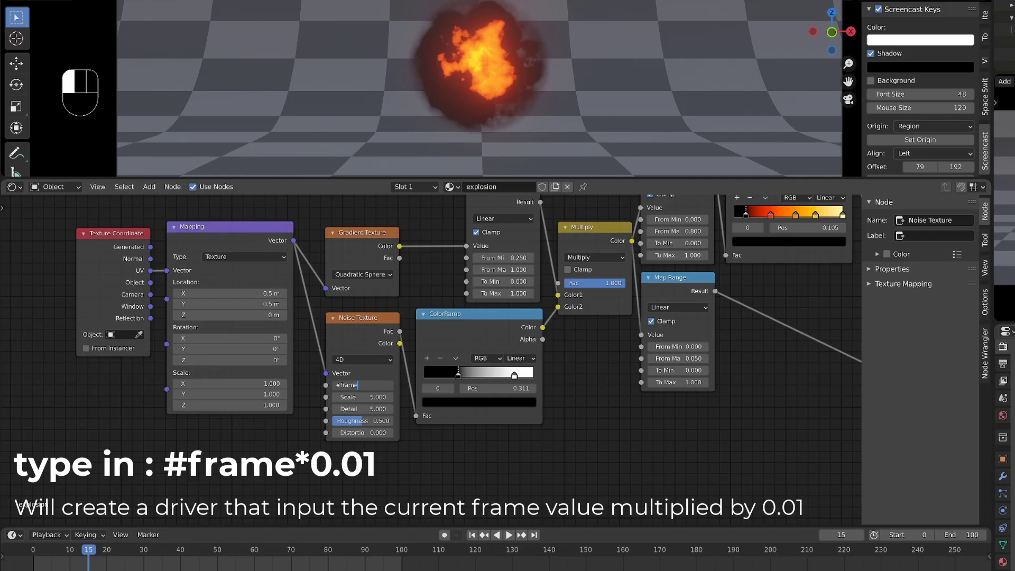
type("#frame*0.01")
key("Return")
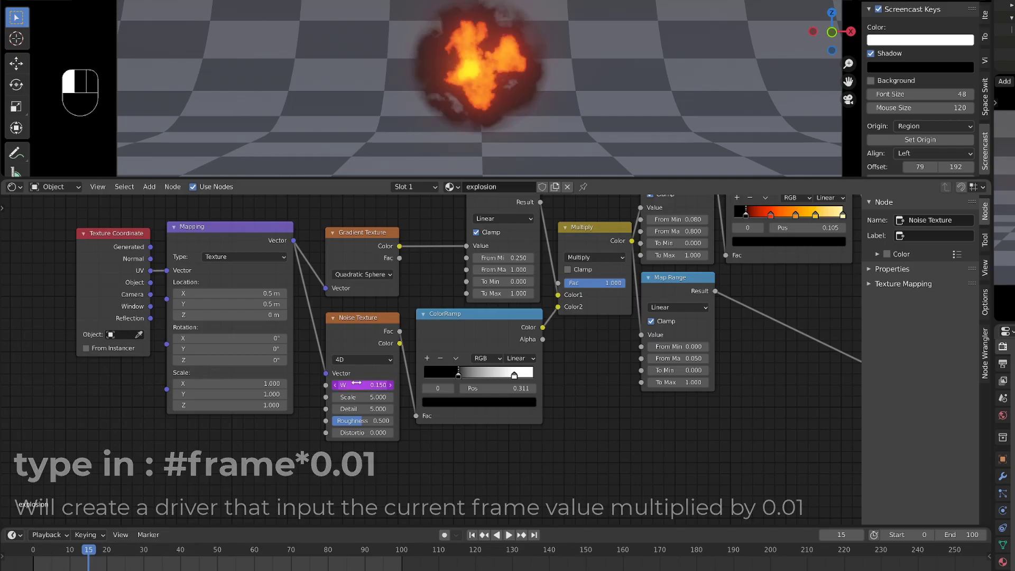
- Play the animation from frame 0 to check the flame movement, and stop it at frame 40
left_click_drag(87, 549, 48, 550)
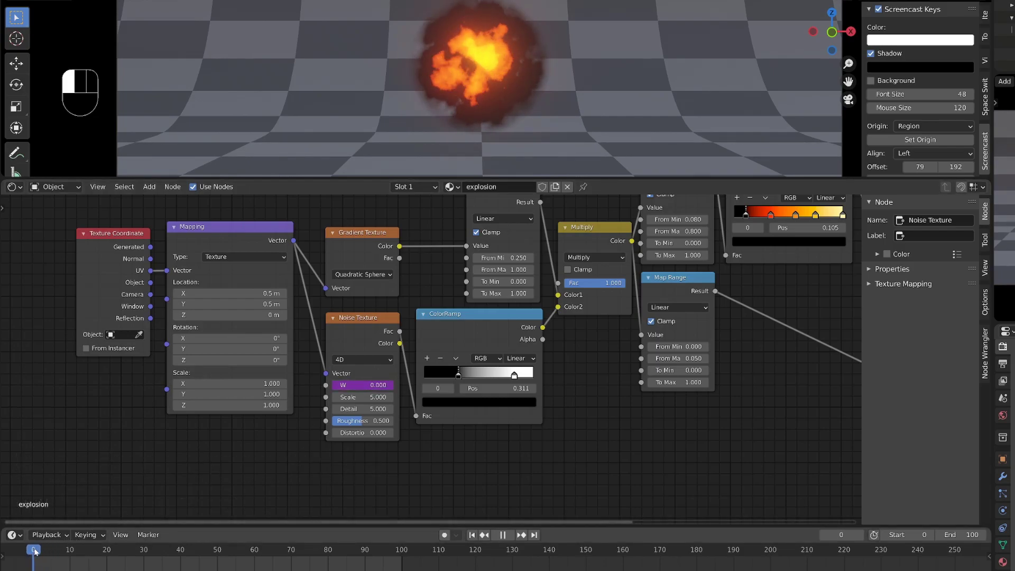
key("space")
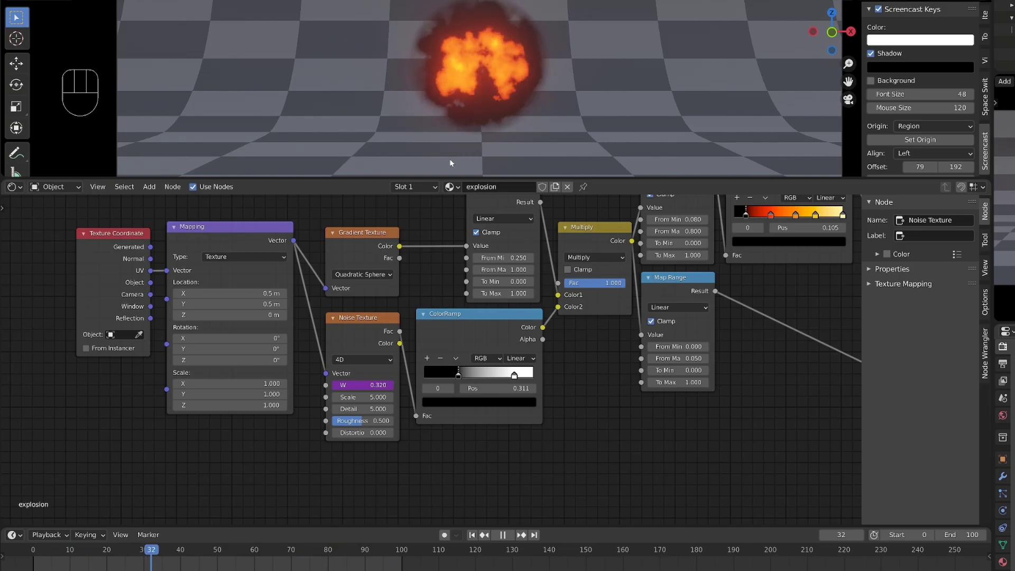
key("space")
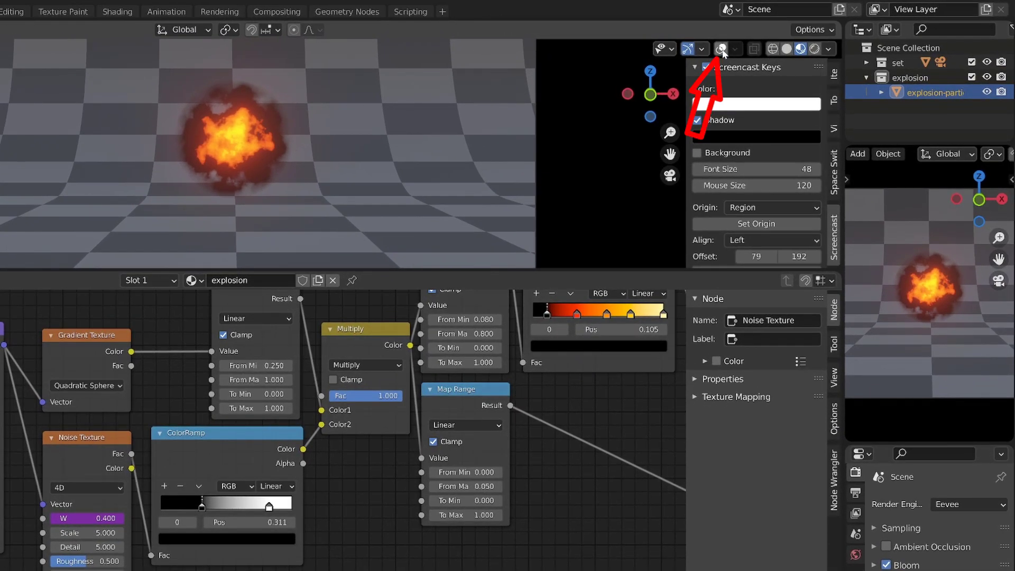
- Turn on the viewport overlays and duplicate the explosion plane twice, placing one copy on each side of the original
left_click(720, 49)
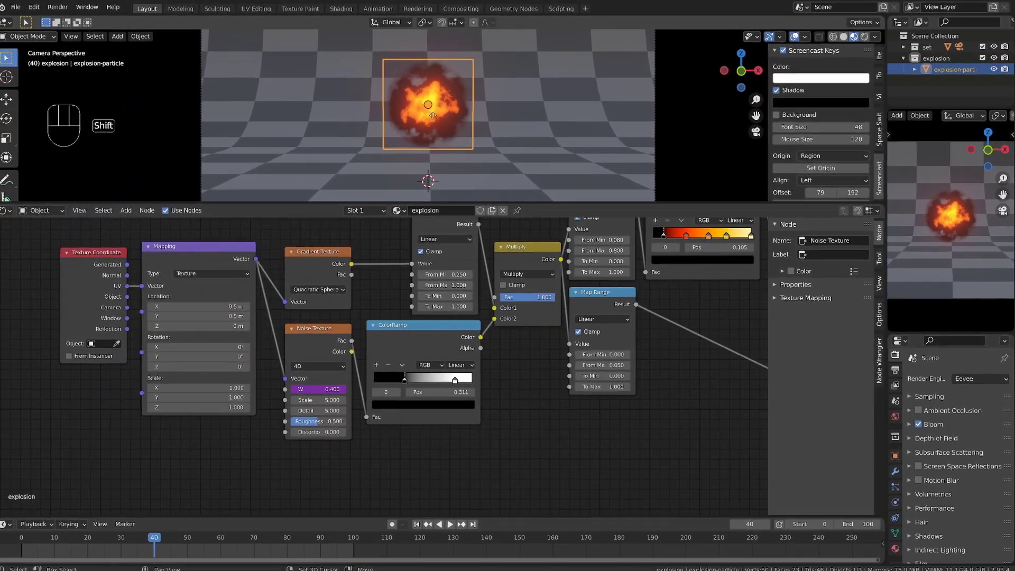
key("shift+d")
left_click(524, 92)
key("shift+d")
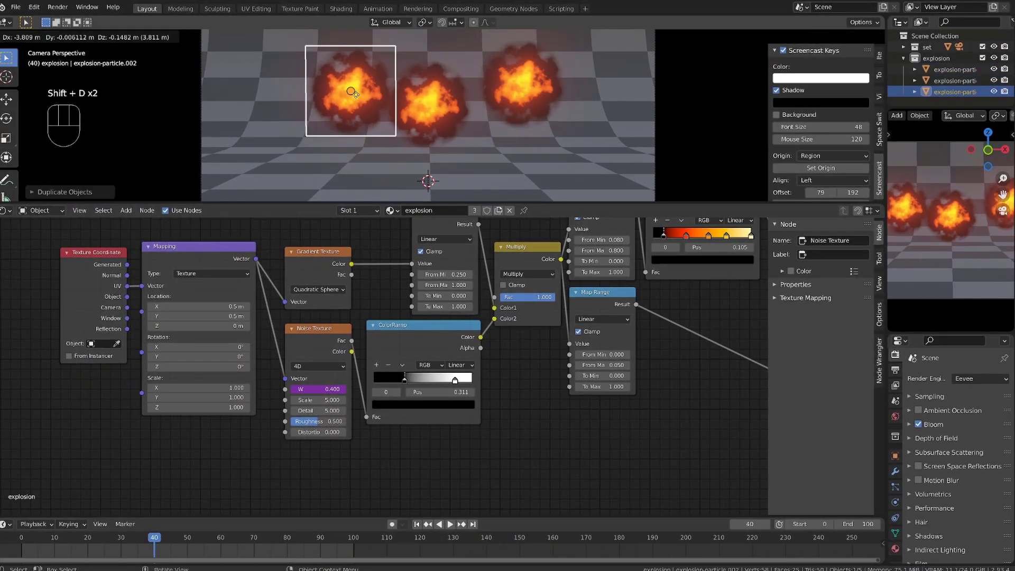
left_click(334, 74)
- Select all three explosion planes with the original as active, and try moving them together
left_click(429, 98, "shift")
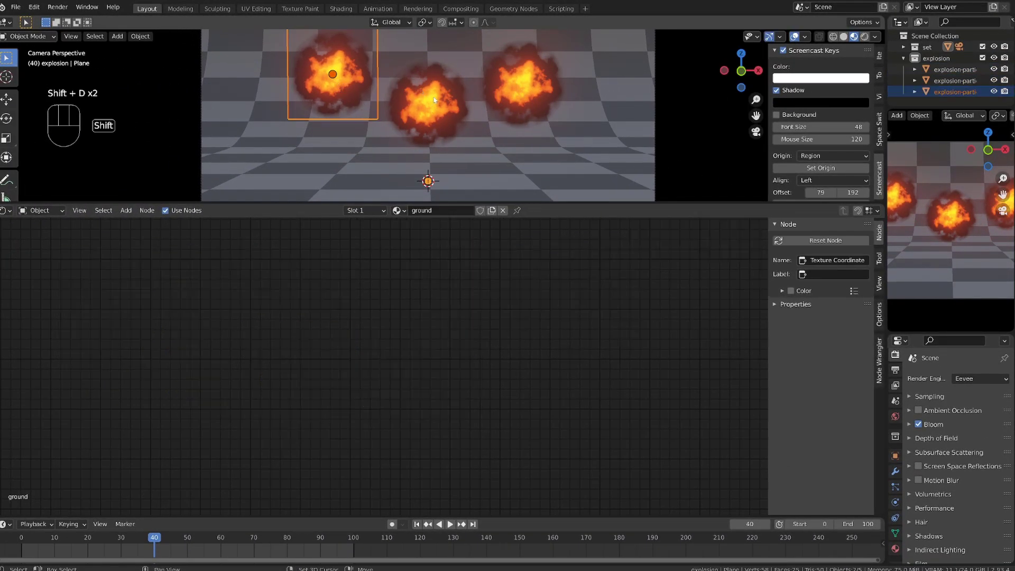
left_click(428, 96)
left_click(947, 81, "shift")
left_click(946, 91, "shift")
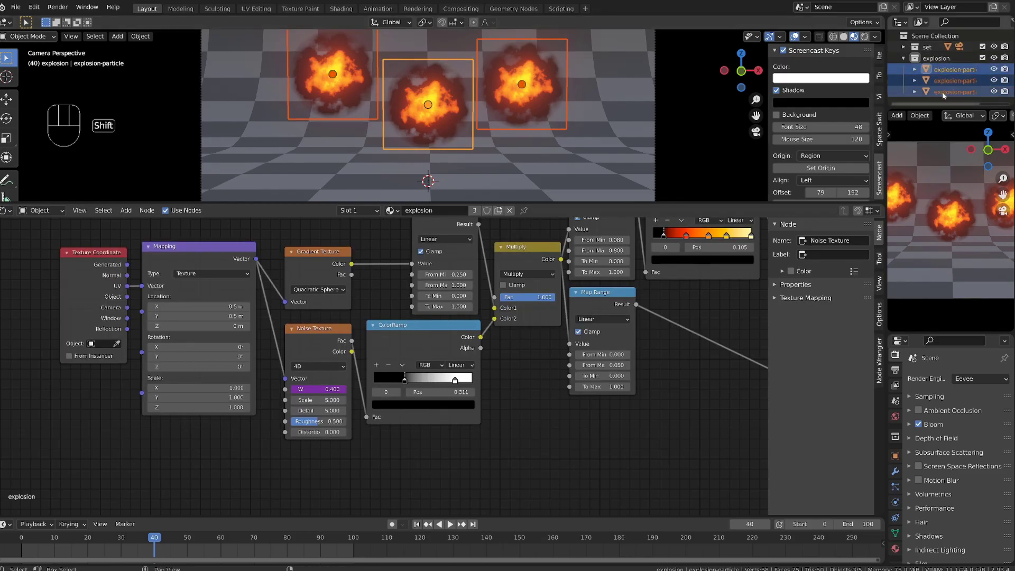
key("g")
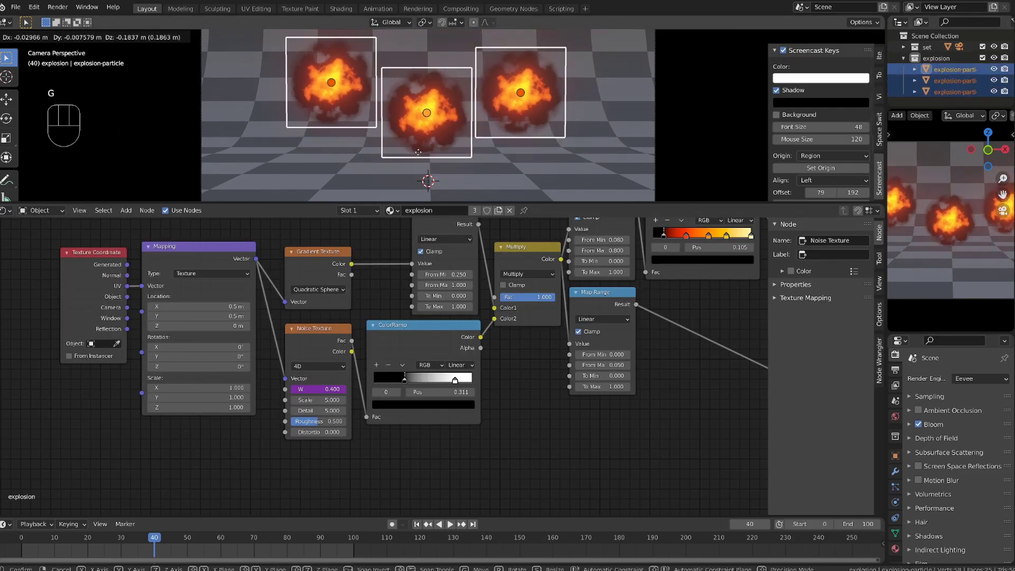
left_click(419, 144)
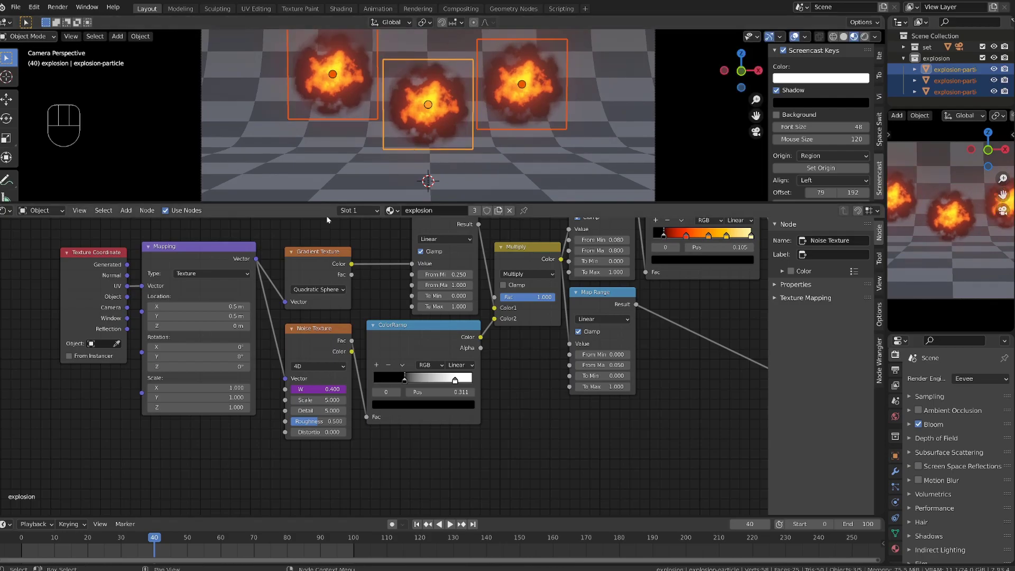
- Play the animation of the three explosions, stop at frame 85, and save the file
key("space")
key("space")
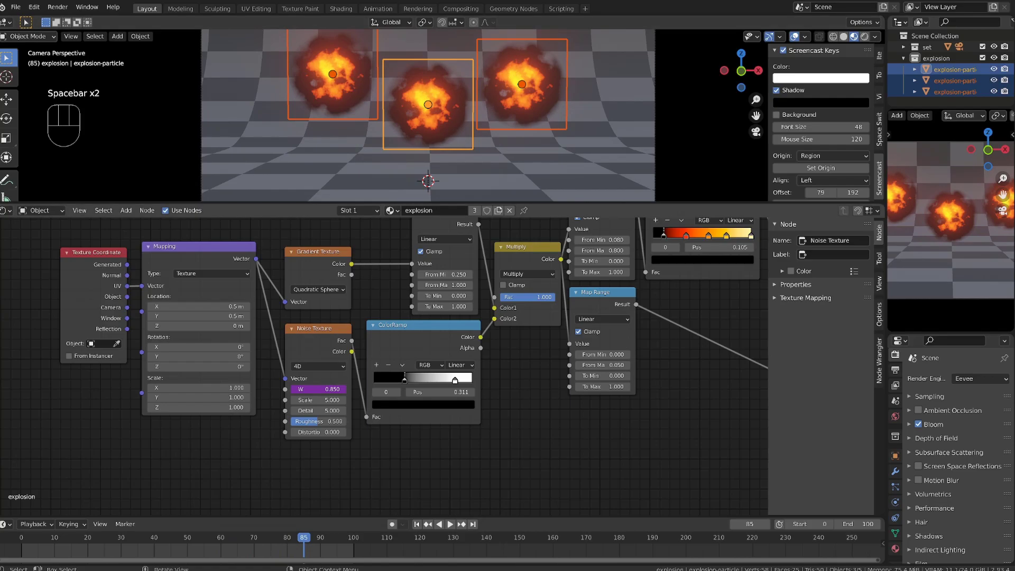
key("ctrl+s")
- Add a Plain Axes empty at the 3D cursor and leave it in place
key("shift+a")
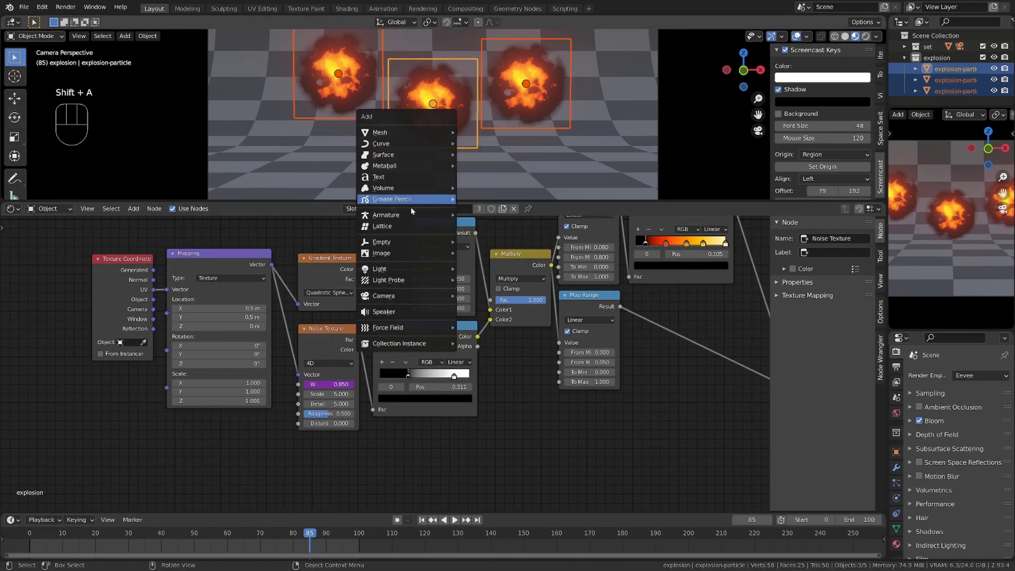
mouse_move(444, 242)
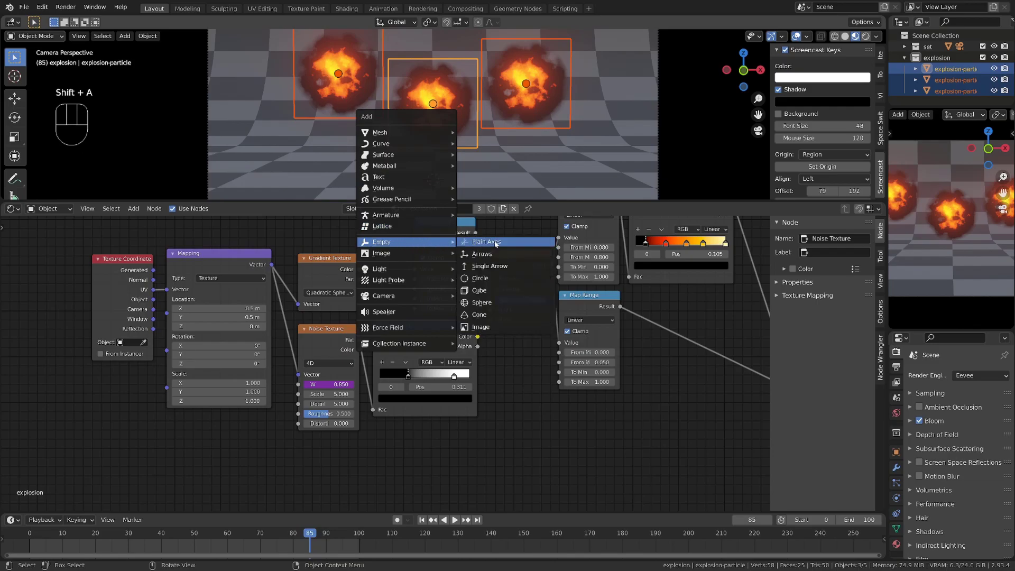
left_click(495, 244)
key("g")
right_click(437, 168)
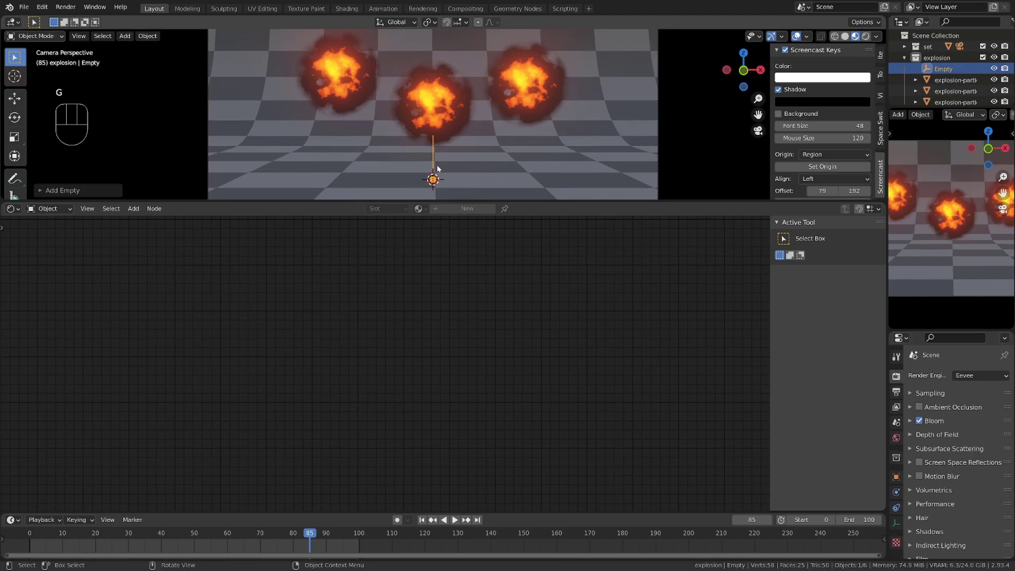
- Select the original explosion plane and spread its Texture Coordinate and Mapping nodes away from the Gradient and Noise Texture nodes
left_click(951, 80)
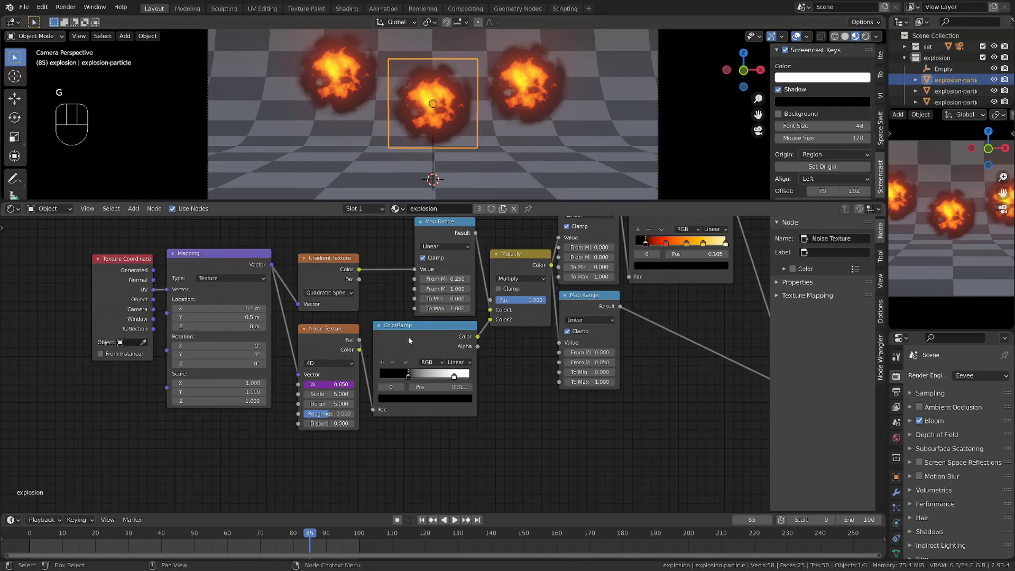
left_click(333, 340)
left_click_drag(94, 393, 222, 397, "alt+shift")
left_click_drag(233, 278, 182, 278)
left_click_drag(305, 282, 272, 280)
left_click_drag(384, 364, 431, 334, "alt+shift")
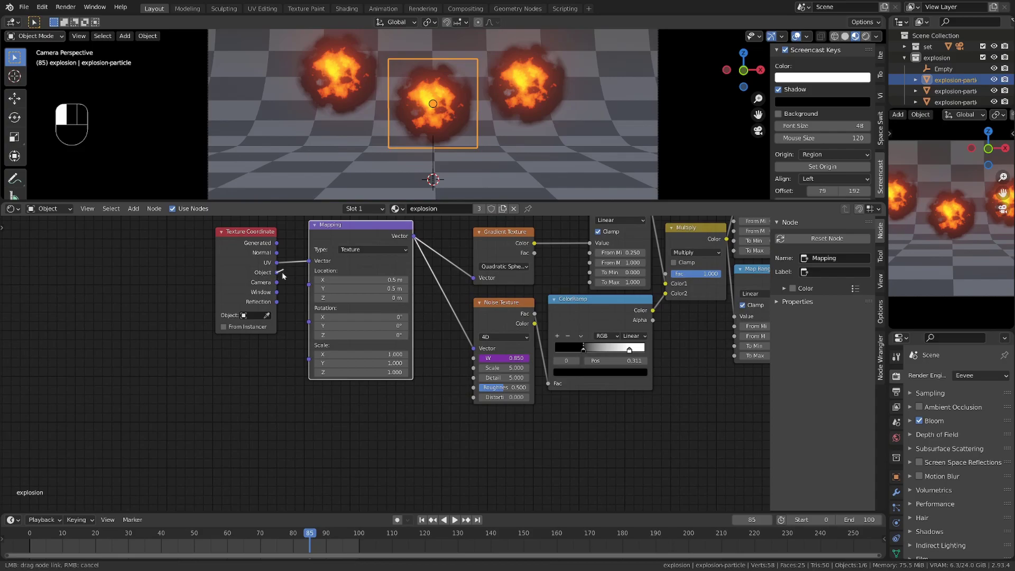
- Duplicate the Texture Coordinate node, link its Object output to the Noise Texture's Vector, and use Empty as its reference object
left_click(259, 261)
key("shift+d")
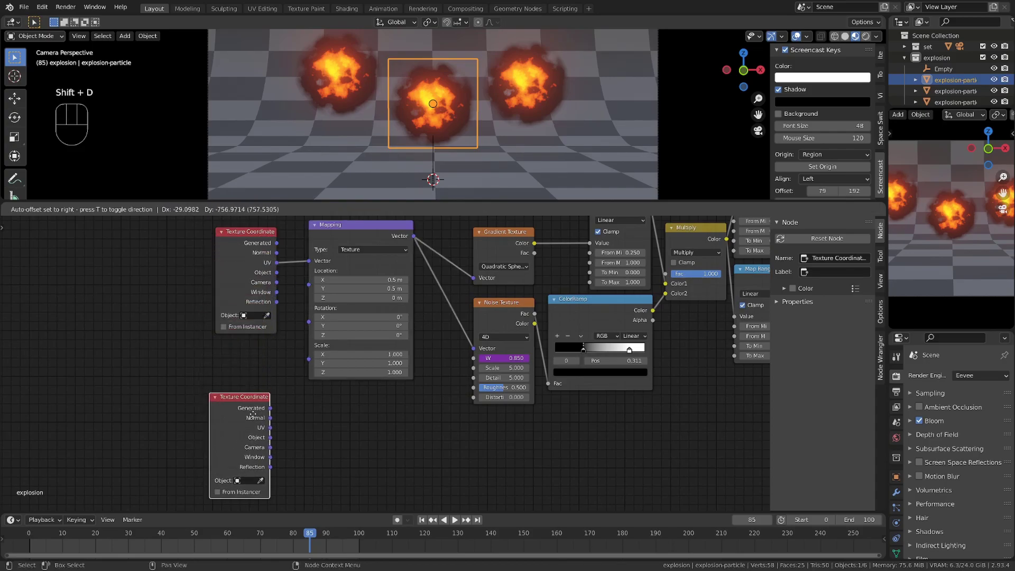
left_click(251, 424)
left_click_drag(274, 439, 473, 348)
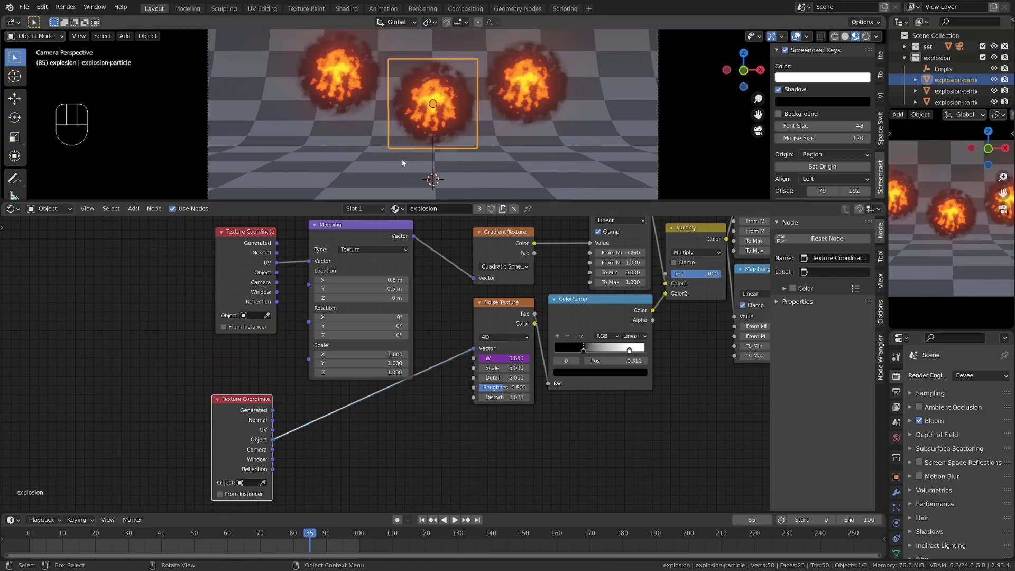
left_click(249, 483)
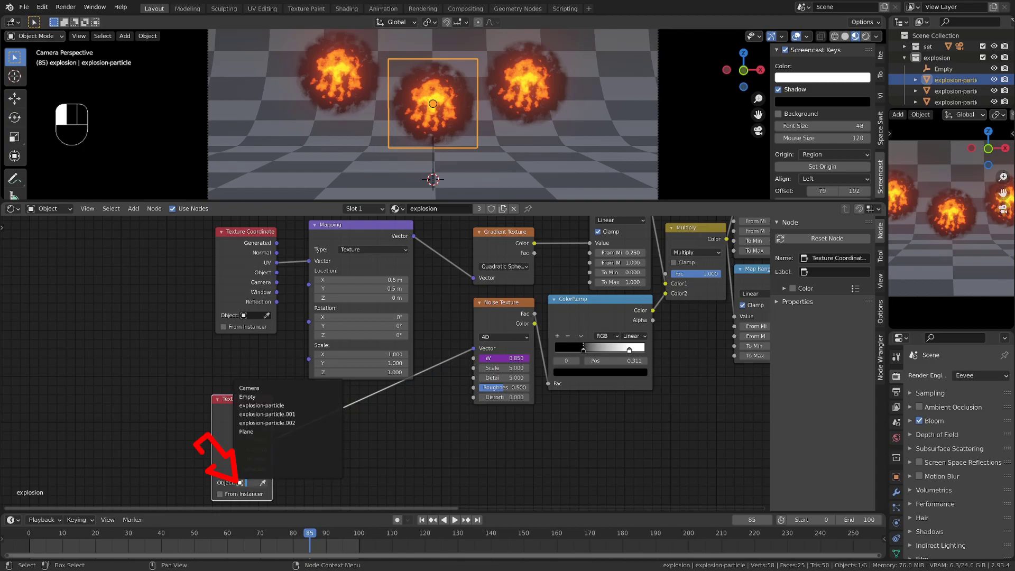
left_click(253, 397)
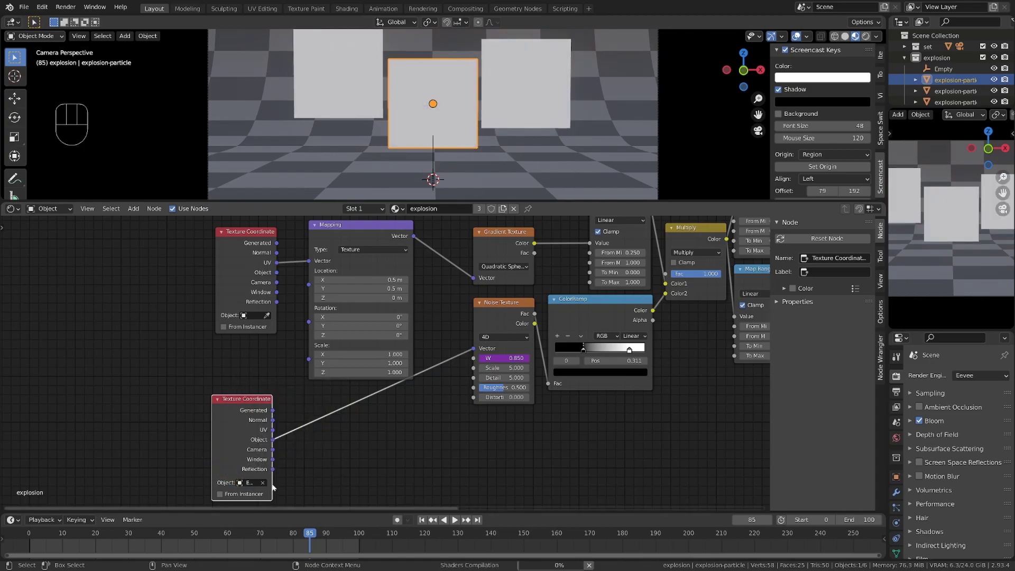
- Set the Noise Texture's Scale to 3
left_click(502, 372)
key("Return")
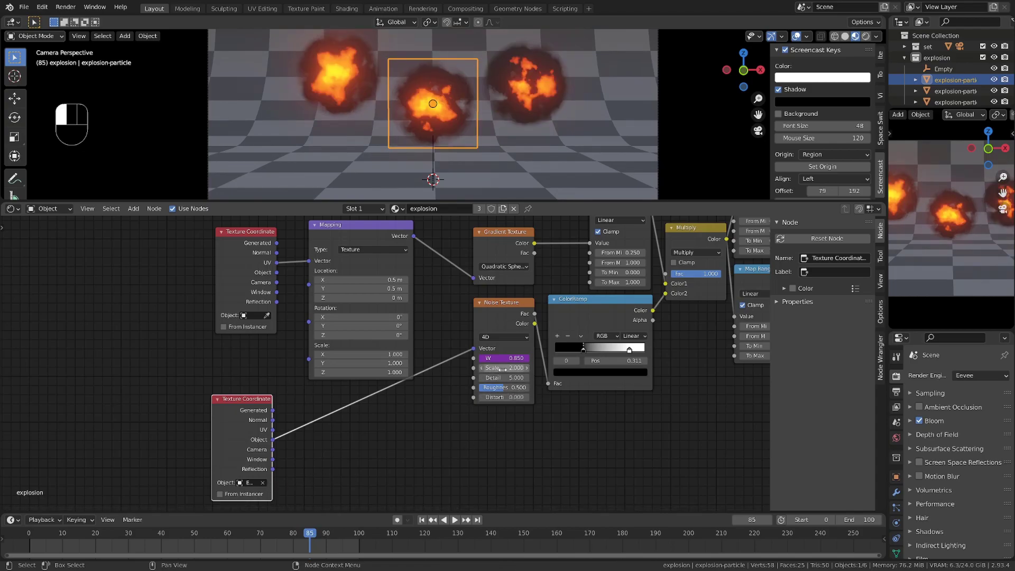
type("3")
key("Return")
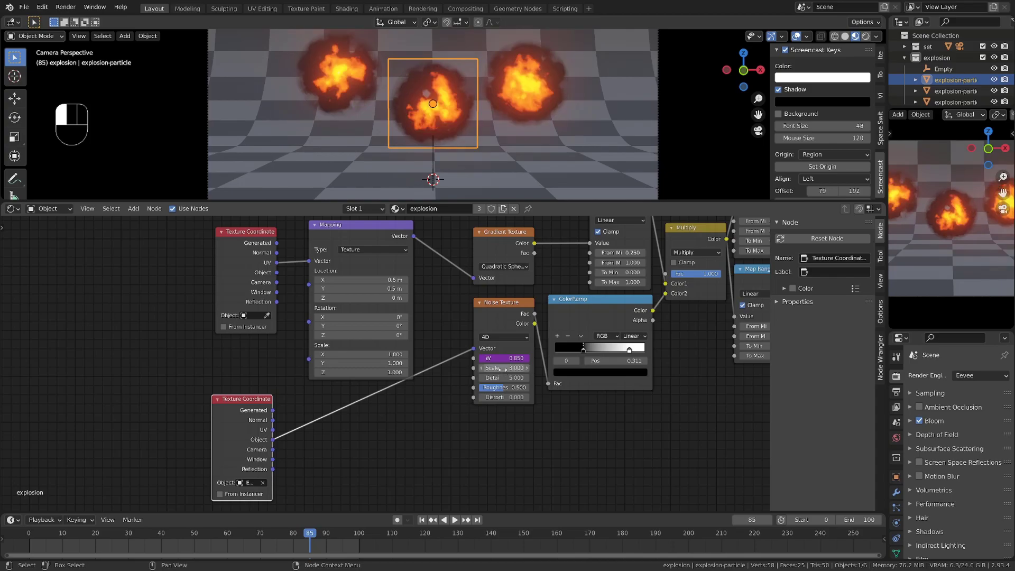
- Try moving the empty below the explosions to test how it drives the noise
left_click(434, 154)
key("g")
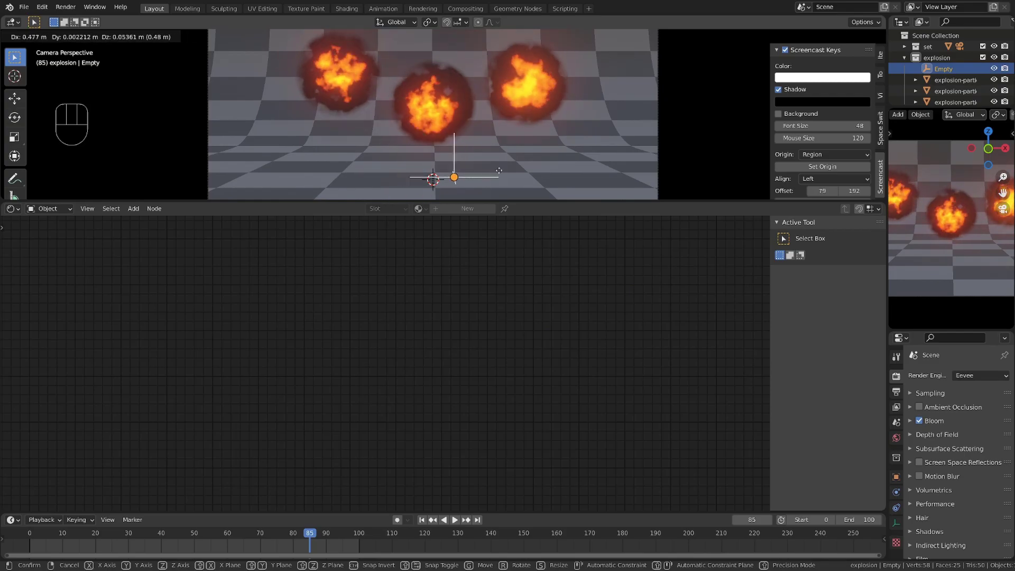
right_click(462, 164)
- Select all three explosion planes with the original as active, and try moving them together against the empty
left_click(955, 79)
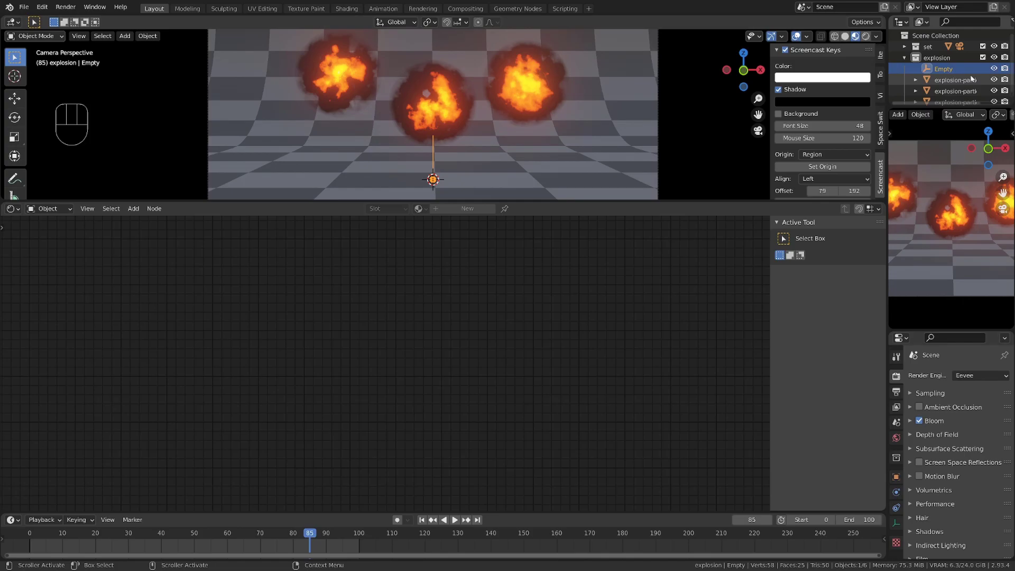
left_click(956, 91, "shift")
left_click(955, 101, "shift")
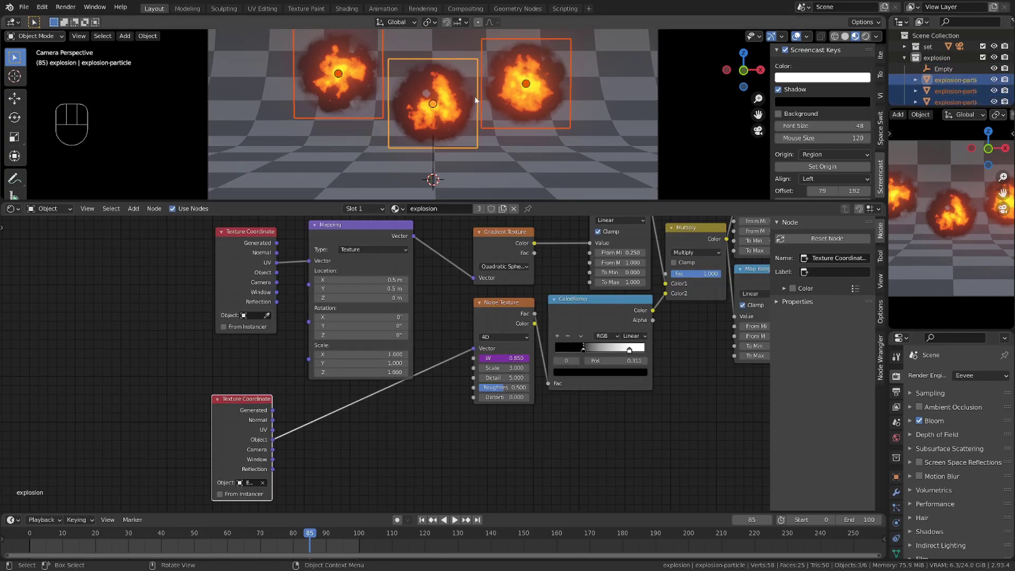
key("g")
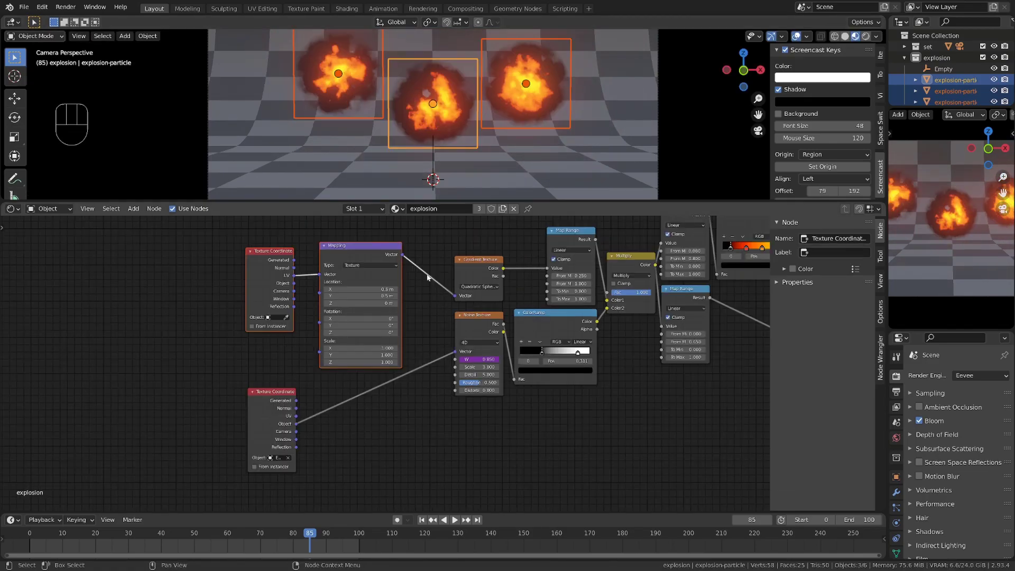
- Preview the Mapping output and the duplicated Texture Coordinate's Normal, UV and Object outputs as colours, and restore the Principled BSDF output
left_click(376, 260)
left_click(378, 254, "ctrl+shift")
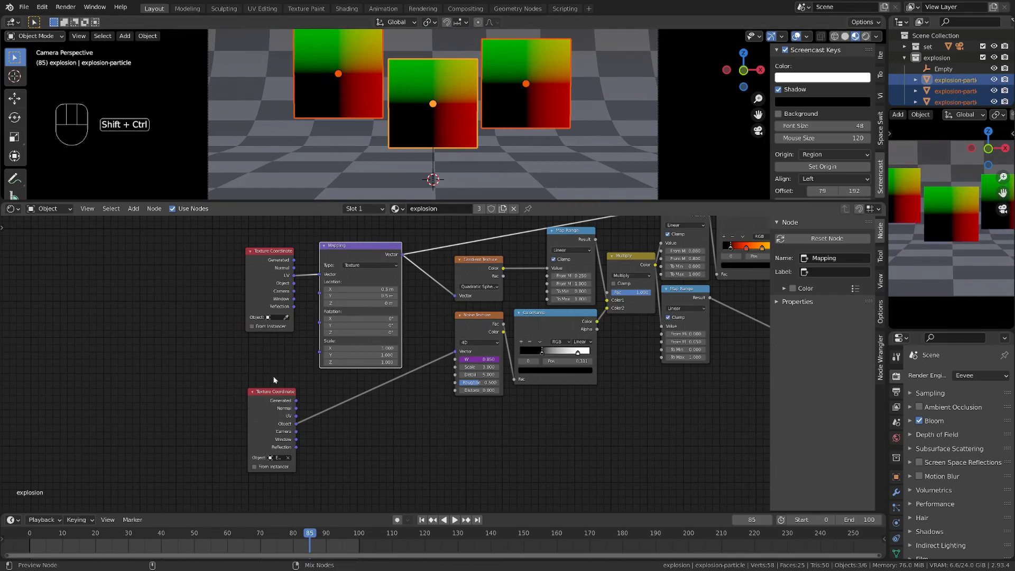
left_click(265, 393, "ctrl+shift")
left_click(265, 394, "ctrl+shift")
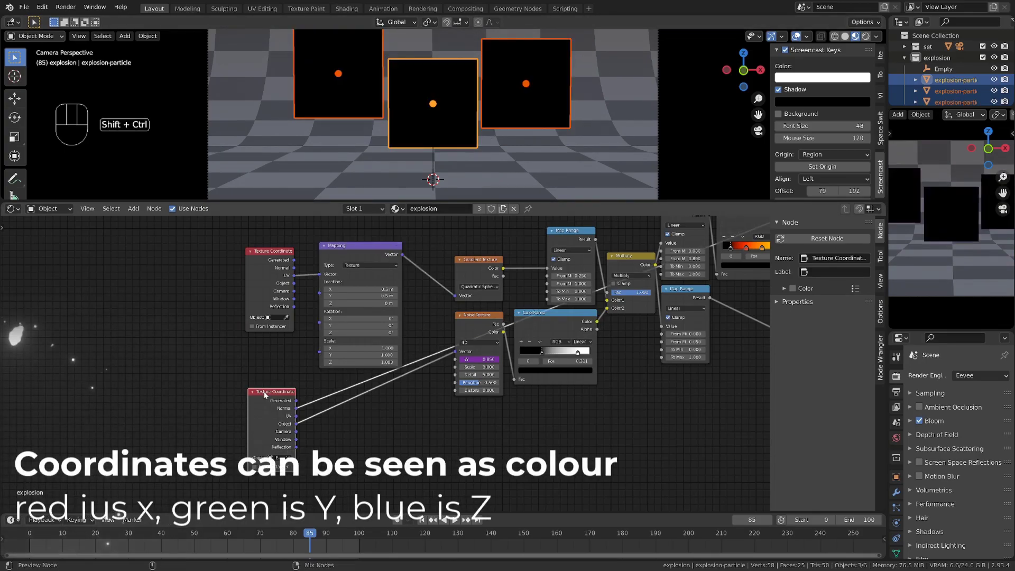
left_click(266, 395, "ctrl+shift")
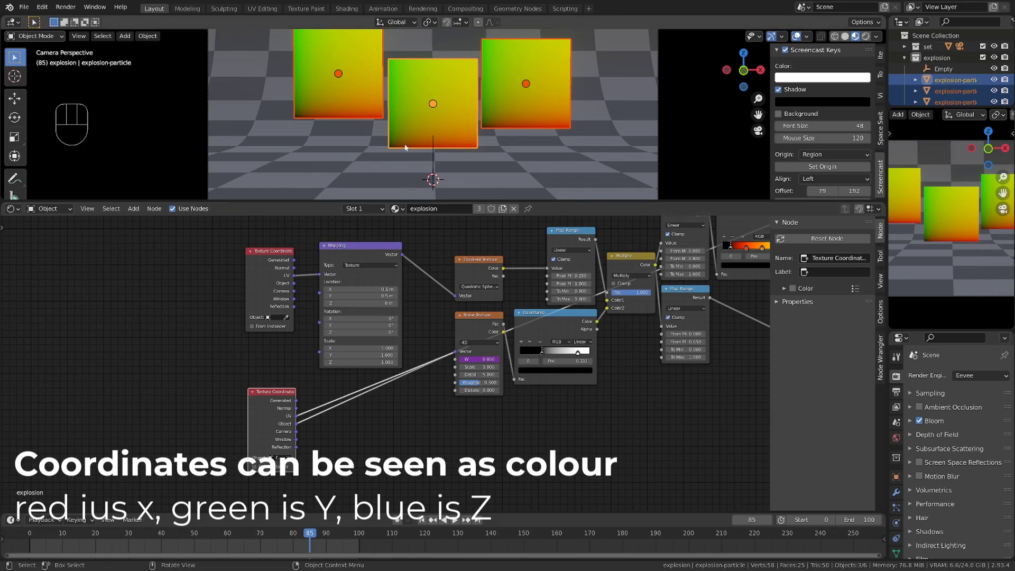
left_click(270, 411, "ctrl+shift")
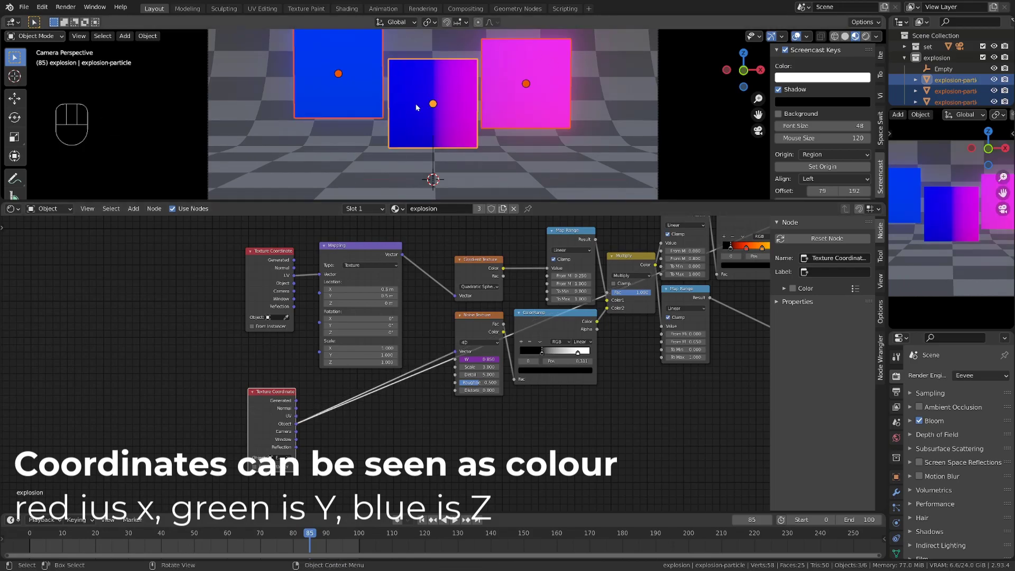
scroll(556, 420, "down", 5)
middle_click_drag(634, 410, 540, 446)
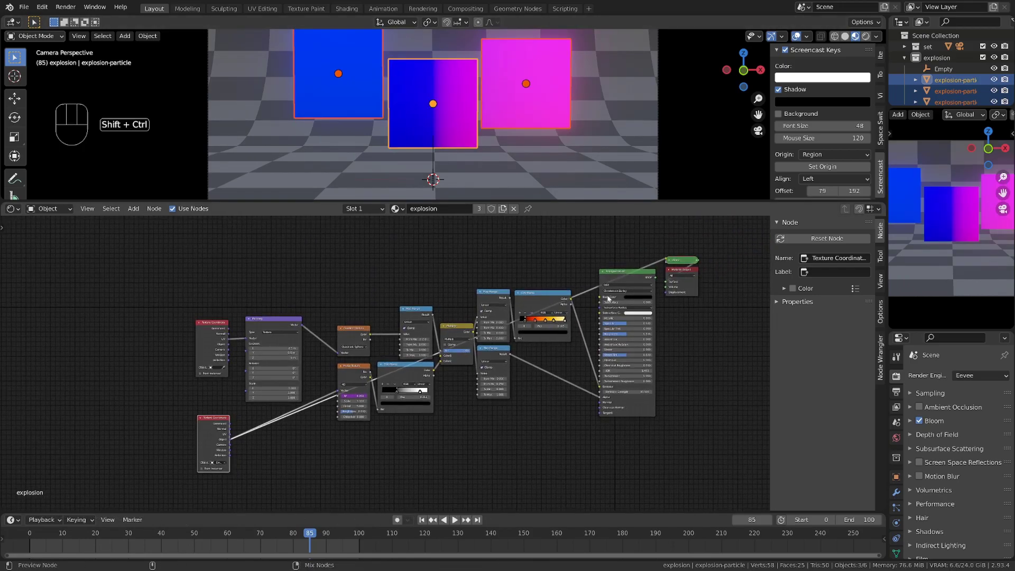
left_click(606, 302, "ctrl+shift")
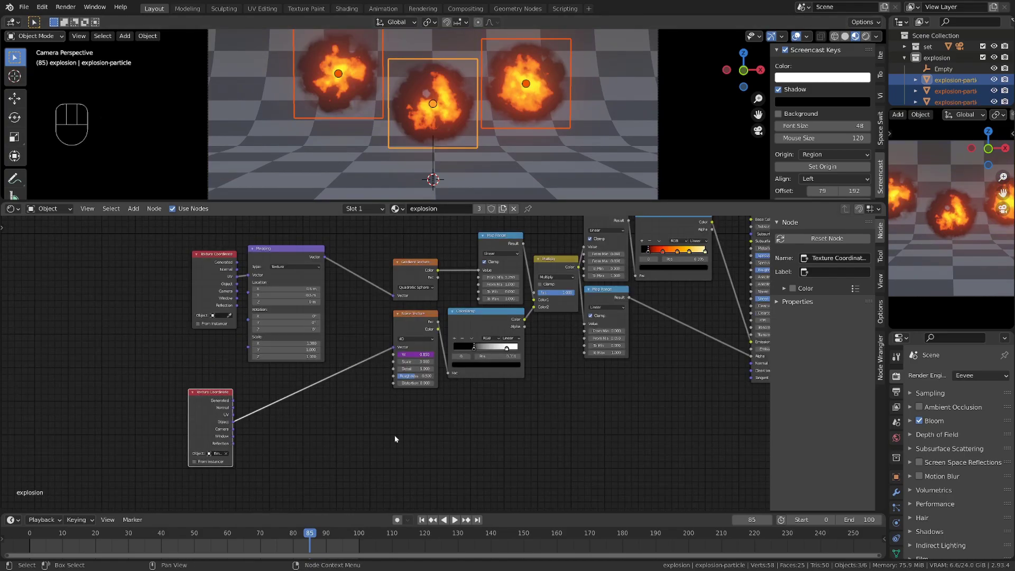
- Duplicate the Noise Texture below the original and link the second Texture Coordinate's Object output to its Vector
left_click(402, 325)
key("shift+d")
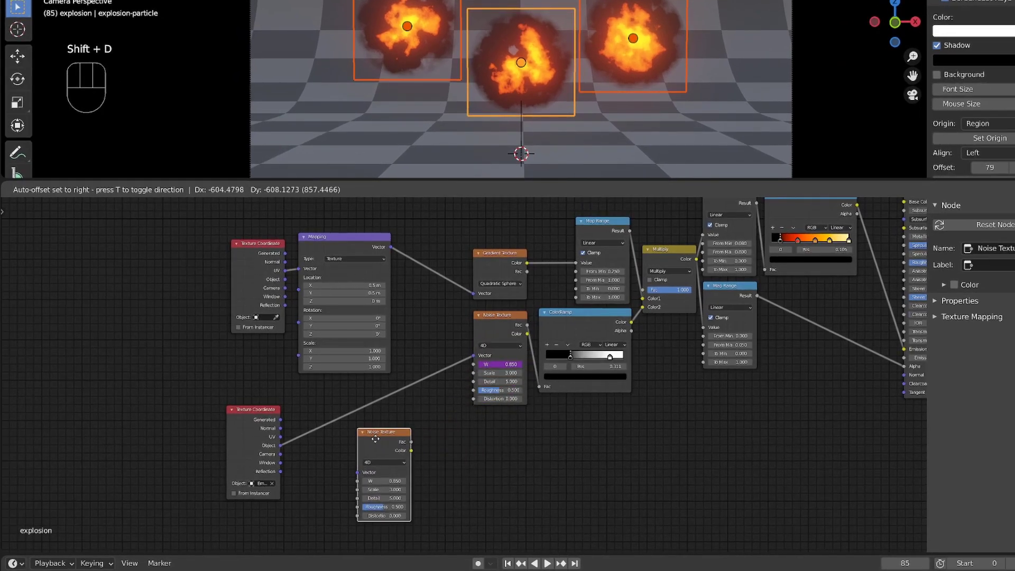
left_click(381, 446)
left_click_drag(281, 445, 346, 468)
left_click(391, 489)
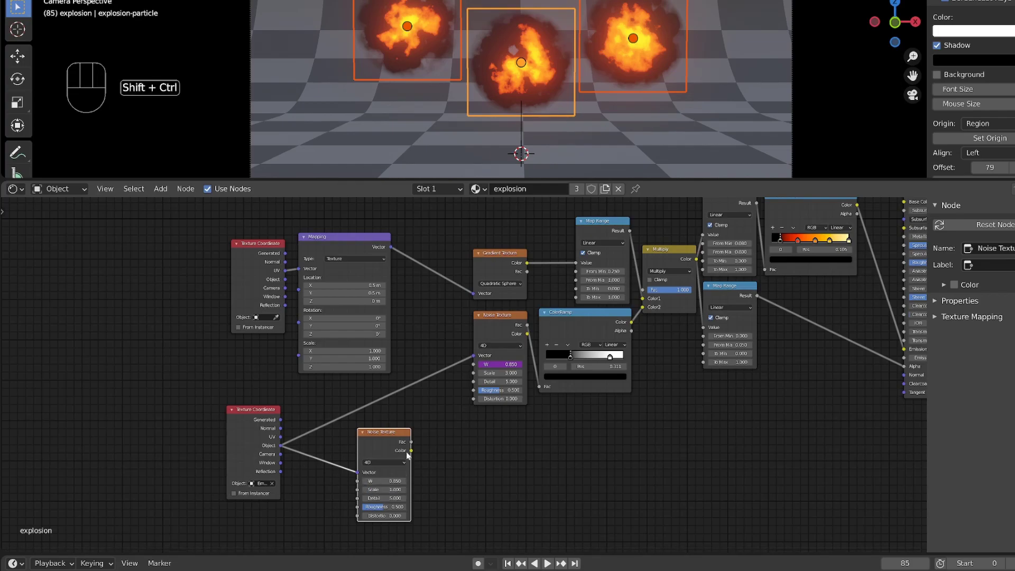
- Preview the duplicated Noise Texture's Fac and Color outputs on the explosion planes
left_click(398, 443, "ctrl+shift")
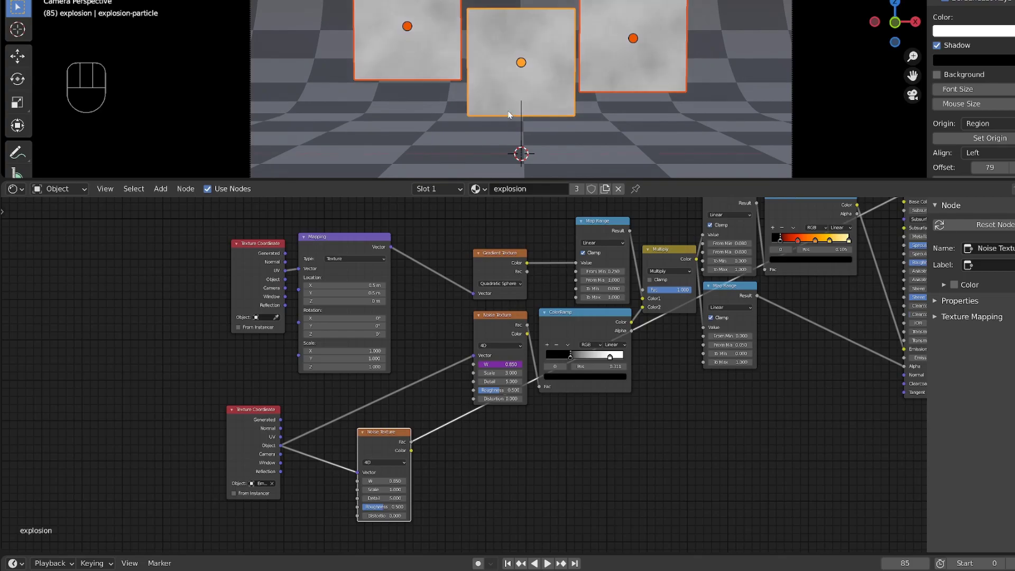
scroll(600, 64, "up", 2)
left_click(382, 442, "ctrl+shift")
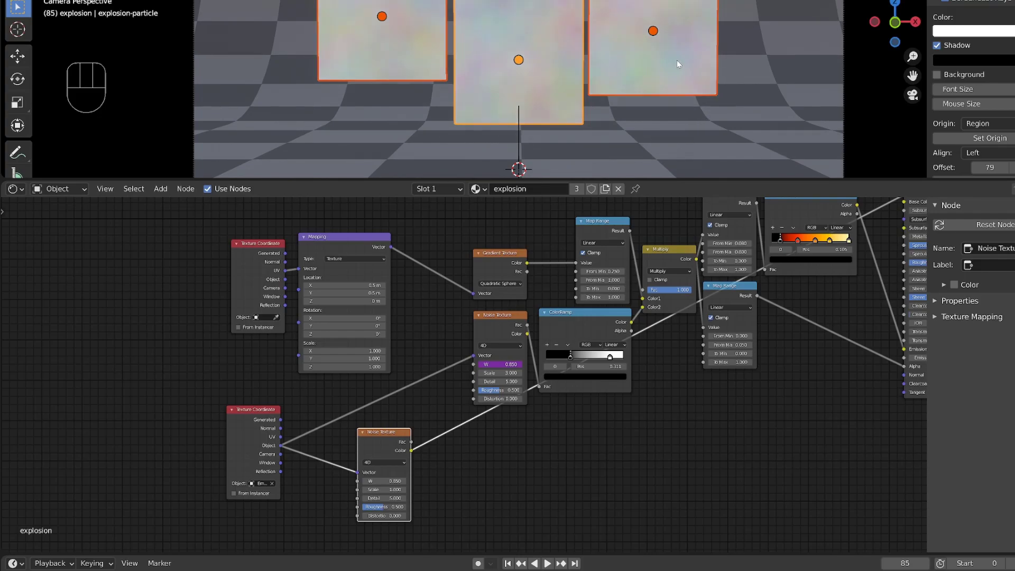
- Move both Texture Coordinate nodes, the Mapping node and the duplicated Noise Texture further from the main chain to make room
left_click_drag(280, 230, 335, 281)
key("g")
left_click(308, 262)
left_click(242, 442)
key("g")
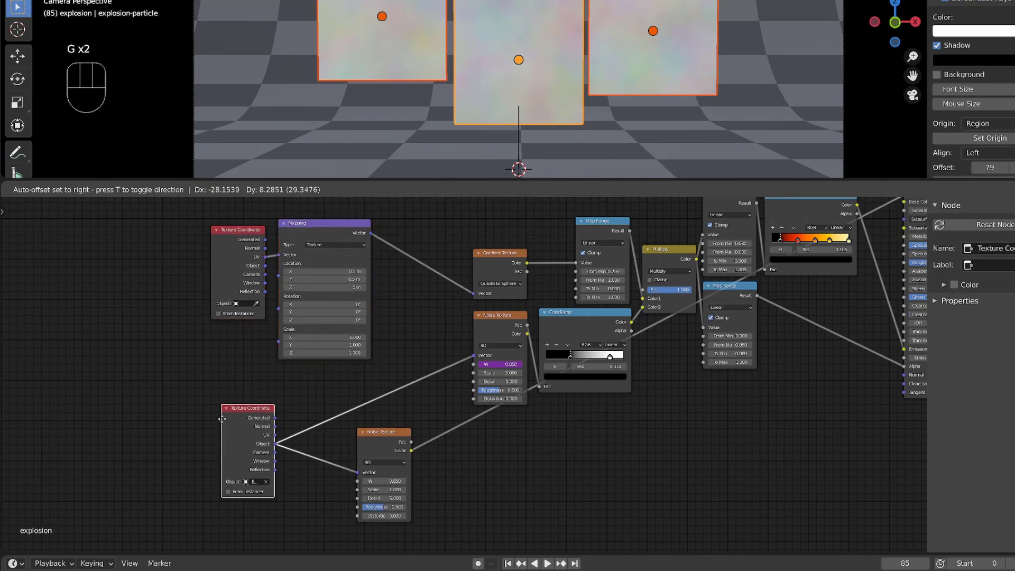
left_click(260, 432)
left_click_drag(375, 443, 322, 453)
- Insert a MixRGB node between Mapping and Gradient Texture, and a duplicate of it between Texture Coordinate's Object output and the original Noise Texture
key("shift+a")
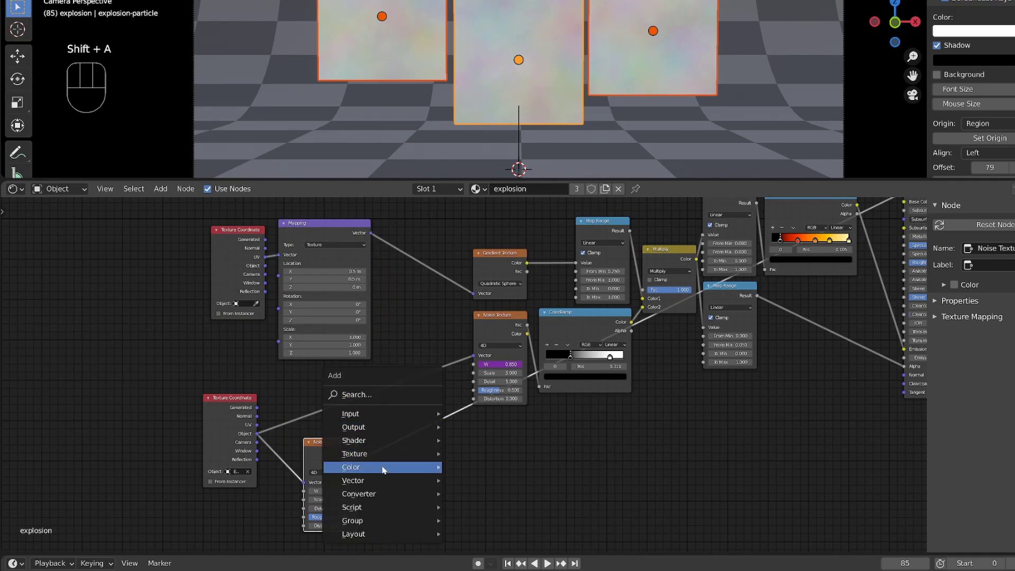
mouse_move(396, 467)
left_click(505, 537)
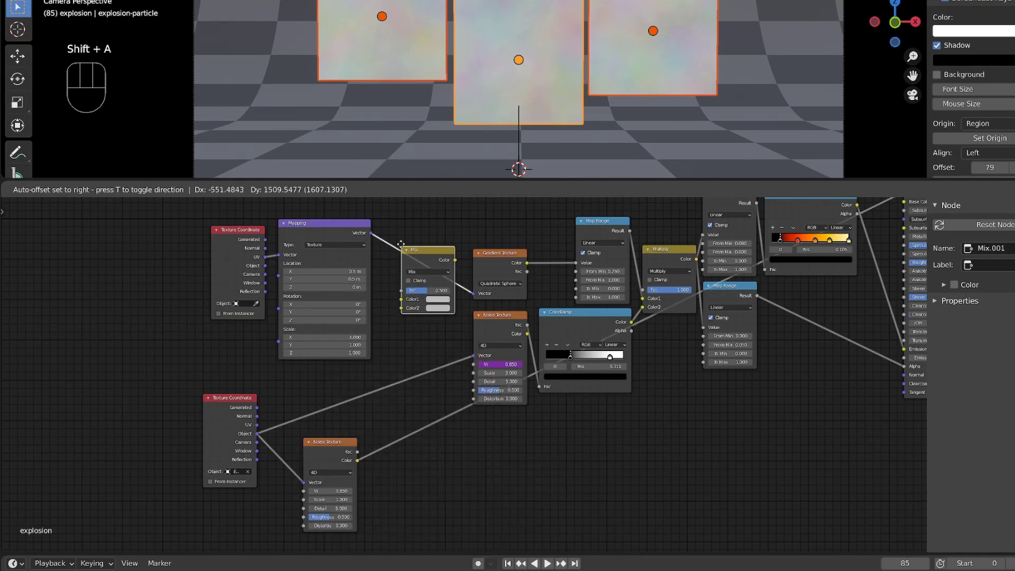
left_click(413, 267)
key("shift+d")
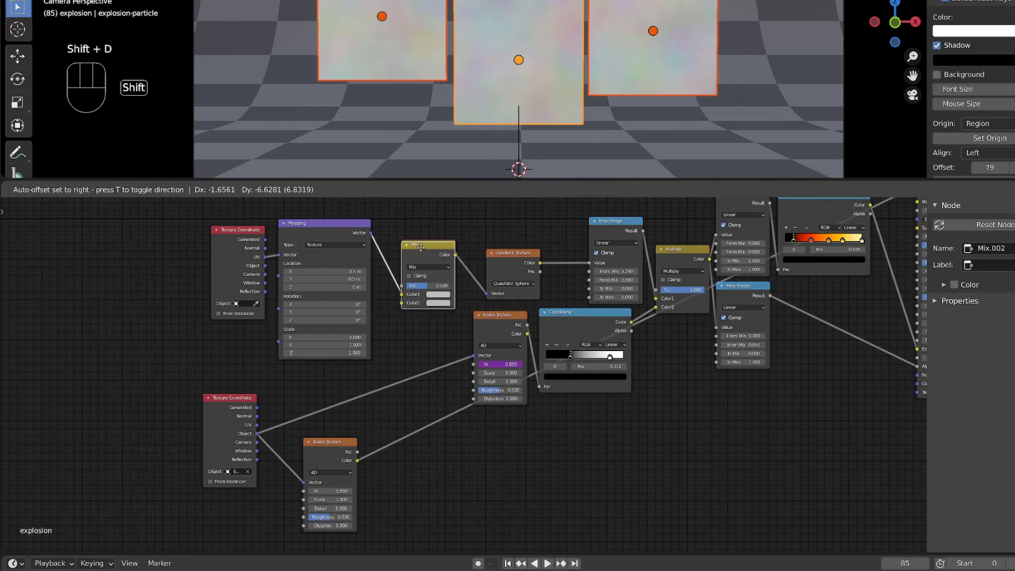
left_click(408, 337)
middle_click_drag(475, 470, 497, 452, "alt+shift")
left_click(252, 394)
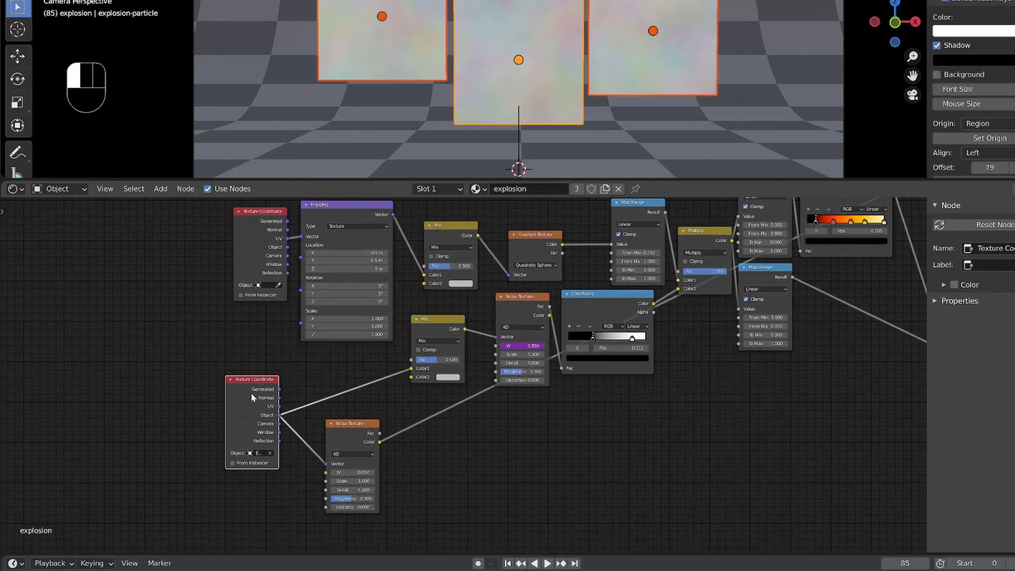
- Link the duplicated Noise Texture's Color output to the Color2 input of both new Mix nodes
left_click_drag(381, 441, 411, 377)
left_click_drag(381, 443, 430, 284)
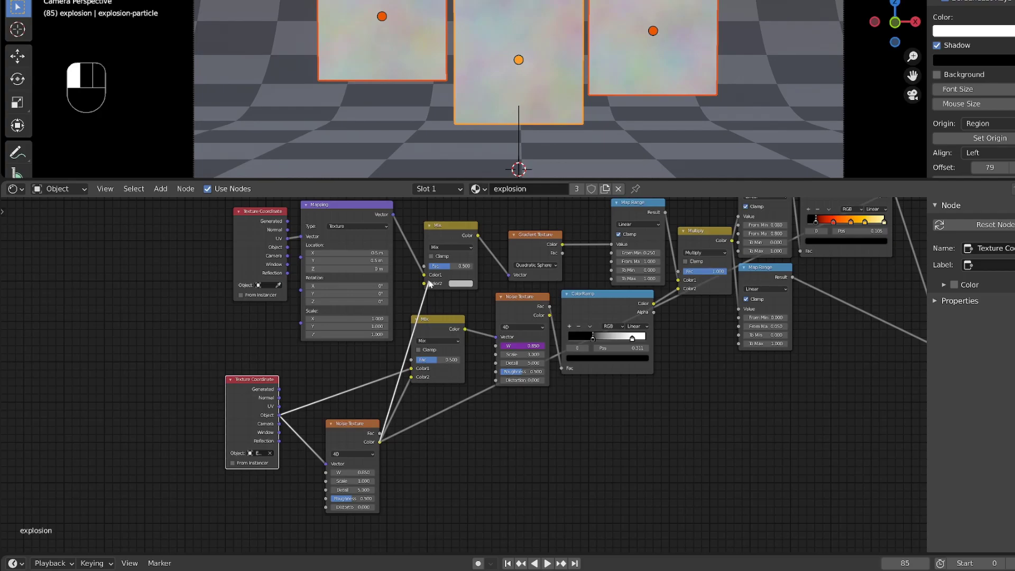
left_click_drag(428, 282, 427, 282)
- Set the Fac of both new Mix nodes to 0.1
left_click(451, 264)
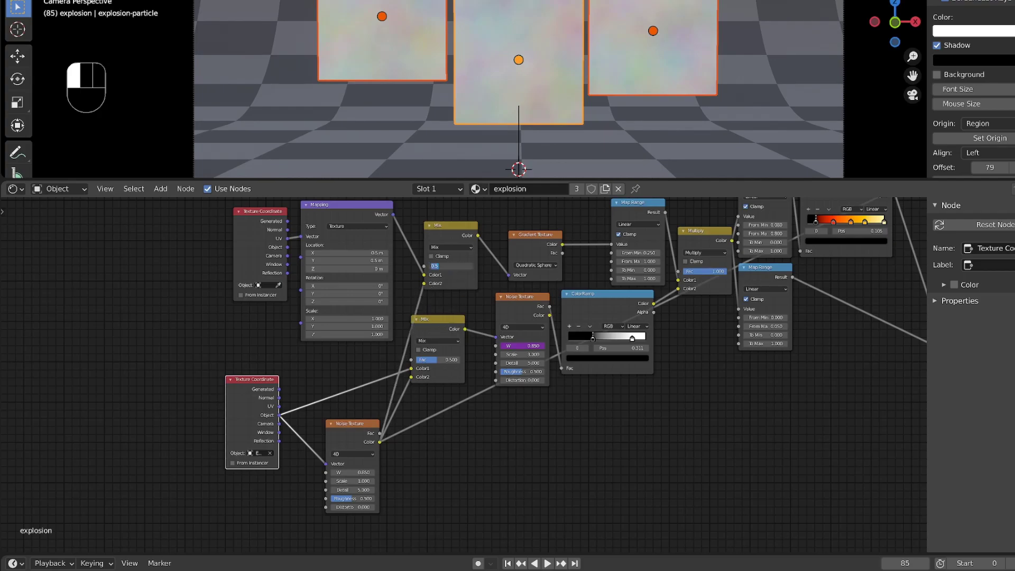
type("0.01")
key("Return")
left_click(438, 363)
type("0.1")
key("Return")
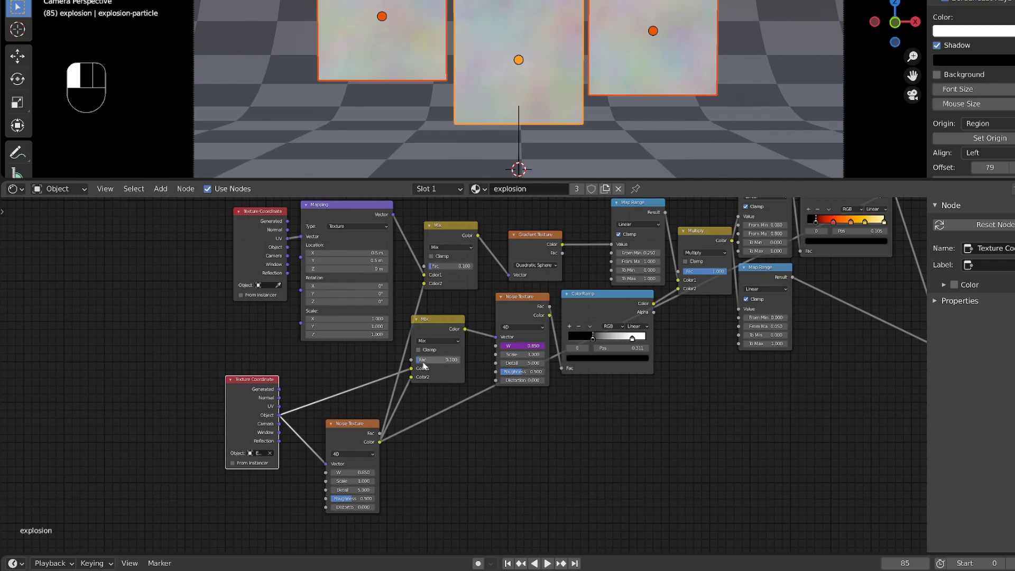
- Preview the Mix node that feeds the Gradient Texture, and mute and unmute it to compare the distorted coordinates
left_click(442, 233, "ctrl+shift")
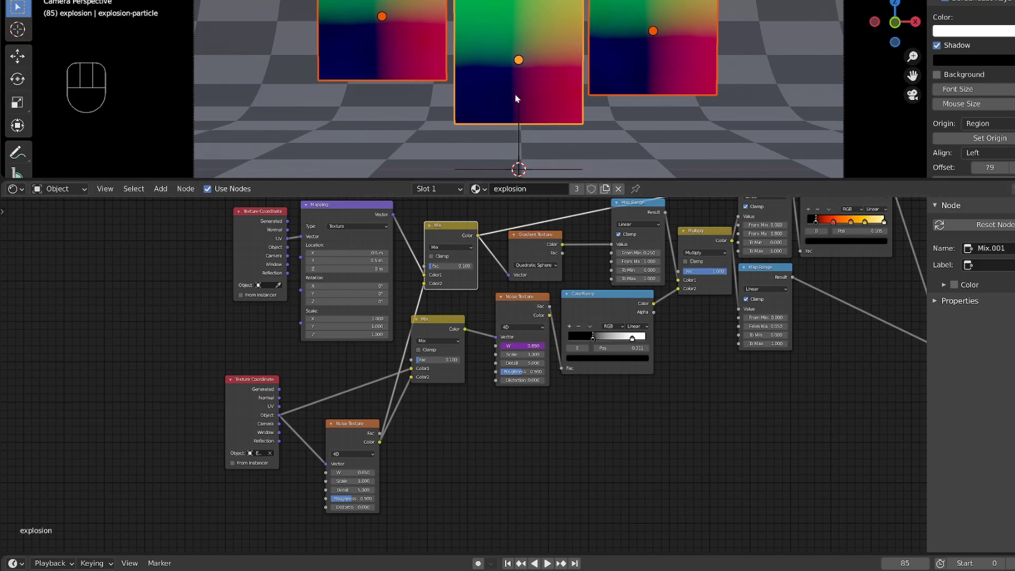
scroll(514, 94, "up", 3)
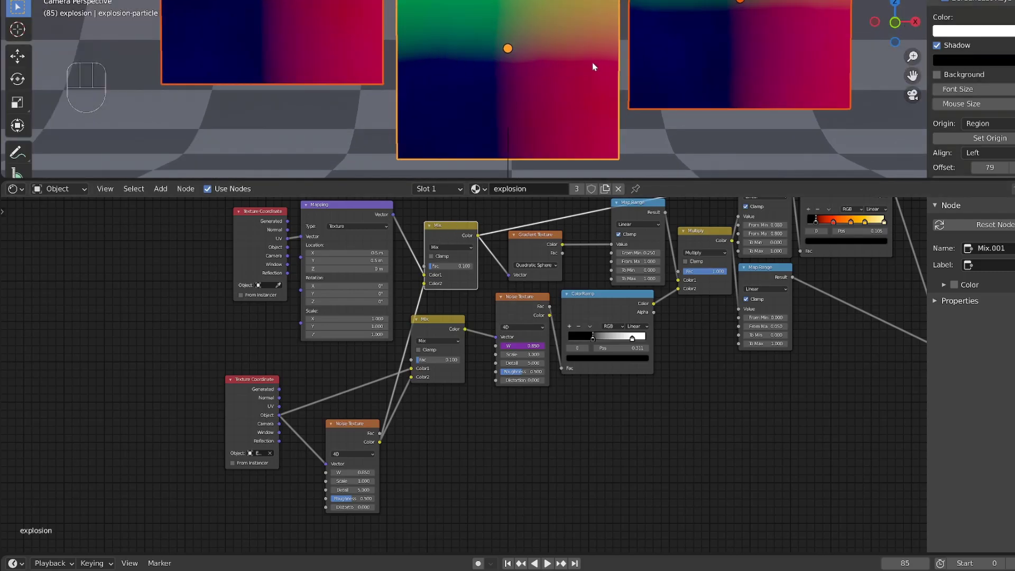
key("m")
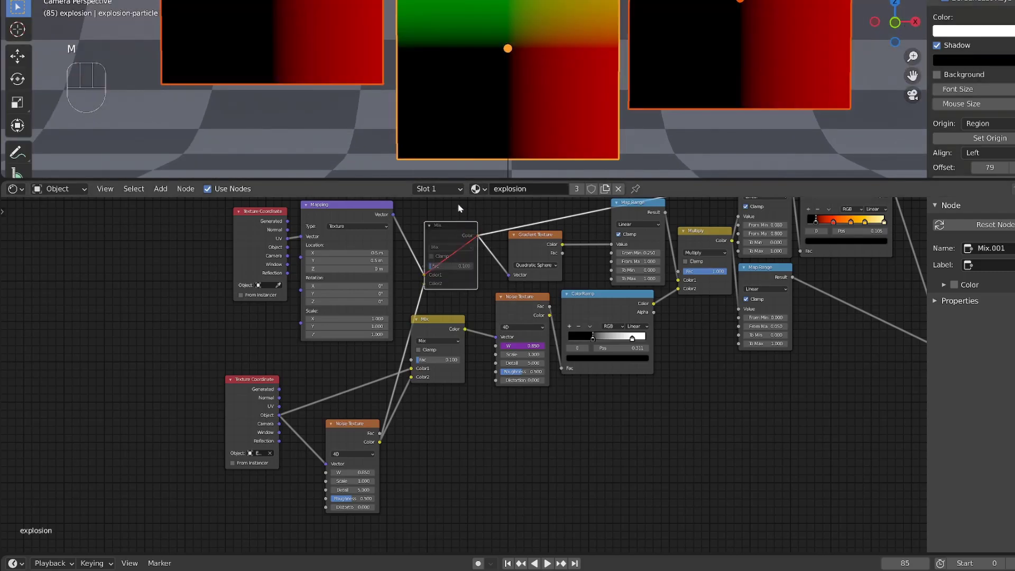
left_click(439, 230)
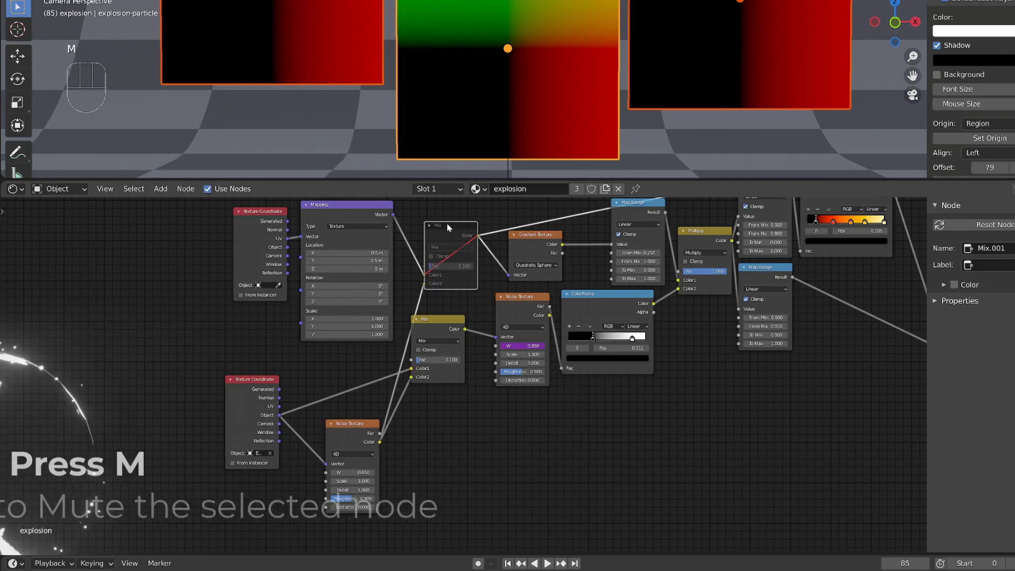
key("m")
key("m")
left_click(449, 222)
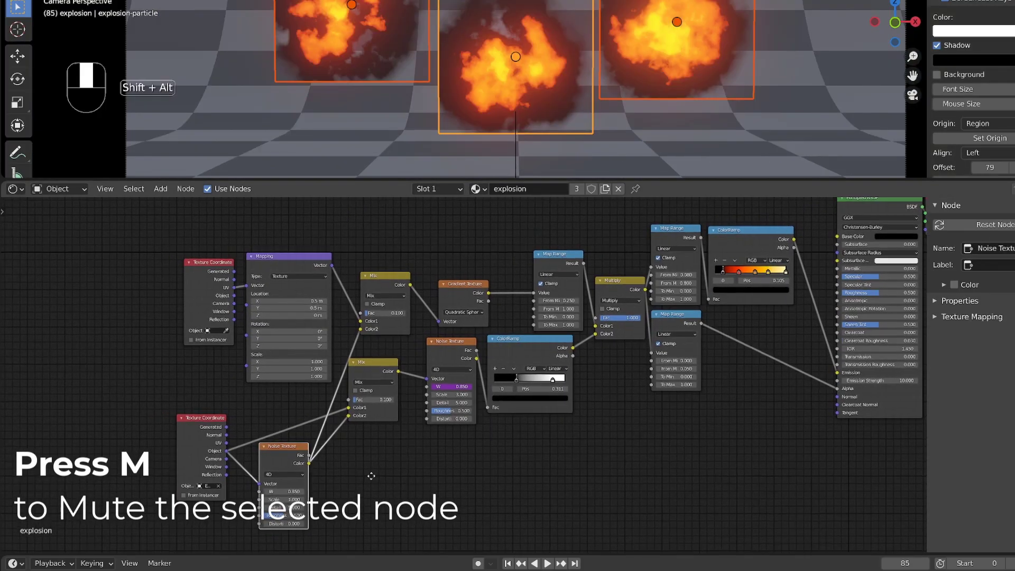
- Set the Scale of the Noise Texture feeding both Mix nodes to 0.7 and its Detail to 2
middle_click_drag(357, 479, 323, 481)
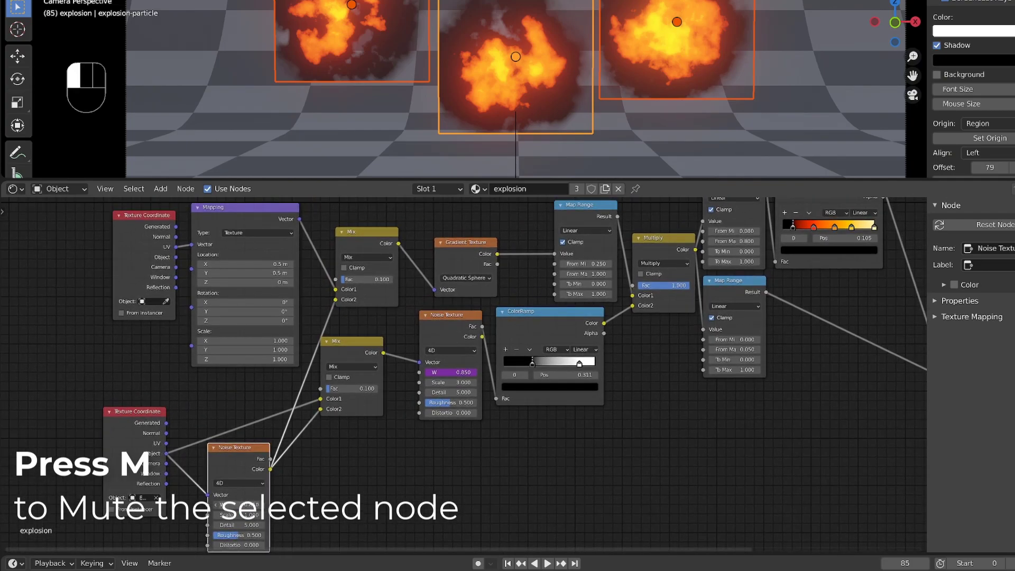
mouse_move(239, 505)
left_mouse_down("shift")
mouse_move(290, 504)
mouse_move(244, 502)
left_mouse_up("shift")
left_click(242, 515)
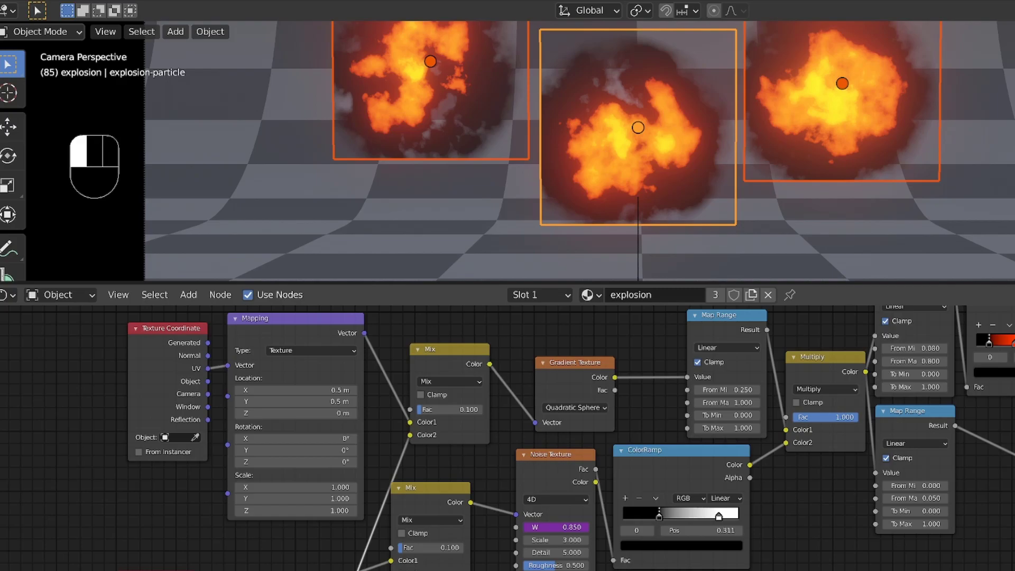
left_click_drag(307, 568, 341, 568, "shift")
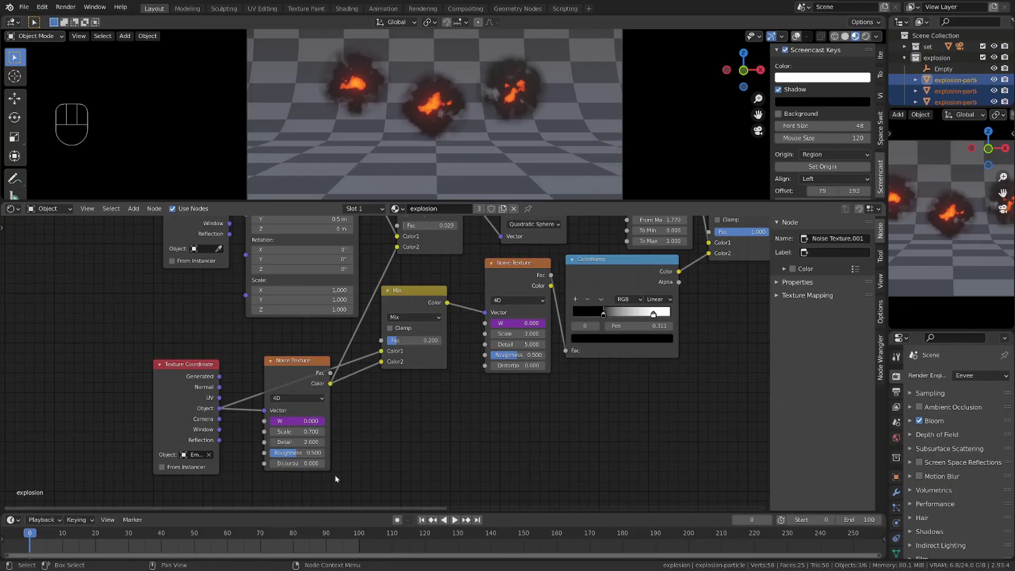
- Drive the distorting Noise Texture's W value with the expression #frame*0.05 and play the animation
scroll(319, 460, "up", 1)
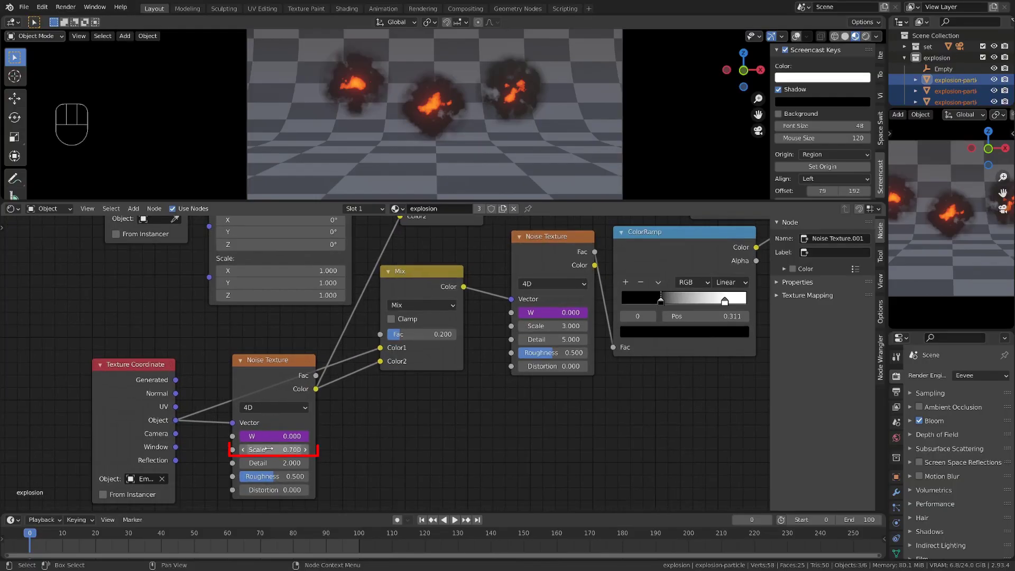
left_click(274, 436)
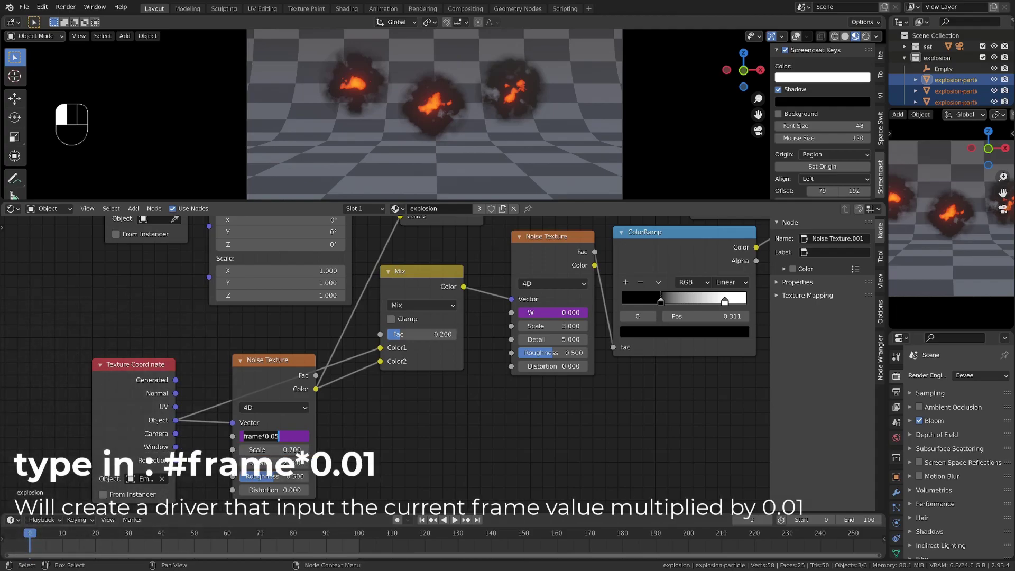
key("Return")
key("space")
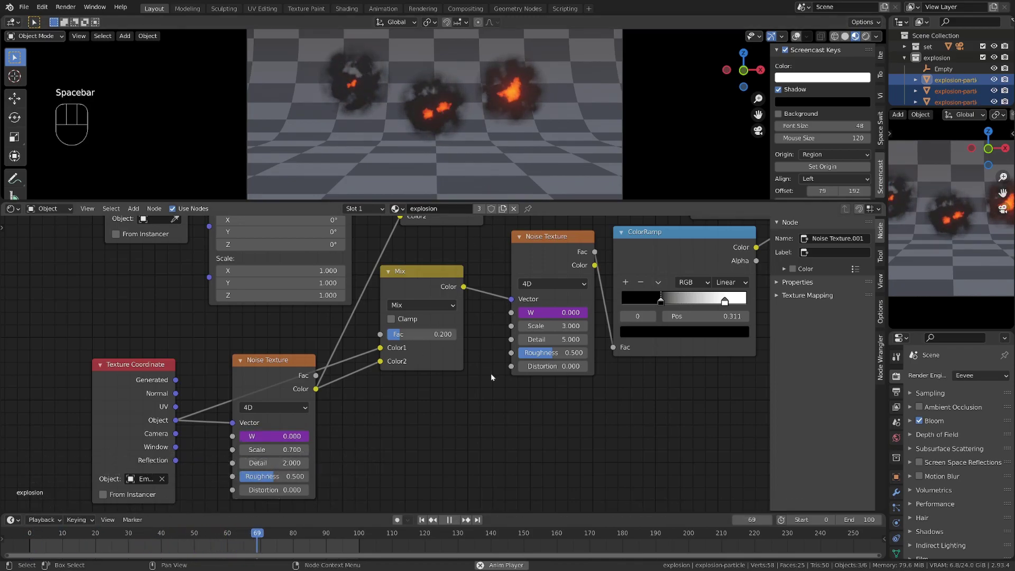
- Lower From Max on the Map Range after the Gradient Texture to about 0.86 while the animation plays
scroll(491, 375, "down", 4)
middle_click_drag(450, 288, 418, 344, "alt+shift")
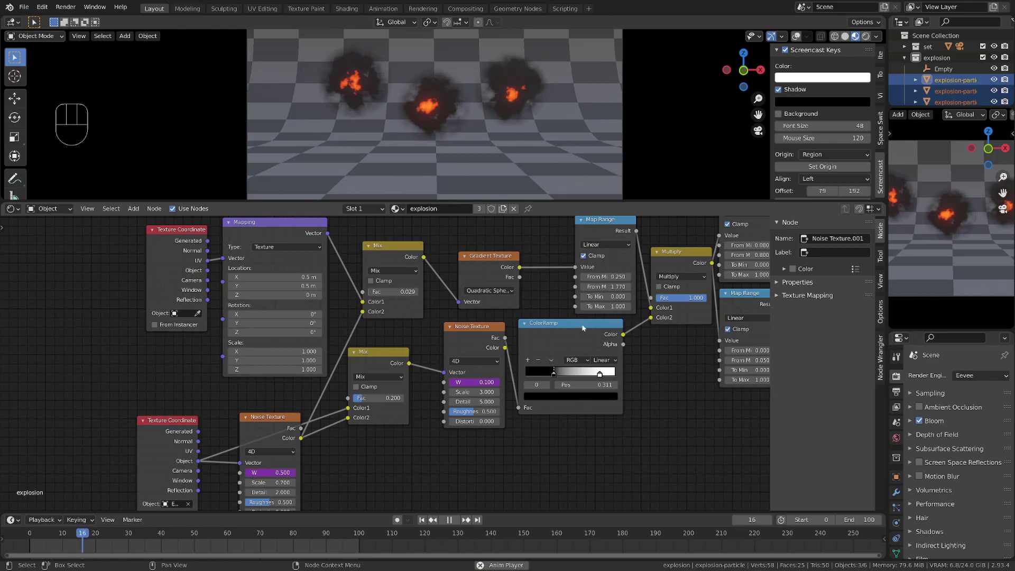
left_click_drag(606, 286, 603, 307, "shift")
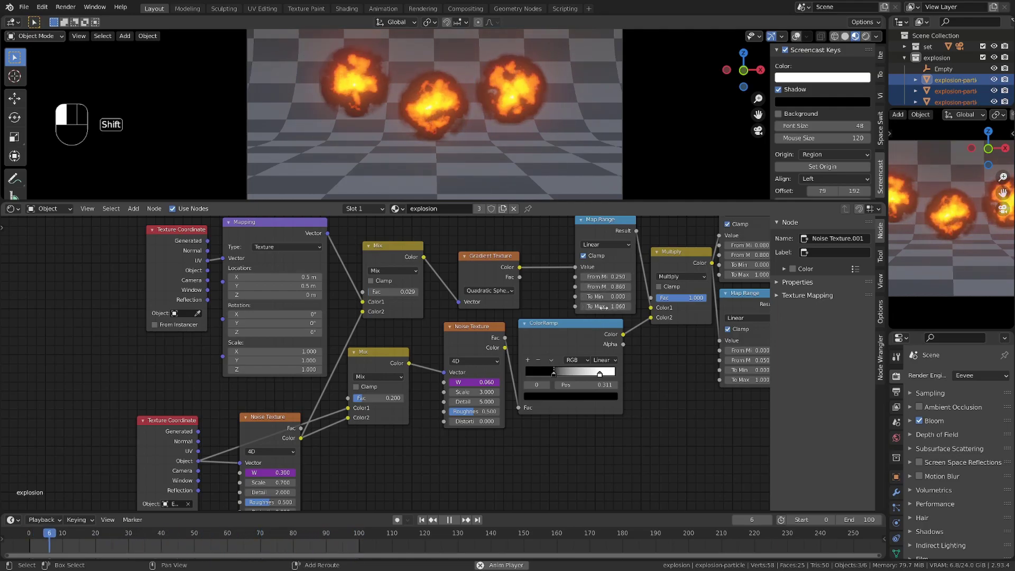